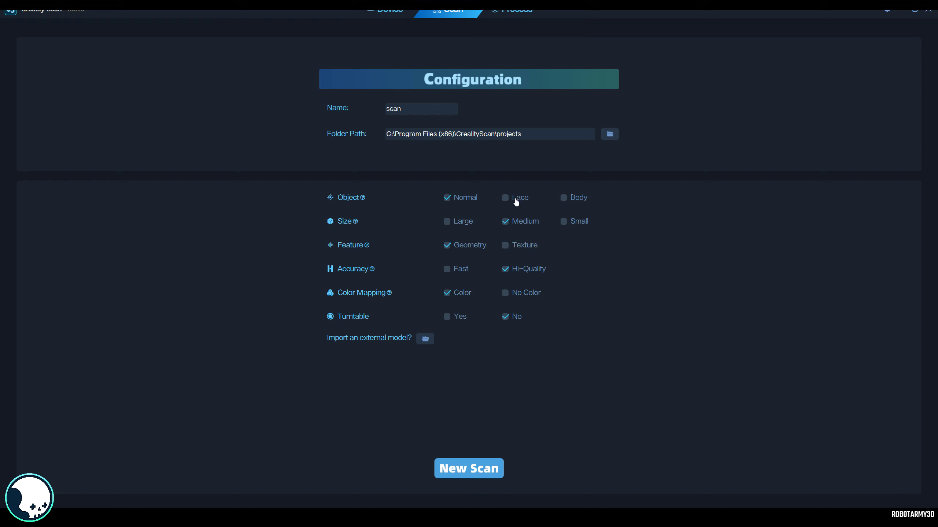
# - Set the scan's object size to Small and start a new scan
pyautogui.click(565, 221)
pyautogui.click(488, 471)
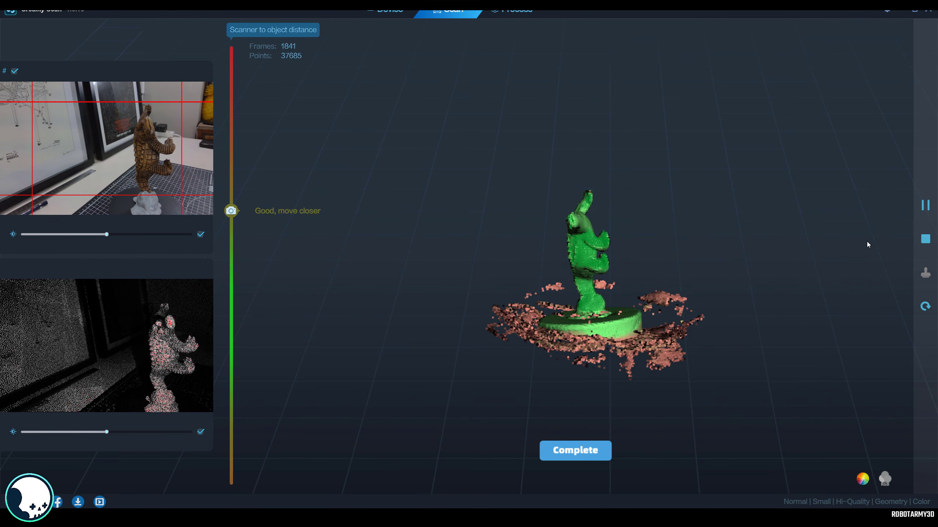
# - Stop scanning the crocodile figurine and complete the scan
pyautogui.click(925, 238)
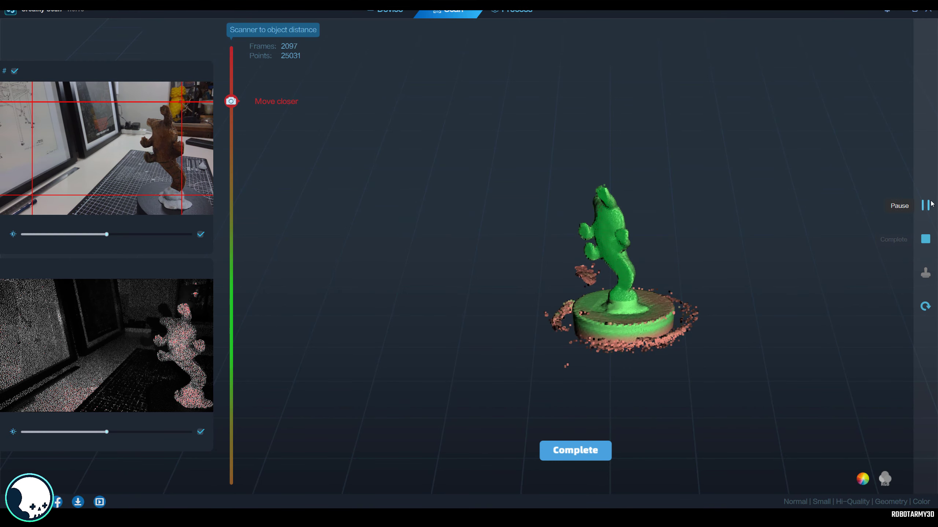
pyautogui.click(925, 239)
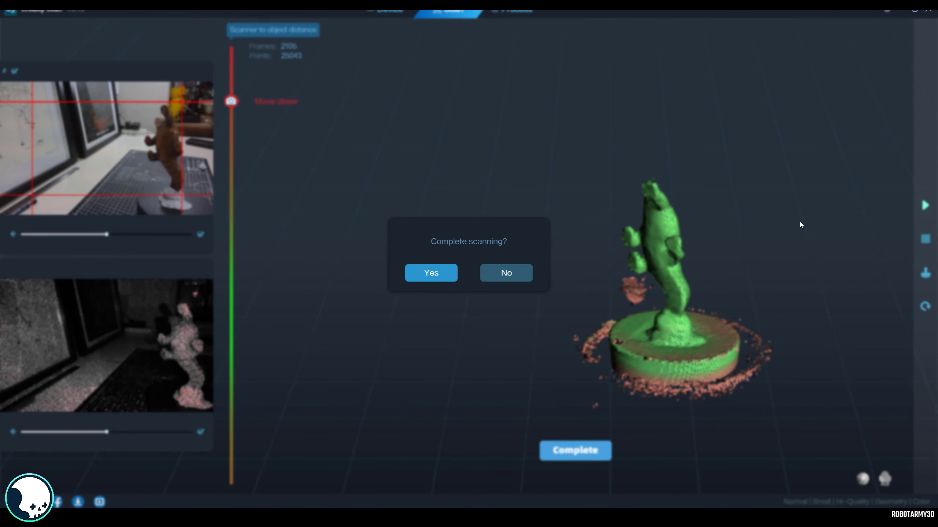
pyautogui.click(431, 273)
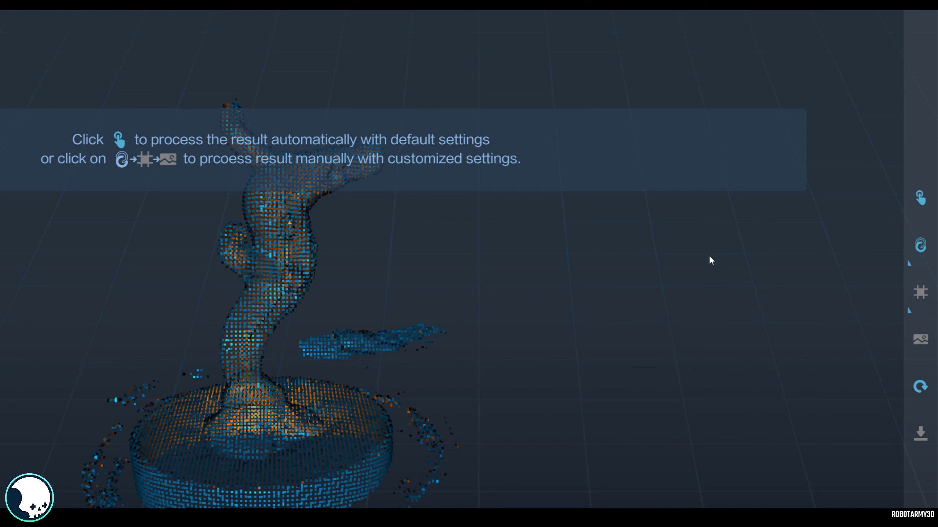
# - Optimize the point cloud manually at a resolution of 0.2 mm, declining the conversion to meshes with default parameters
pyautogui.click(910, 268)
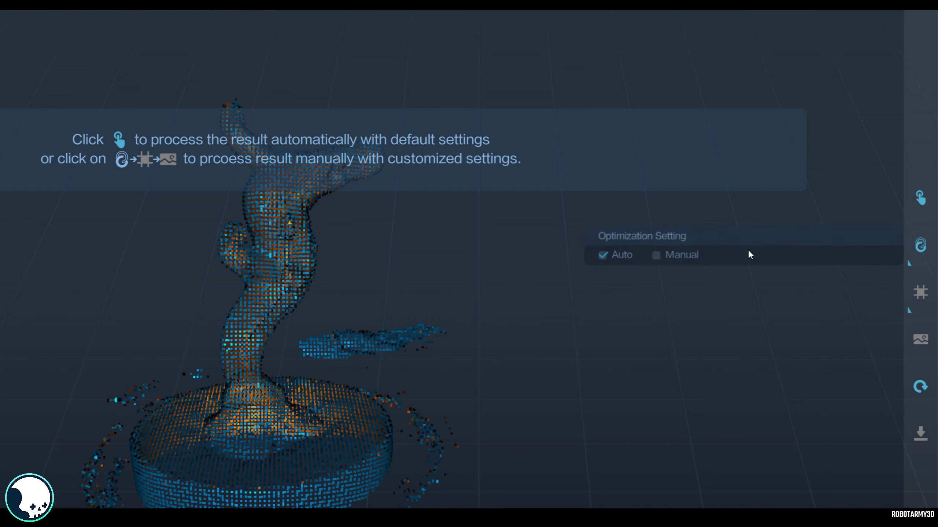
pyautogui.click(909, 267)
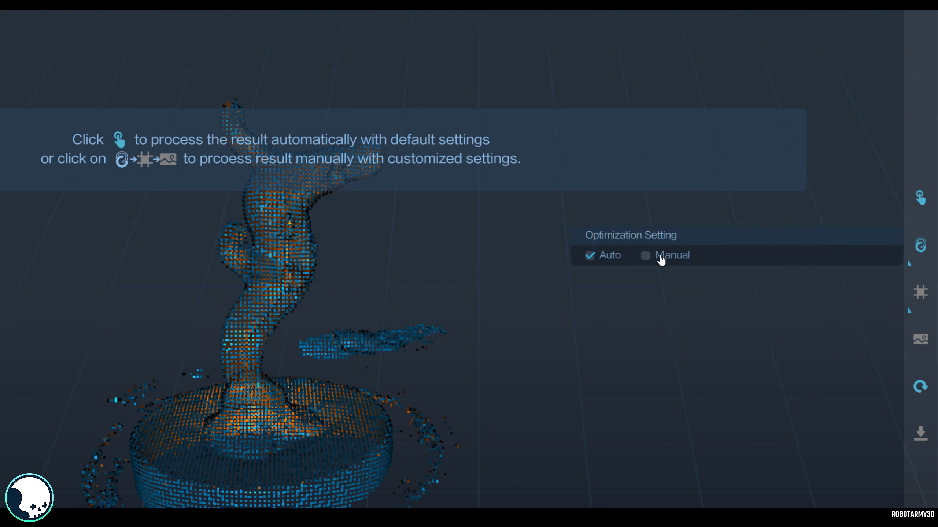
pyautogui.click(654, 259)
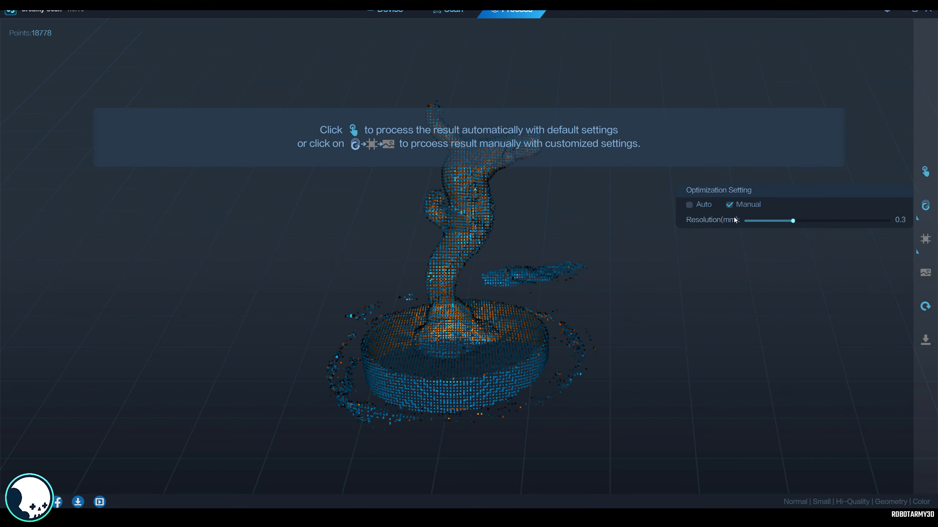
pyautogui.moveTo(794, 221); pyautogui.dragTo(771, 221)
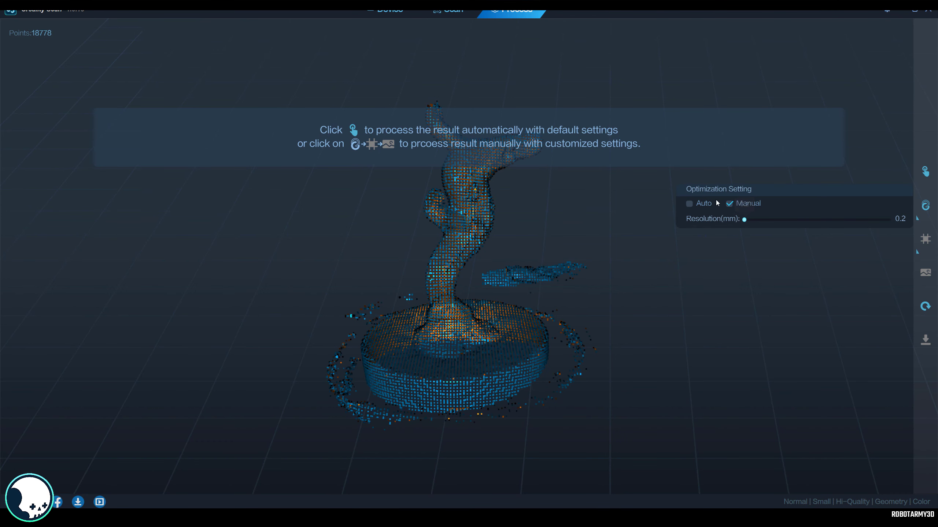
pyautogui.click(925, 205)
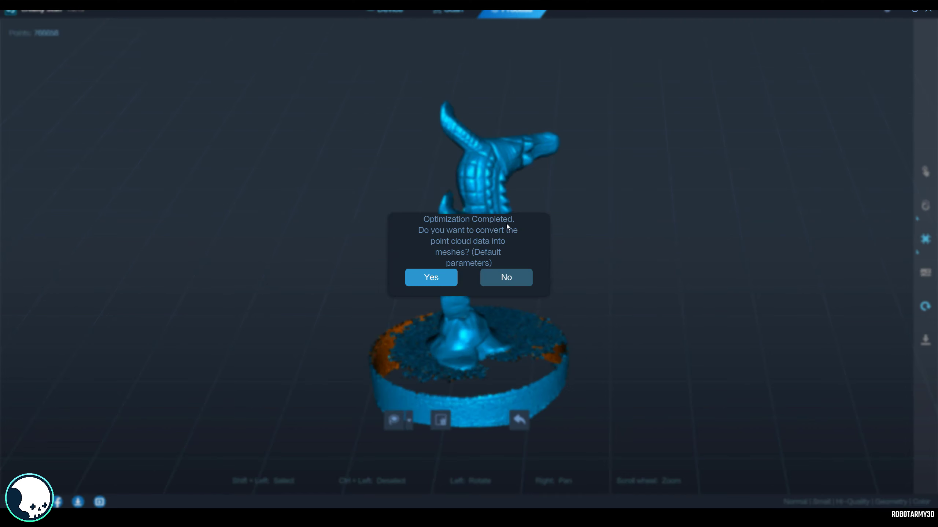
pyautogui.click(506, 278)
# - Examine the optimized crocodile point cloud from several angles, including its back, belly and base
pyautogui.moveTo(620, 234); pyautogui.dragTo(591, 220)
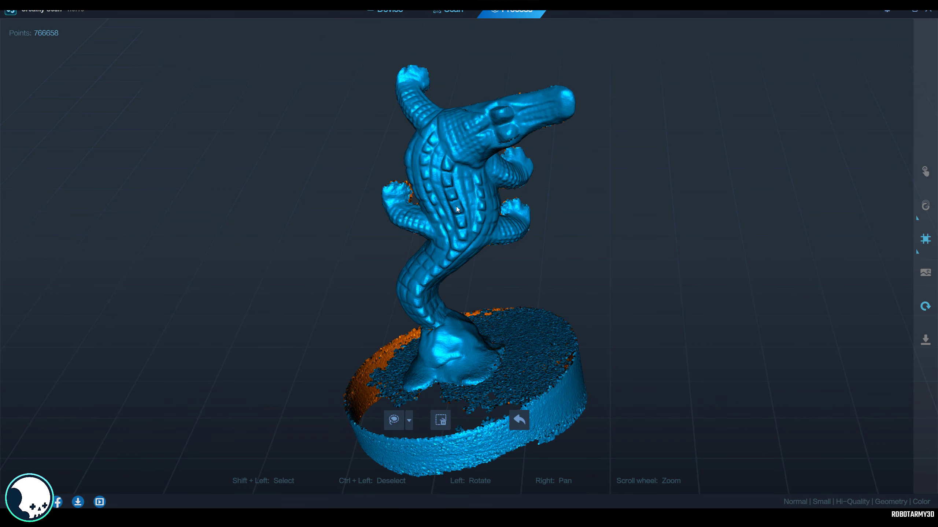
pyautogui.moveTo(630, 254); pyautogui.dragTo(527, 297)
pyautogui.moveTo(660, 295); pyautogui.dragTo(403, 334)
pyautogui.scroll(3, 357, 323)
pyautogui.moveTo(324, 320); pyautogui.dragTo(481, 72)
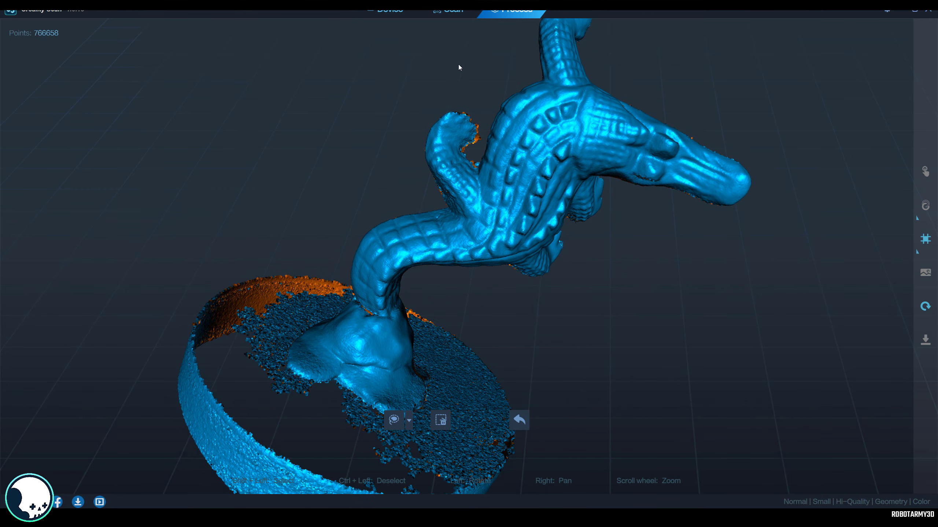
pyautogui.moveTo(651, 282); pyautogui.dragTo(656, 307)
pyautogui.scroll(-3, 693, 292)
pyautogui.moveTo(331, 229); pyautogui.dragTo(373, 287)
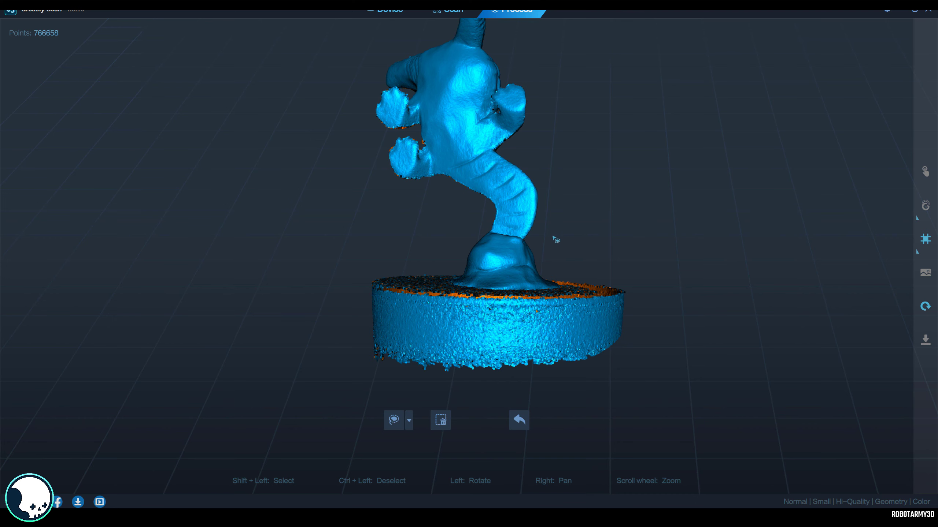
# - Lasso-select the turntable disc and the mounting lump below the tail, and delete the selected points
pyautogui.keyDown('shift'); pyautogui.moveTo(545, 235); pyautogui.dragTo(514, 235); pyautogui.keyUp('shift')
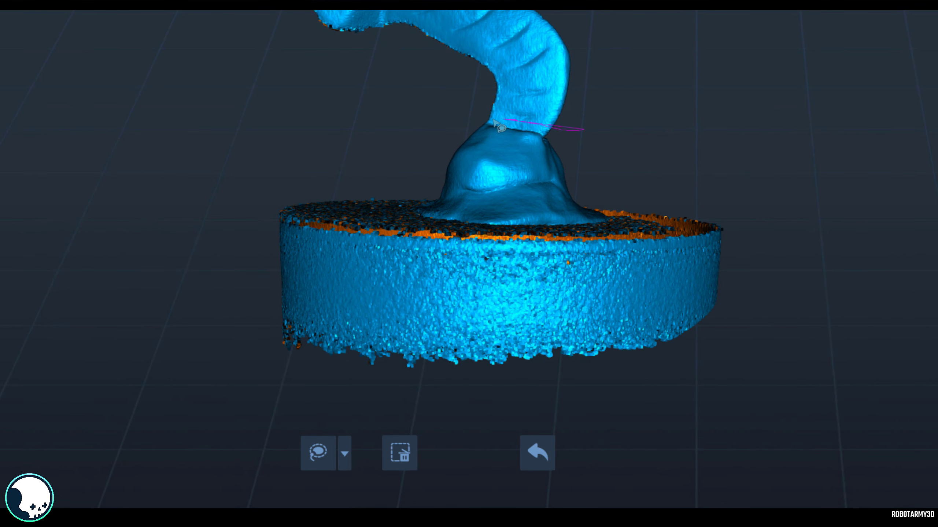
pyautogui.moveTo(494, 120)
pyautogui.keyDown('shift'); pyautogui.mouseDown()
pyautogui.moveTo(366, 134)
pyautogui.moveTo(255, 345)
pyautogui.moveTo(383, 394)
pyautogui.moveTo(550, 406)
pyautogui.mouseUp(); pyautogui.keyUp('shift')
pyautogui.moveTo(616, 412)
pyautogui.keyDown('shift'); pyautogui.mouseDown()
pyautogui.moveTo(845, 298)
pyautogui.moveTo(731, 187)
pyautogui.moveTo(593, 136)
pyautogui.mouseUp(); pyautogui.keyUp('shift')
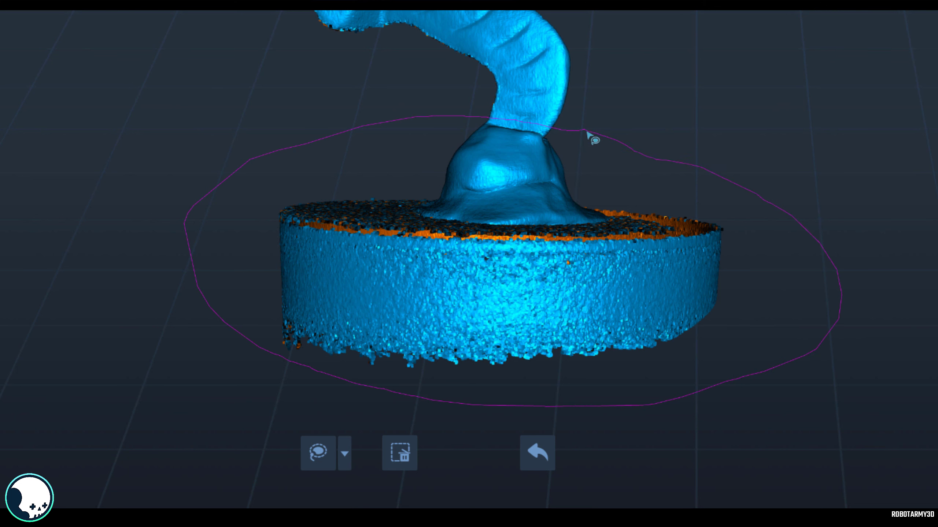
pyautogui.keyDown('shift'); pyautogui.moveTo(593, 137); pyautogui.dragTo(594, 137); pyautogui.keyUp('shift')
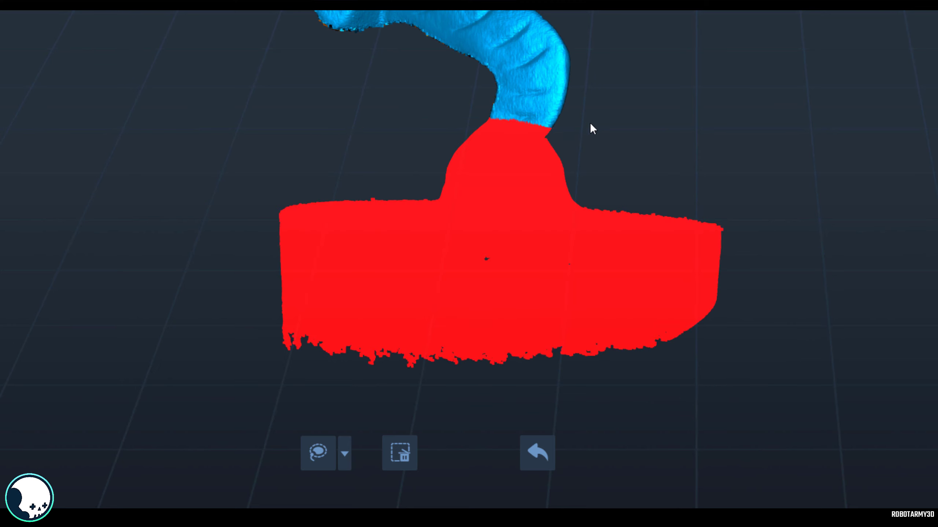
pyautogui.click(412, 440)
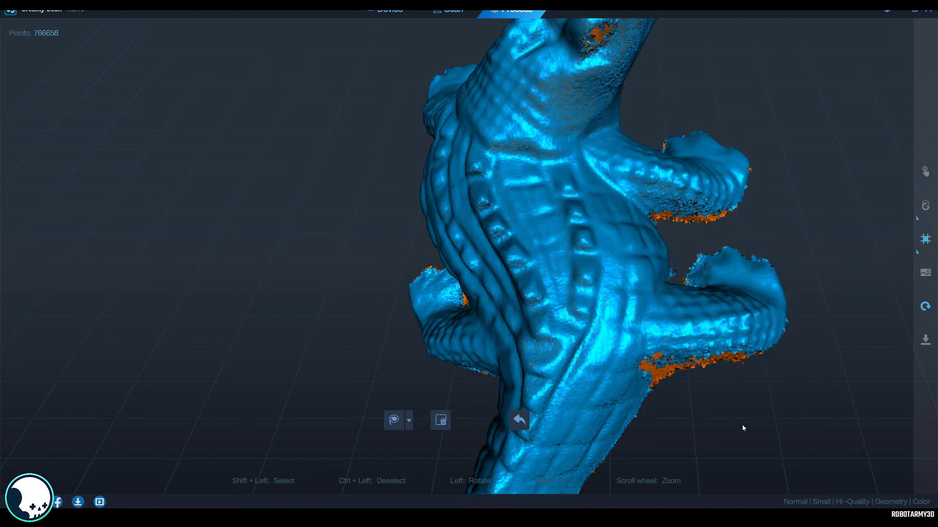
# - Mesh the cleaned point cloud with manual settings and a face count above 1000000, declining the immediate start of color mapping
pyautogui.moveTo(743, 428); pyautogui.dragTo(685, 261)
pyautogui.moveTo(645, 172); pyautogui.dragTo(786, 344)
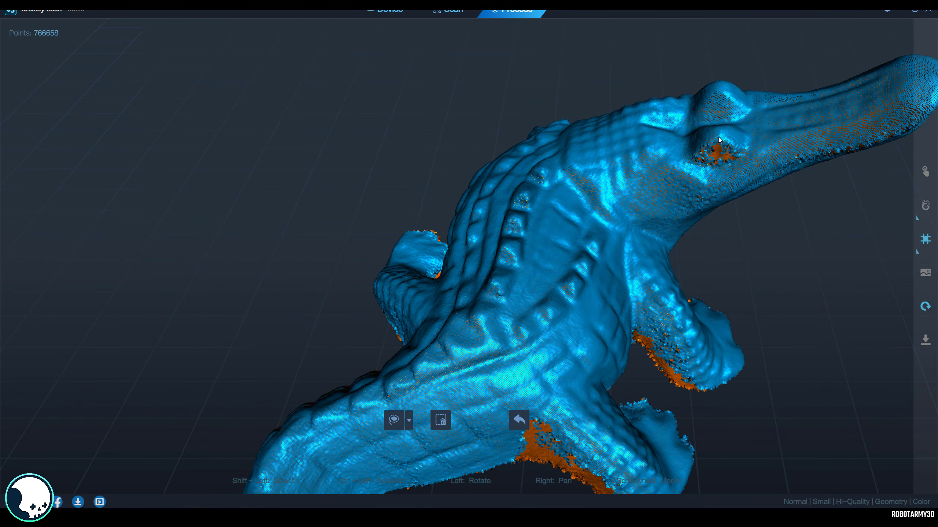
pyautogui.moveTo(719, 140); pyautogui.dragTo(458, 298)
pyautogui.moveTo(780, 144); pyautogui.dragTo(784, 216)
pyautogui.moveTo(923, 252)
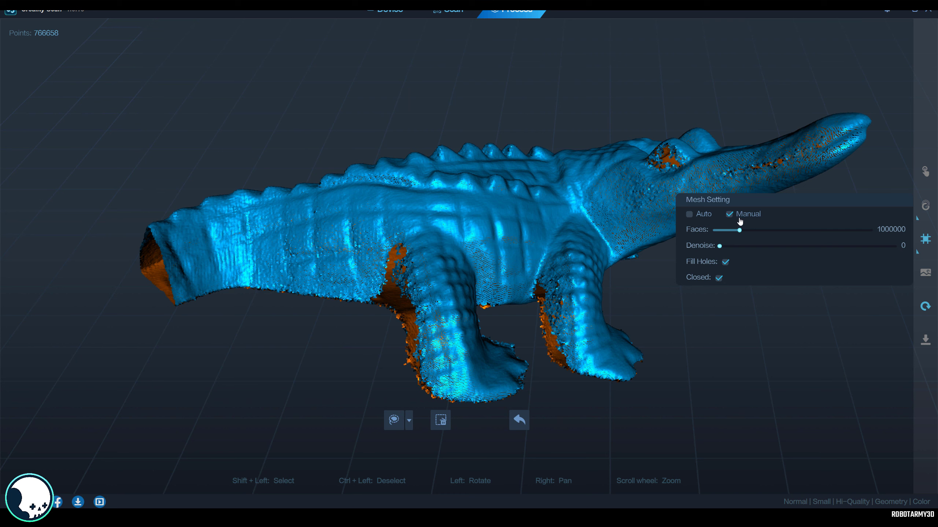
pyautogui.moveTo(740, 231)
pyautogui.moveTo(739, 231); pyautogui.dragTo(746, 231)
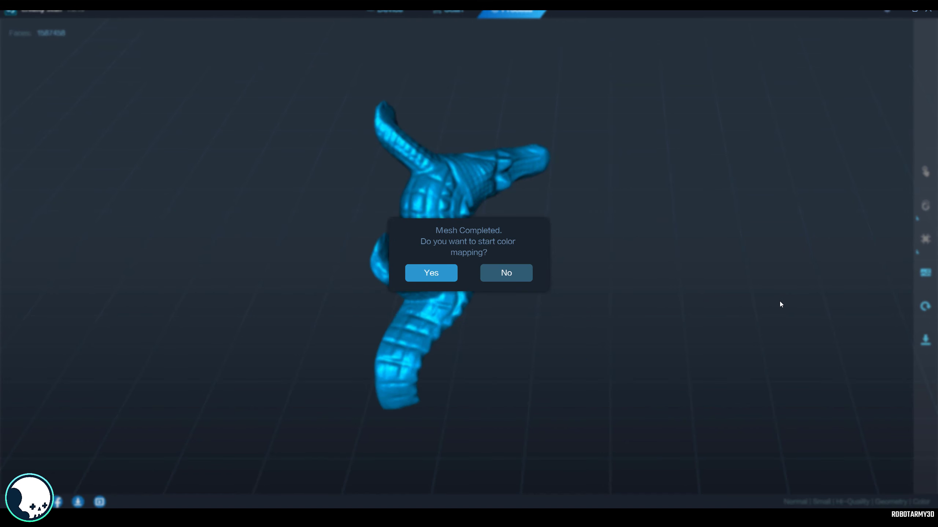
pyautogui.click(507, 273)
# - Inspect the crocodile mesh from all sides, including the feet, belly and tail end
pyautogui.moveTo(613, 298); pyautogui.dragTo(516, 307)
pyautogui.scroll(5, 516, 308)
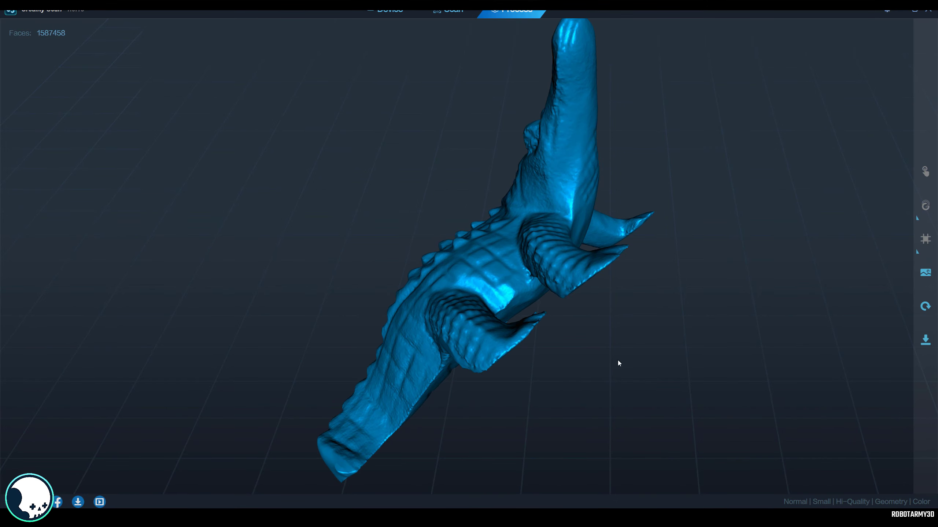
pyautogui.moveTo(617, 362); pyautogui.dragTo(540, 307)
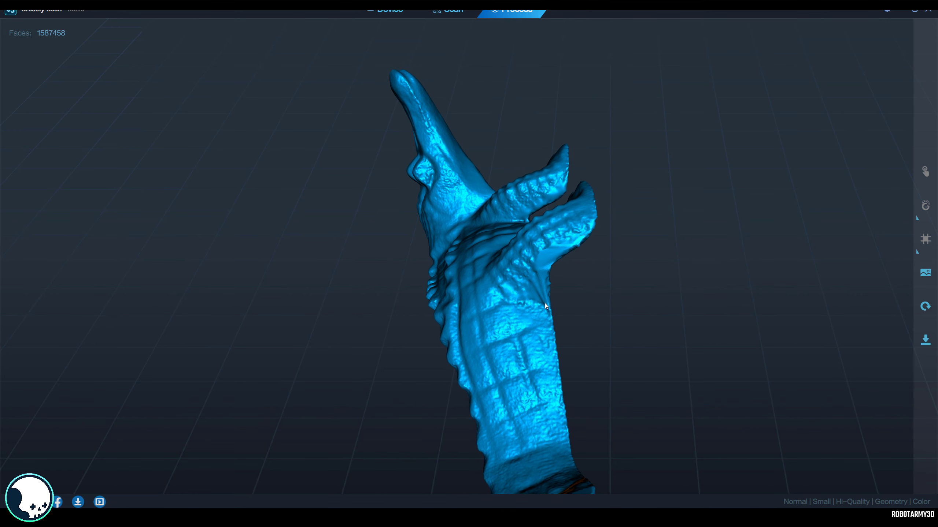
pyautogui.moveTo(627, 287); pyautogui.dragTo(750, 390)
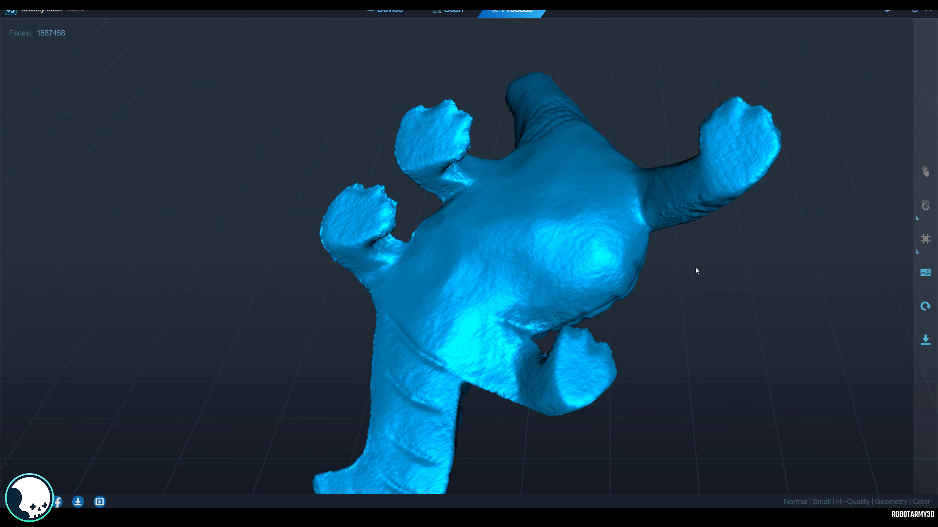
pyautogui.moveTo(728, 316); pyautogui.dragTo(595, 264)
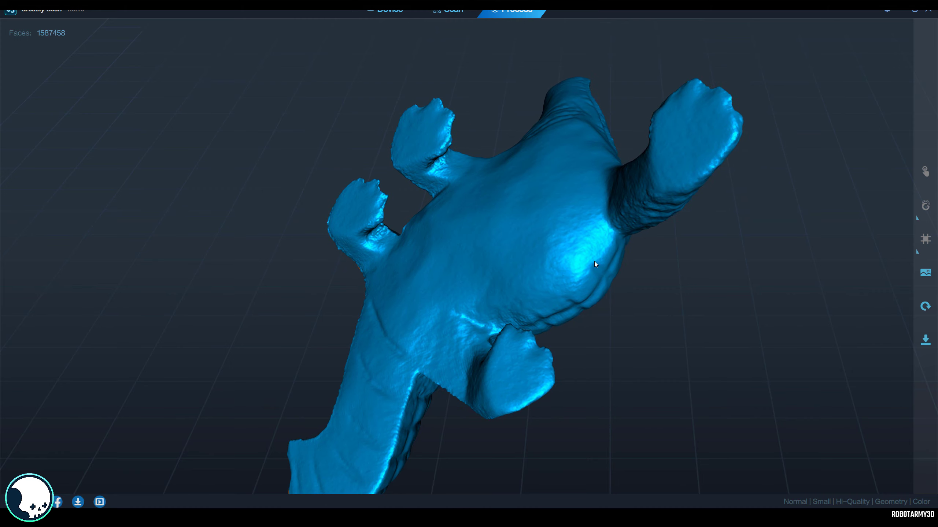
pyautogui.moveTo(683, 311)
pyautogui.mouseDown()
pyautogui.moveTo(499, 242)
pyautogui.moveTo(549, 379)
pyautogui.moveTo(650, 354)
pyautogui.moveTo(696, 304)
pyautogui.mouseUp()
pyautogui.scroll(-5, 550, 379)
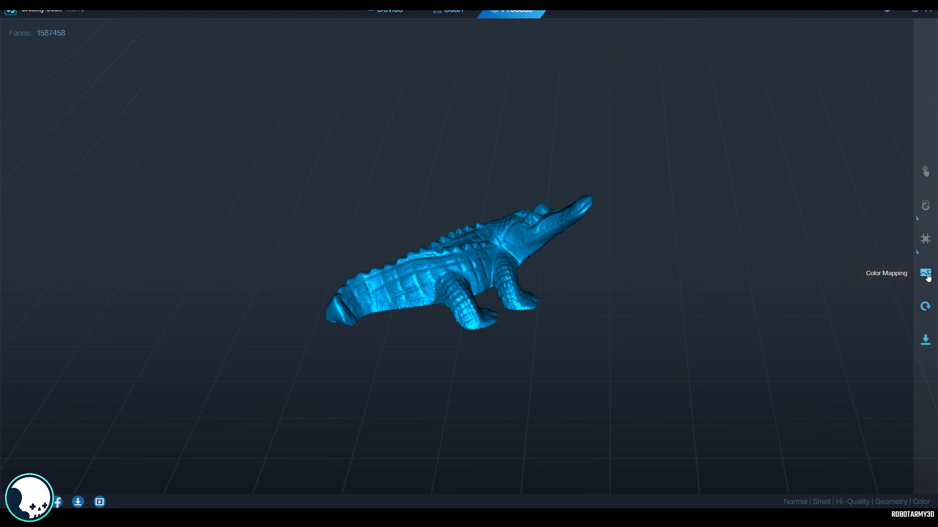
# - Apply color mapping to the crocodile mesh and check the colored surface from several angles
pyautogui.click(927, 275)
pyautogui.moveTo(670, 281); pyautogui.dragTo(515, 229)
pyautogui.moveTo(644, 227); pyautogui.dragTo(415, 318)
pyautogui.moveTo(309, 387); pyautogui.dragTo(454, 372)
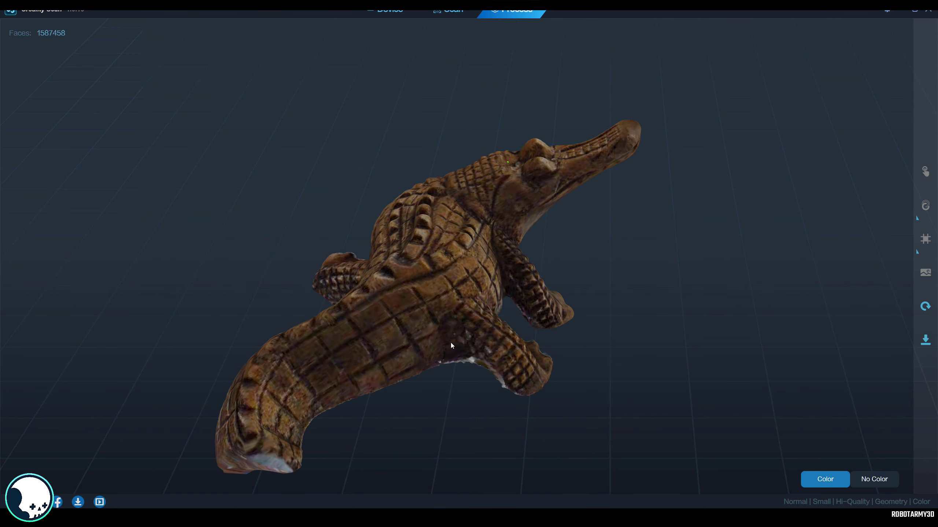
pyautogui.moveTo(497, 408); pyautogui.dragTo(535, 177)
pyautogui.moveTo(262, 78); pyautogui.dragTo(579, 211)
pyautogui.moveTo(579, 245); pyautogui.dragTo(405, 312)
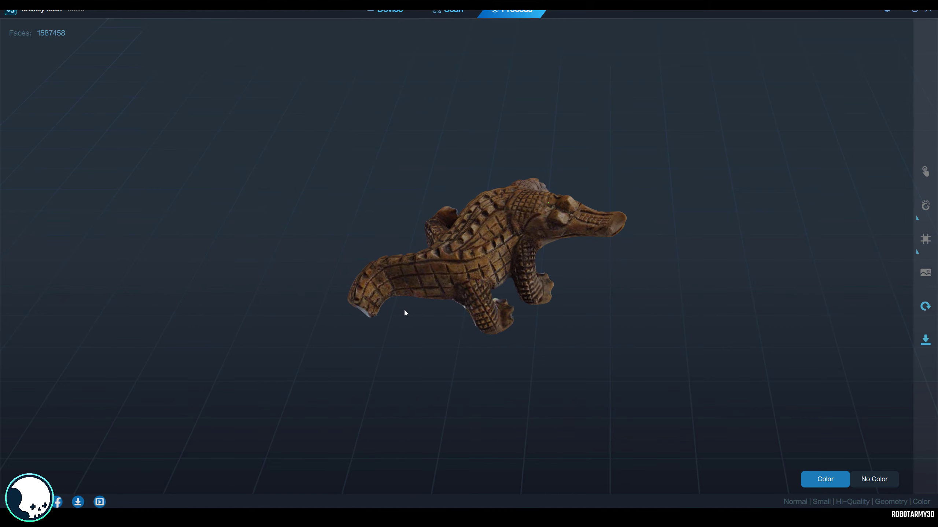
pyautogui.moveTo(615, 325); pyautogui.dragTo(351, 198)
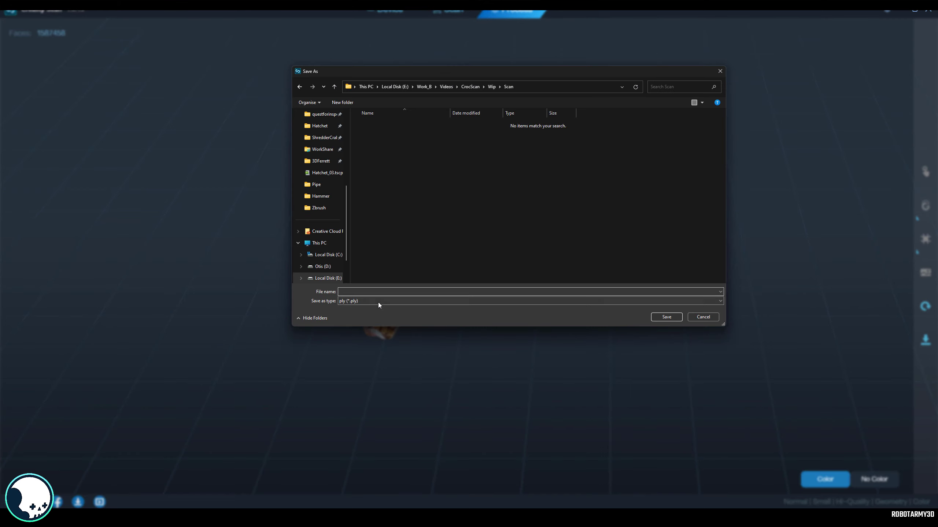
# - Export the colored model in OBJ format as CrocScan_01 to the CrocScan project's Wip\Scan folder
pyautogui.click(381, 301)
pyautogui.click(348, 320)
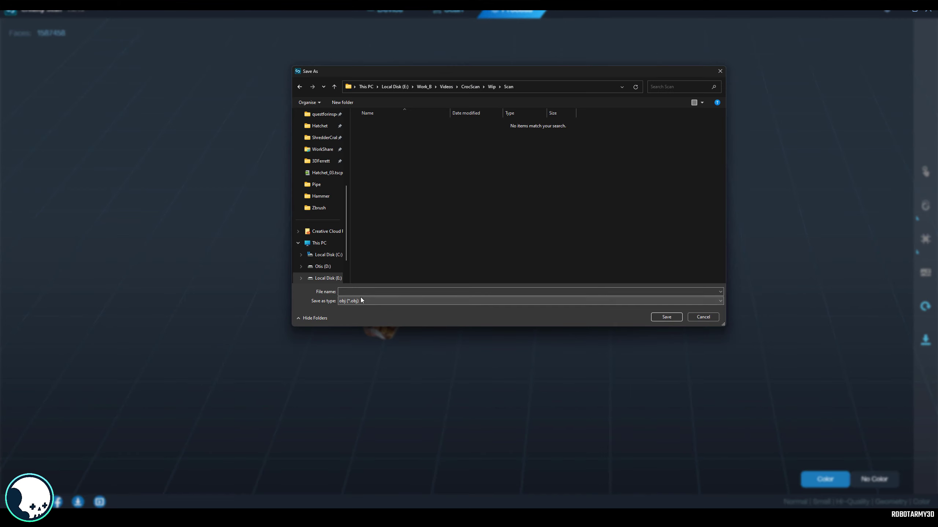
pyautogui.click(362, 292)
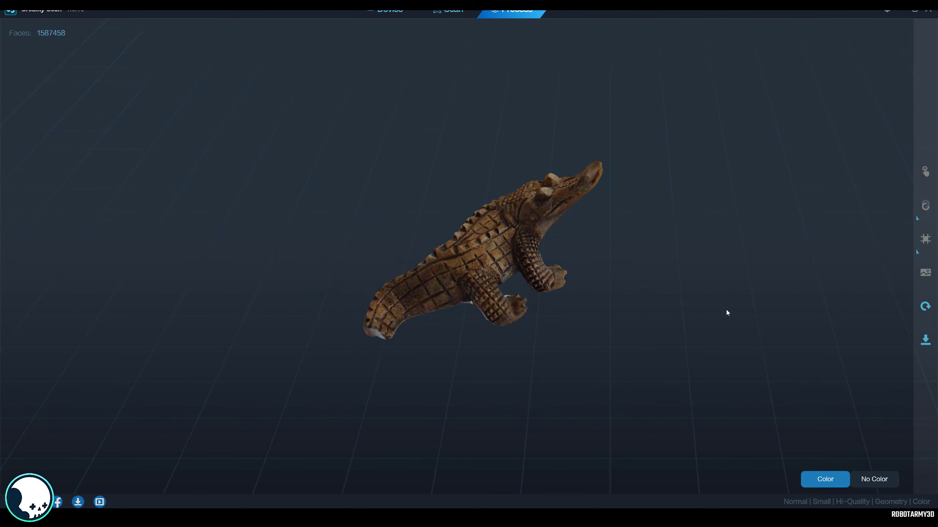
# - Check the exported MTL, OBJ and PNG files in the Scan folder and minimize the file window
pyautogui.moveTo(937, 120); pyautogui.dragTo(483, 60)
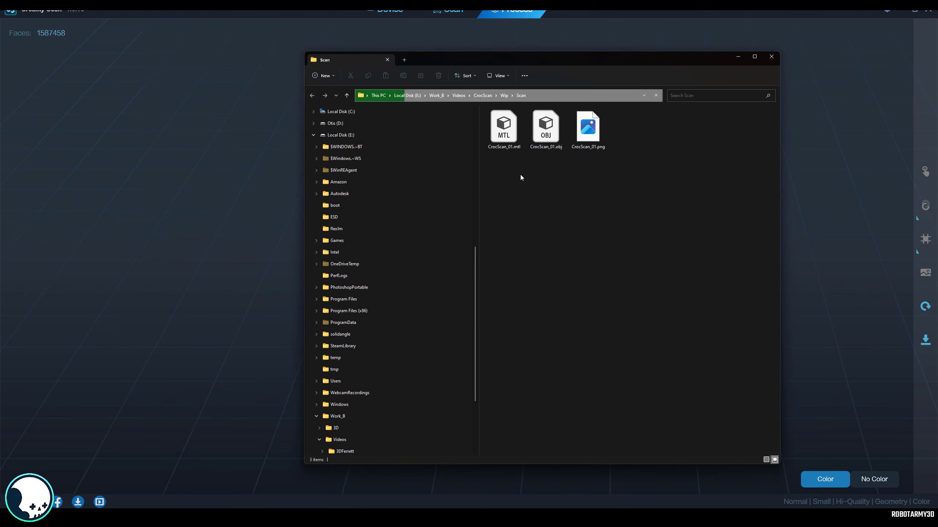
pyautogui.moveTo(509, 176); pyautogui.dragTo(558, 129)
pyautogui.moveTo(597, 177); pyautogui.dragTo(550, 139)
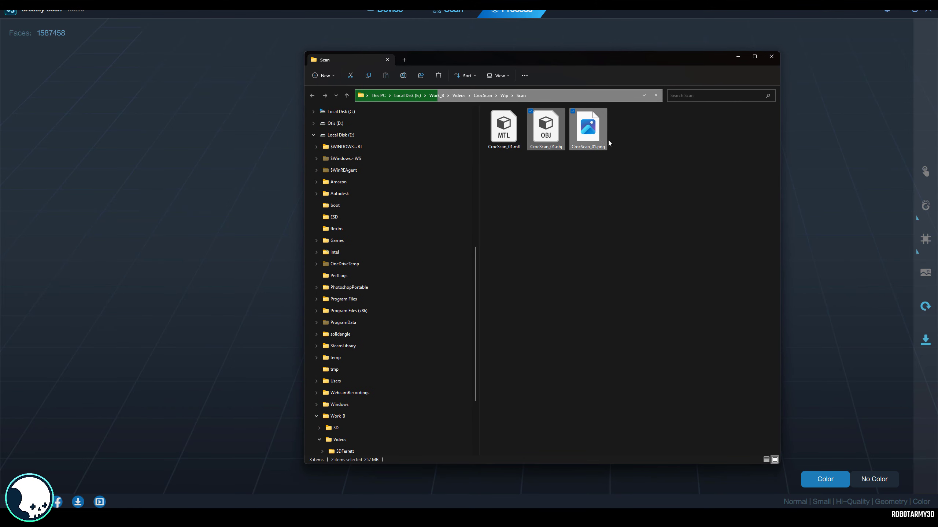
pyautogui.click(726, 147)
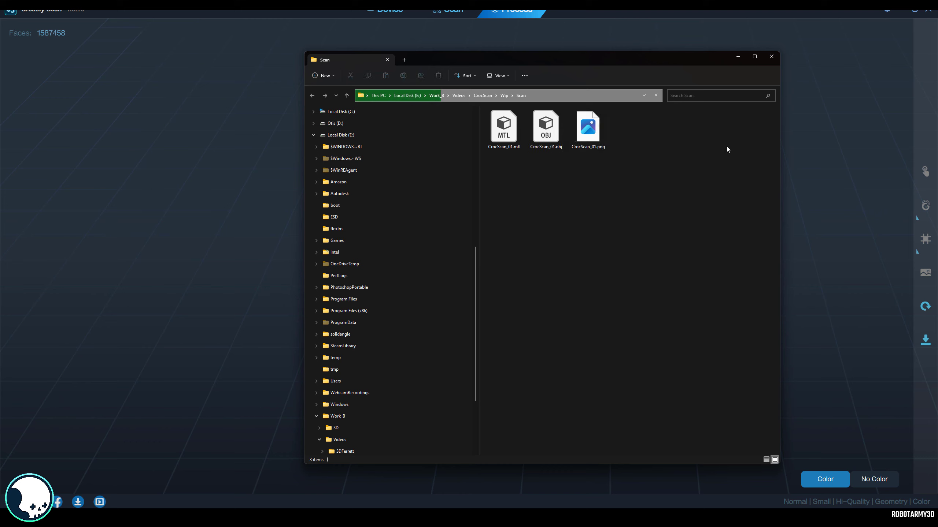
pyautogui.click(738, 58)
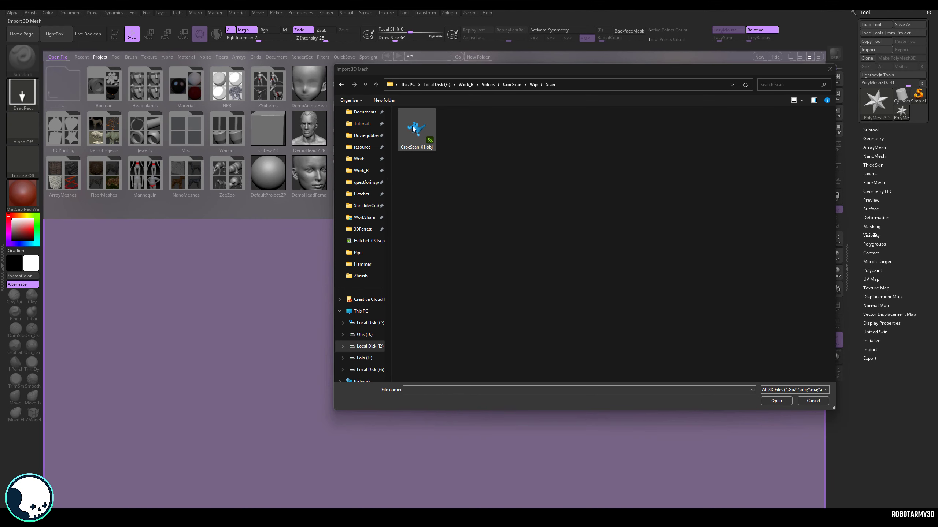
# - Switch to ZBrush, import CrocScan_01.obj, and place the crocodile on the canvas in Edit mode
pyautogui.doubleClick(414, 128)
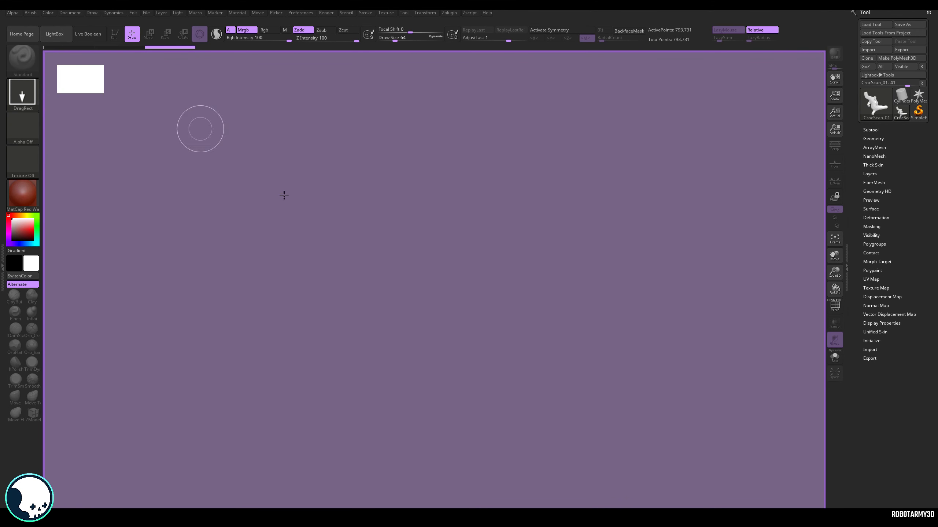
pyautogui.moveTo(428, 262); pyautogui.dragTo(460, 398)
pyautogui.click(115, 34)
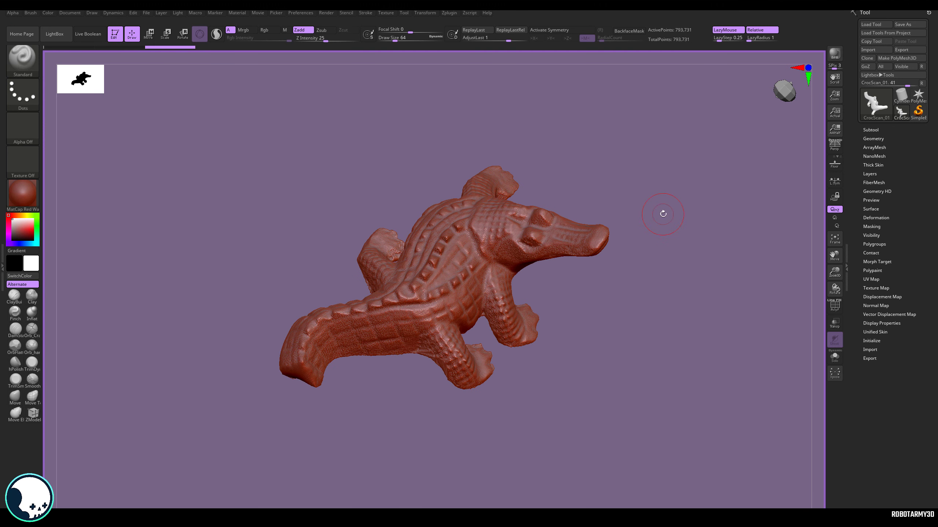
# - Import the CrocScan_01.png image from the Scan folder as a texture and flip it vertically
pyautogui.keyDown('alt'); pyautogui.moveTo(663, 211); pyautogui.dragTo(662, 217); pyautogui.keyUp('alt')
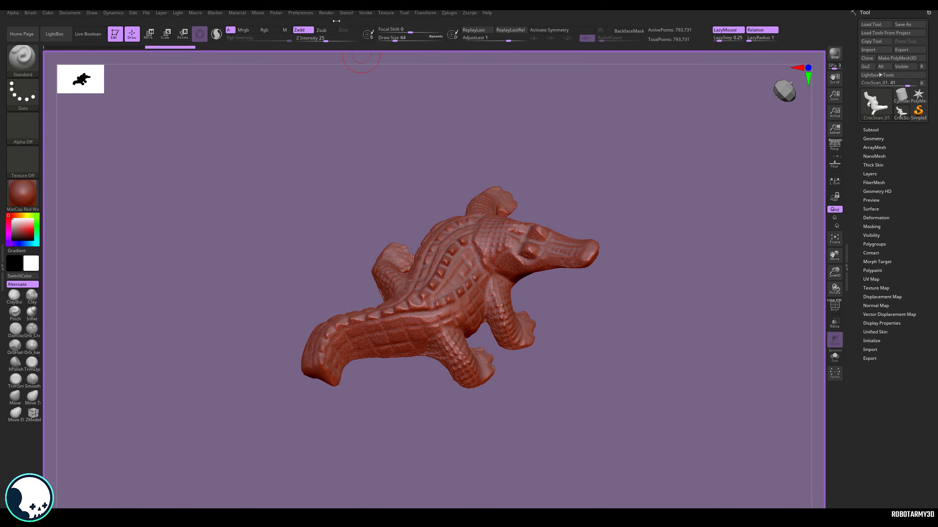
pyautogui.click(389, 14)
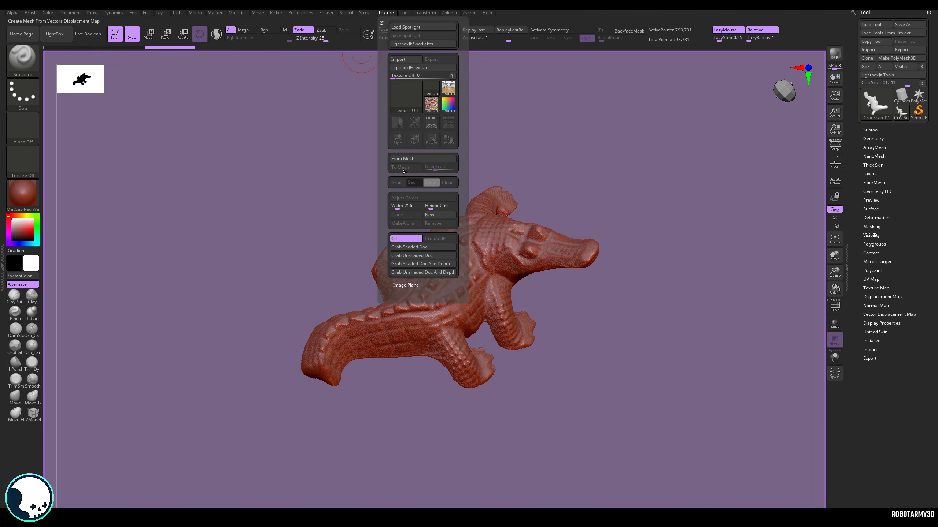
pyautogui.click(399, 59)
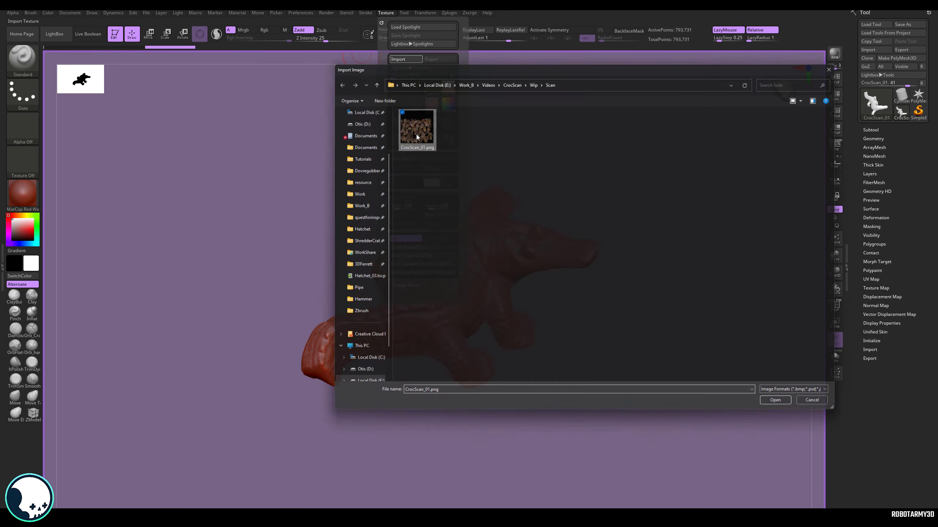
pyautogui.doubleClick(415, 117)
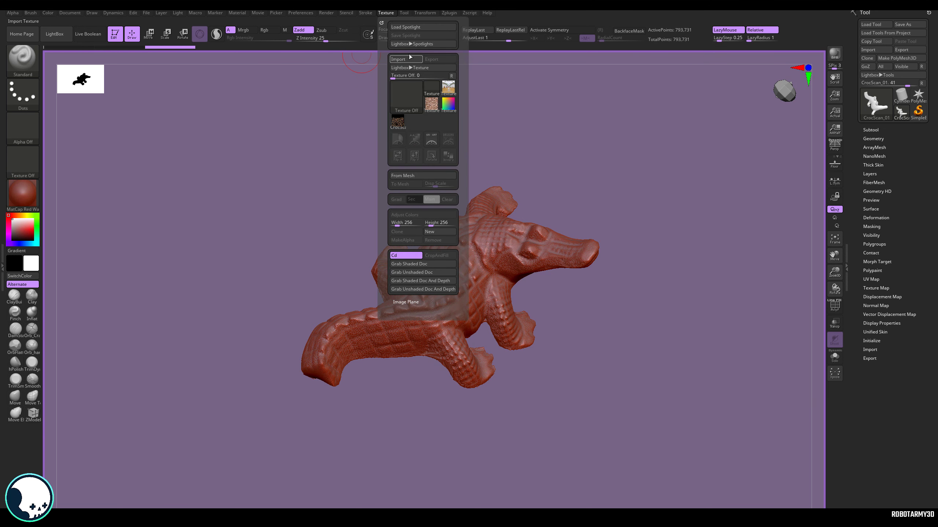
pyautogui.click(398, 122)
pyautogui.click(416, 159)
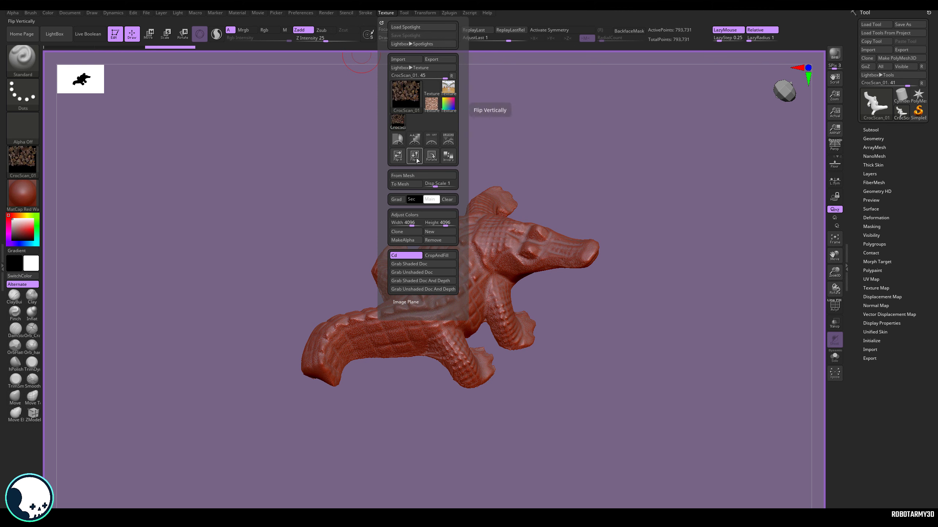
# - Assign the flipped CrocScan_01 texture as the crocodile's texture map
pyautogui.moveTo(635, 235); pyautogui.dragTo(665, 226)
pyautogui.click(875, 288)
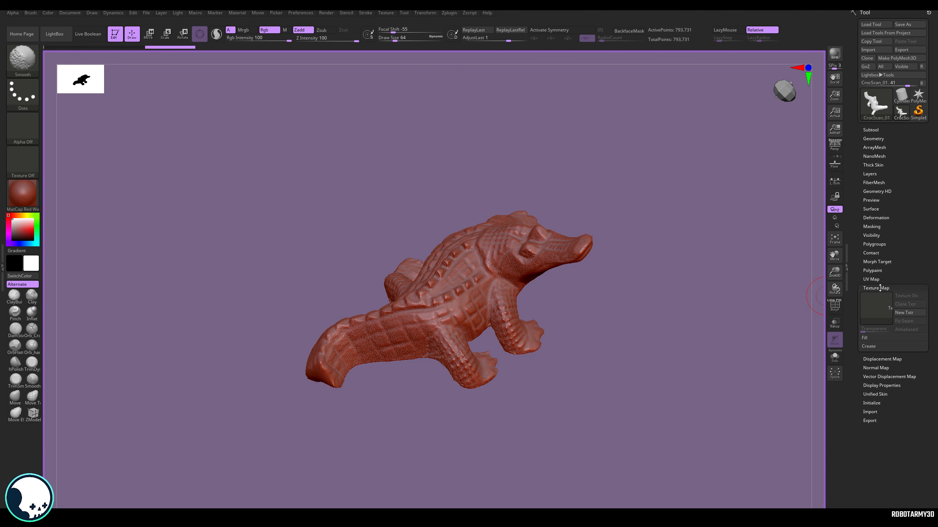
pyautogui.click(883, 309)
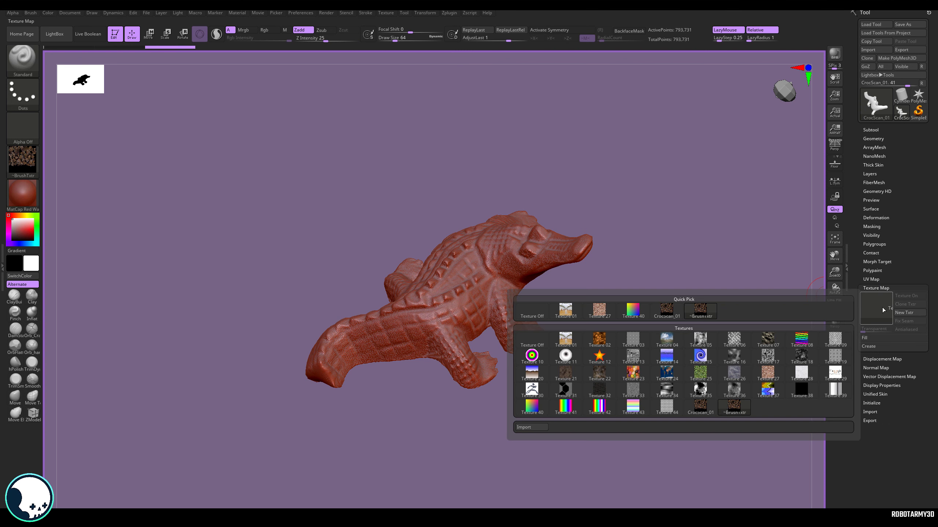
pyautogui.click(670, 315)
pyautogui.moveTo(592, 272); pyautogui.dragTo(642, 215)
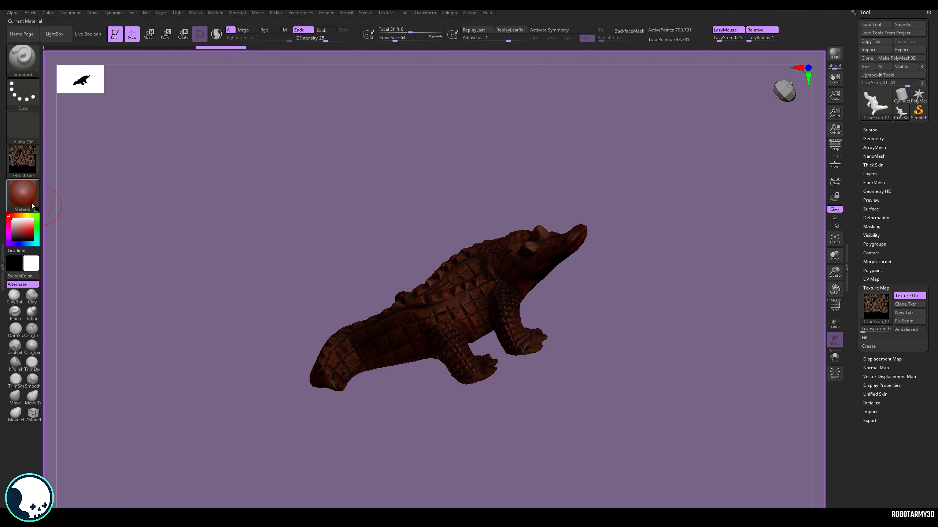
# - Set the material to Flat Color and inspect the textured crocodile from several angles
pyautogui.click(22, 194)
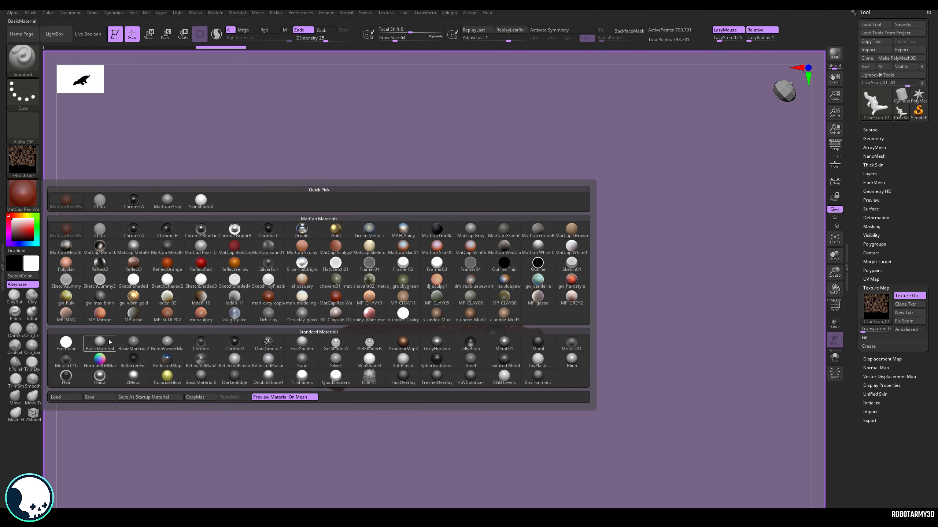
pyautogui.click(68, 343)
pyautogui.moveTo(614, 234); pyautogui.dragTo(627, 255)
pyautogui.moveTo(921, 365); pyautogui.dragTo(922, 253)
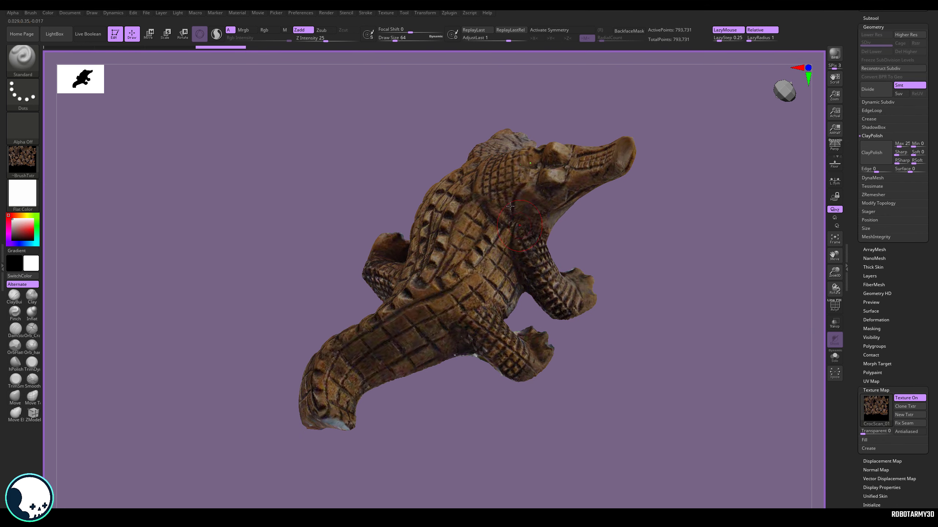
pyautogui.moveTo(696, 288); pyautogui.dragTo(673, 311)
pyautogui.moveTo(637, 179); pyautogui.dragTo(718, 304)
pyautogui.moveTo(687, 204); pyautogui.dragTo(590, 181)
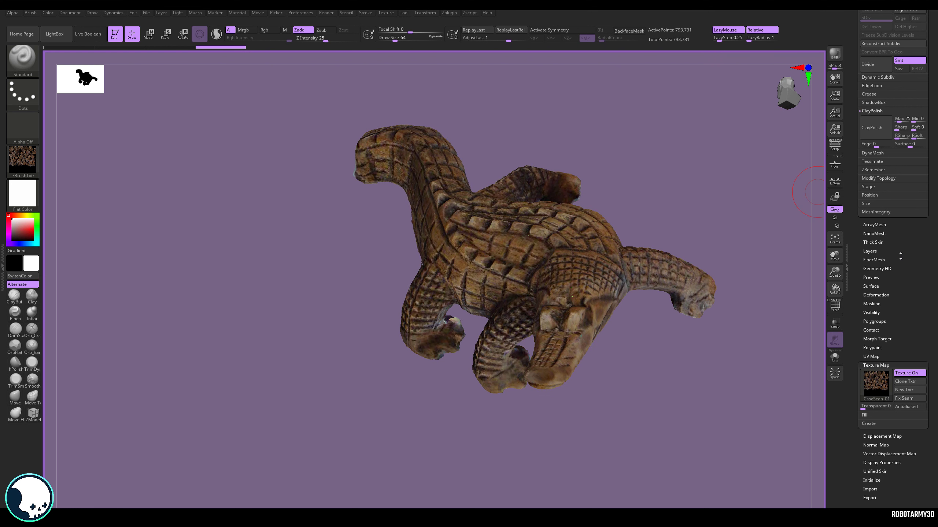
# - Divide the crocodile mesh once and check its wireframe with the texture map off and on
pyautogui.moveTo(907, 232); pyautogui.dragTo(907, 292)
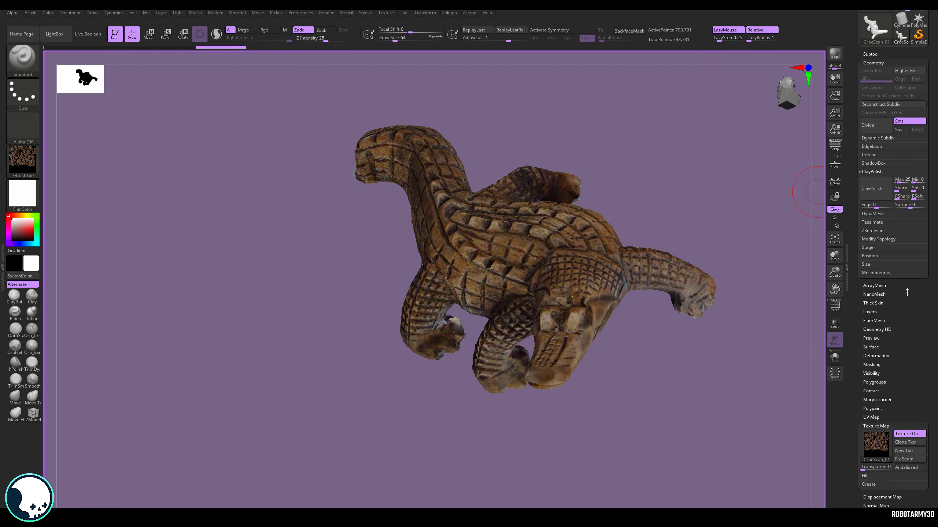
pyautogui.click(873, 127)
pyautogui.keyDown('ctrl'); pyautogui.moveTo(657, 173); pyautogui.dragTo(720, 245, button='right'); pyautogui.keyUp('ctrl')
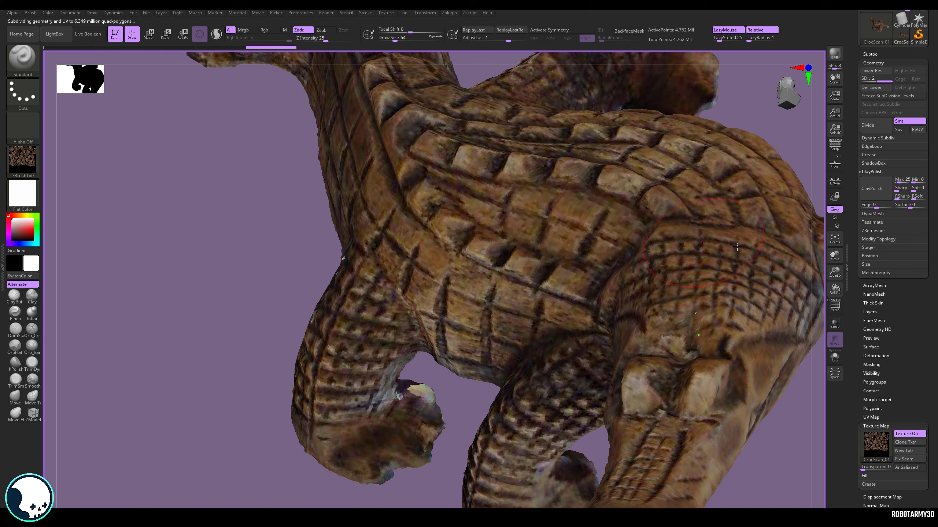
pyautogui.hotkey('shift', 'f')
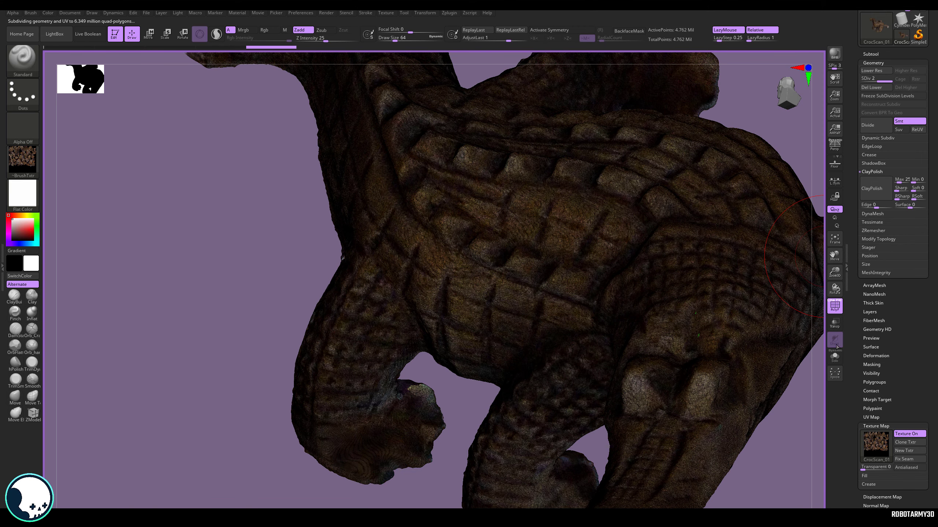
pyautogui.click(921, 435)
pyautogui.keyDown('ctrl'); pyautogui.moveTo(239, 232); pyautogui.dragTo(166, 223, button='right'); pyautogui.keyUp('ctrl')
pyautogui.click(903, 436)
pyautogui.moveTo(743, 399); pyautogui.dragTo(746, 373, button='right')
pyautogui.hotkey('shift', 'f')
# - Convert the crocodile's texture to polypaint with Mrgb enabled and compare it with the texture map on the underside
pyautogui.moveTo(886, 413); pyautogui.dragTo(886, 334)
pyautogui.keyDown('shift'); pyautogui.click(881, 385); pyautogui.keyUp('shift')
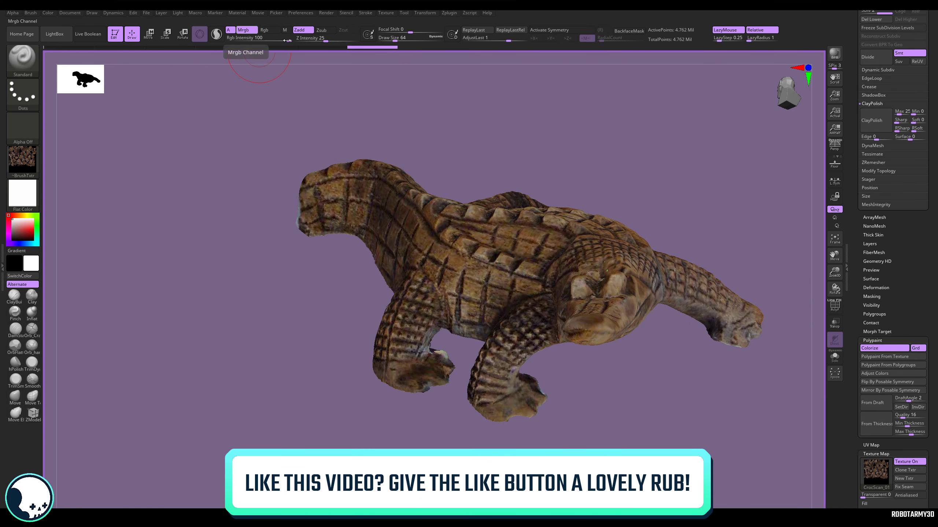
pyautogui.click(875, 357)
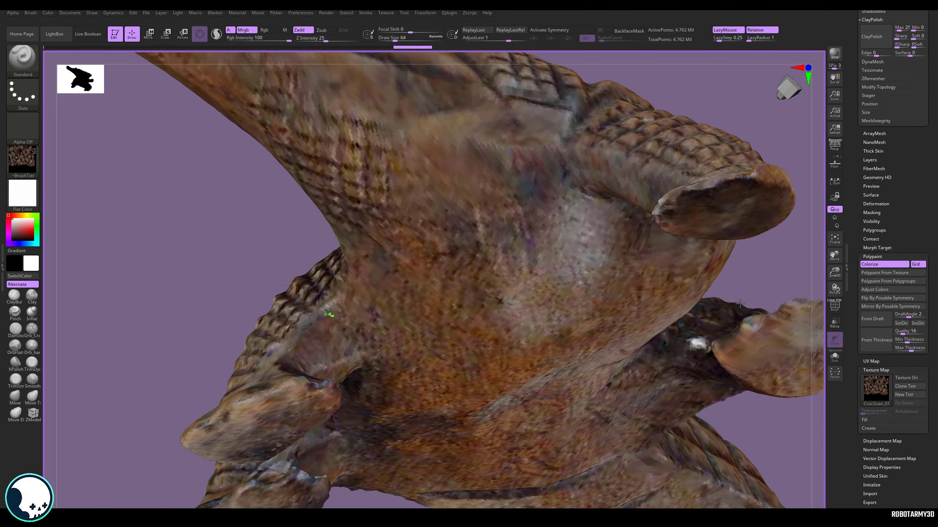
pyautogui.moveTo(222, 215); pyautogui.dragTo(222, 260)
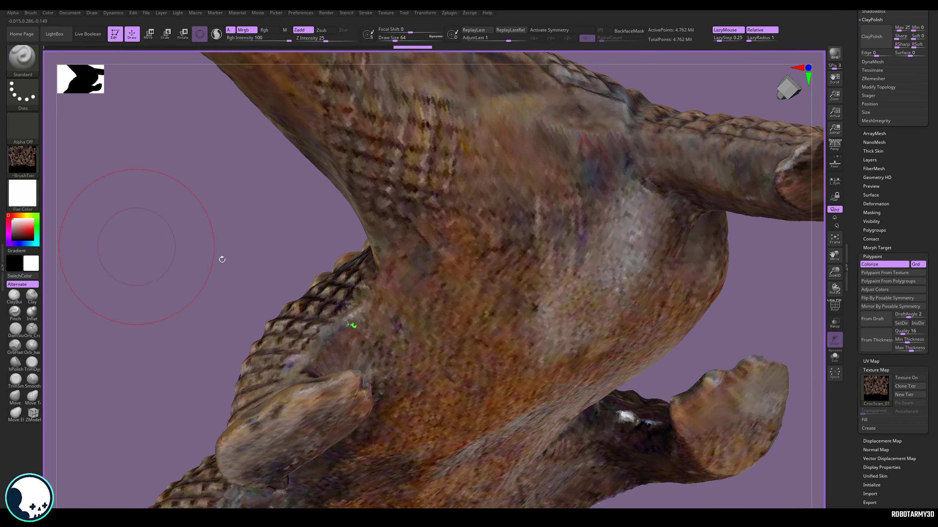
pyautogui.click(905, 379)
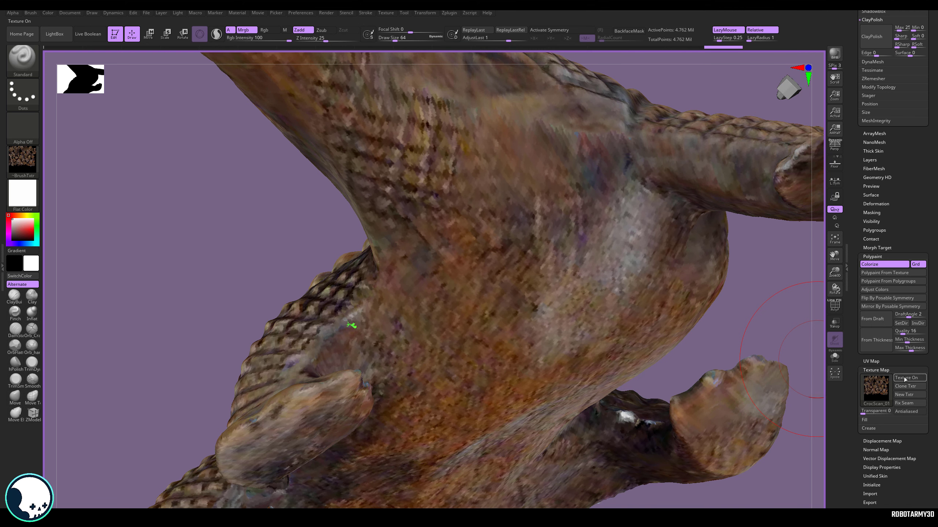
pyautogui.keyDown('alt'); pyautogui.moveTo(777, 322); pyautogui.dragTo(733, 342); pyautogui.keyUp('alt')
pyautogui.moveTo(754, 384); pyautogui.dragTo(669, 409)
pyautogui.moveTo(671, 242)
pyautogui.keyDown('alt'); pyautogui.mouseDown()
pyautogui.moveTo(757, 339)
pyautogui.moveTo(707, 328)
pyautogui.moveTo(693, 314)
pyautogui.mouseUp(); pyautogui.keyUp('alt')
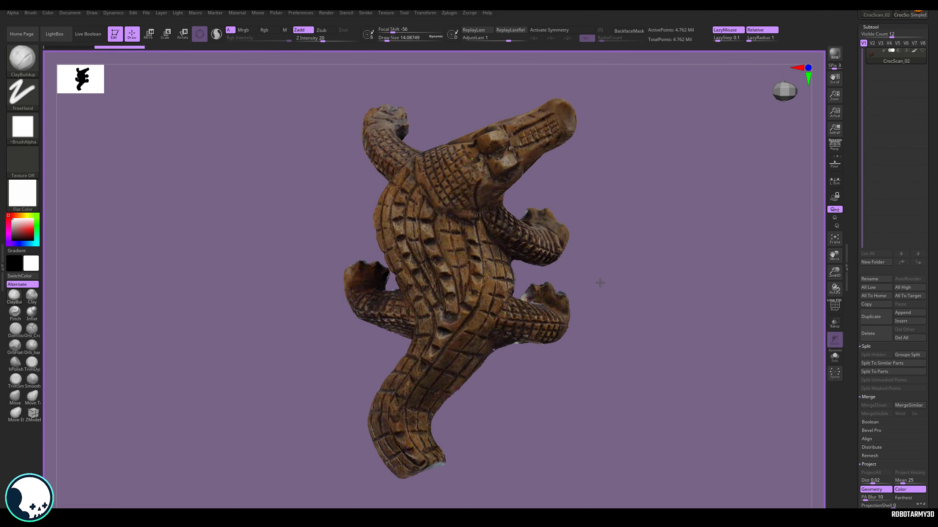
# - Duplicate the crocodile subtool, hide the original, and keep the copy CrocScan_03 selected
pyautogui.moveTo(601, 285); pyautogui.dragTo(695, 263)
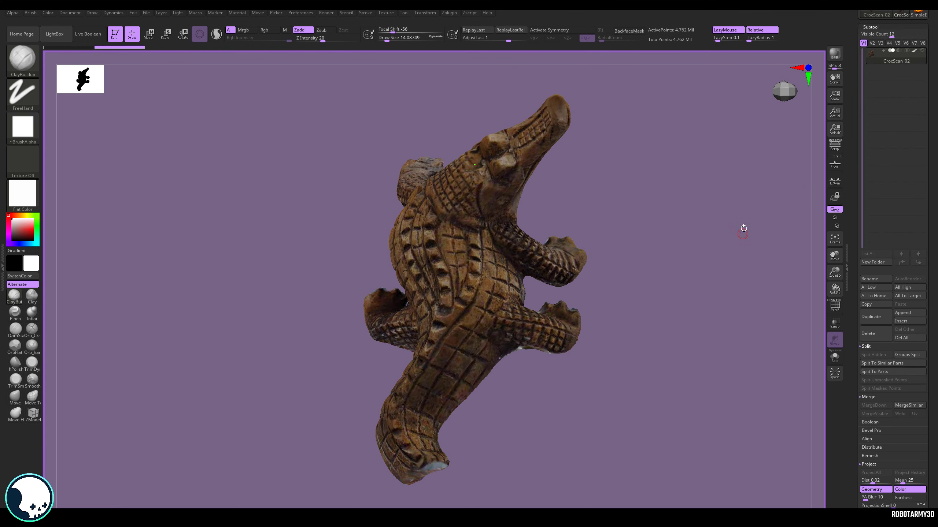
pyautogui.click(877, 315)
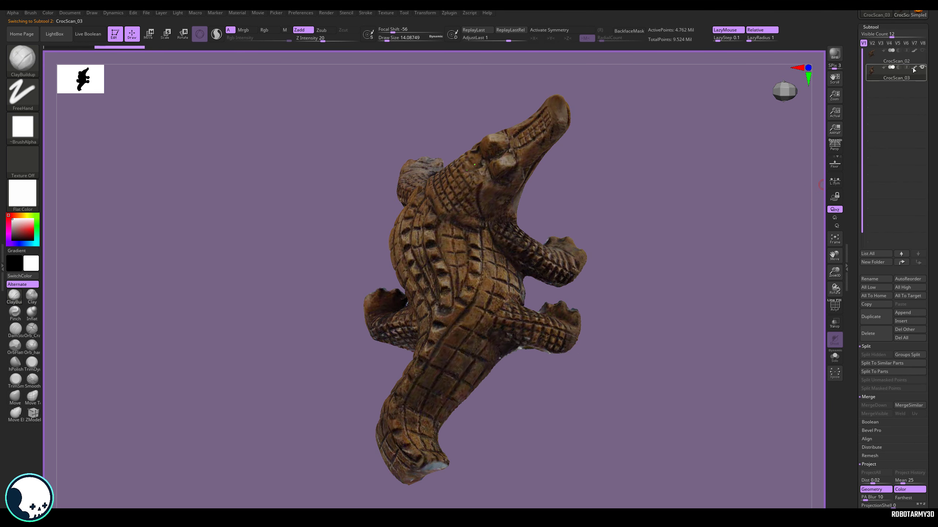
pyautogui.click(924, 70)
pyautogui.keyDown('alt'); pyautogui.moveTo(666, 219); pyautogui.dragTo(662, 236); pyautogui.keyUp('alt')
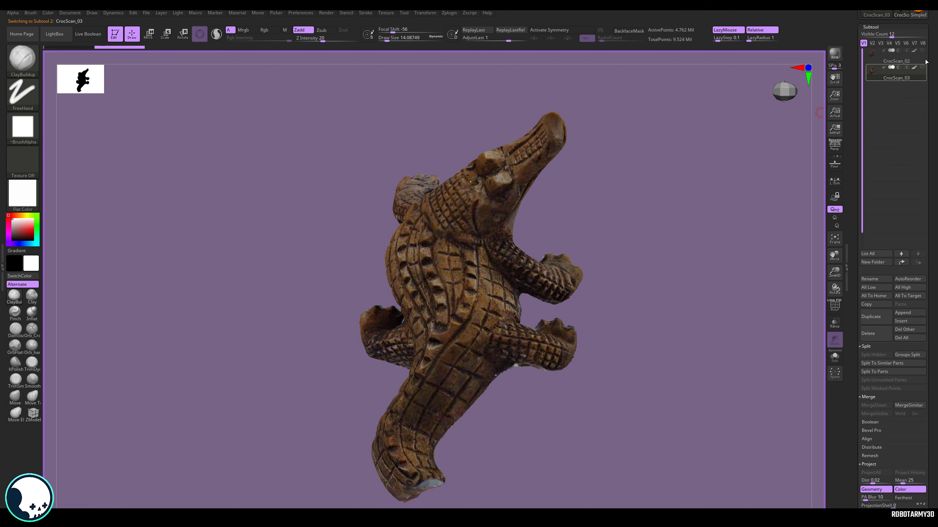
pyautogui.click(883, 77)
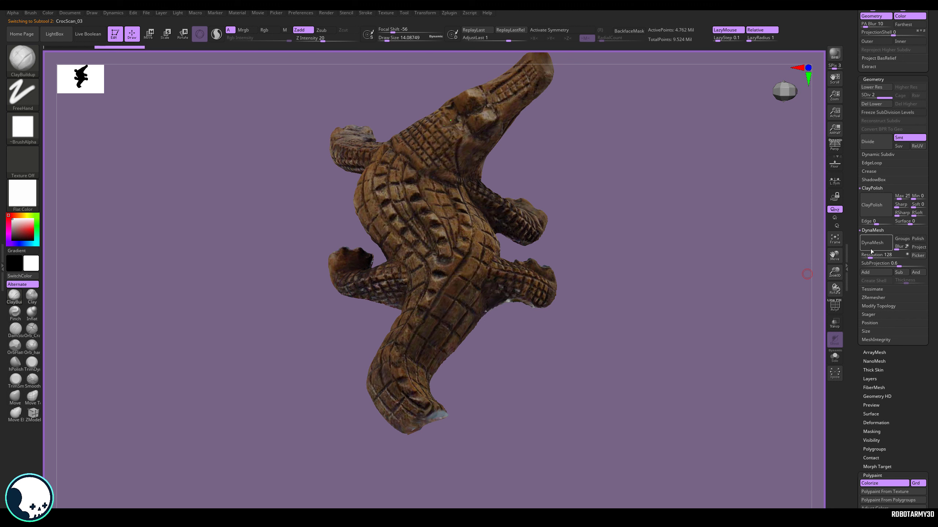
# - DynaMesh the crocodile copy at resolution 1064 with Project enabled and check the new topology in wireframe
pyautogui.moveTo(871, 304); pyautogui.dragTo(875, 304)
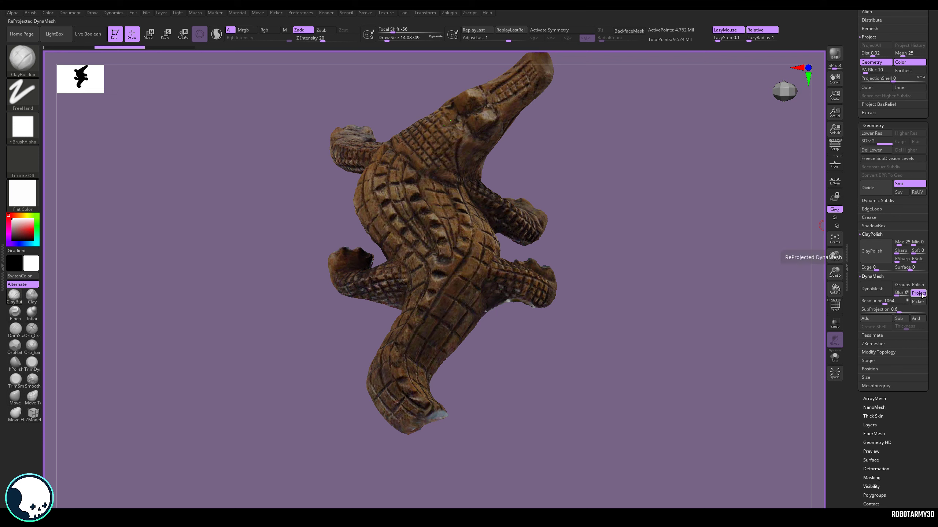
pyautogui.click(872, 152)
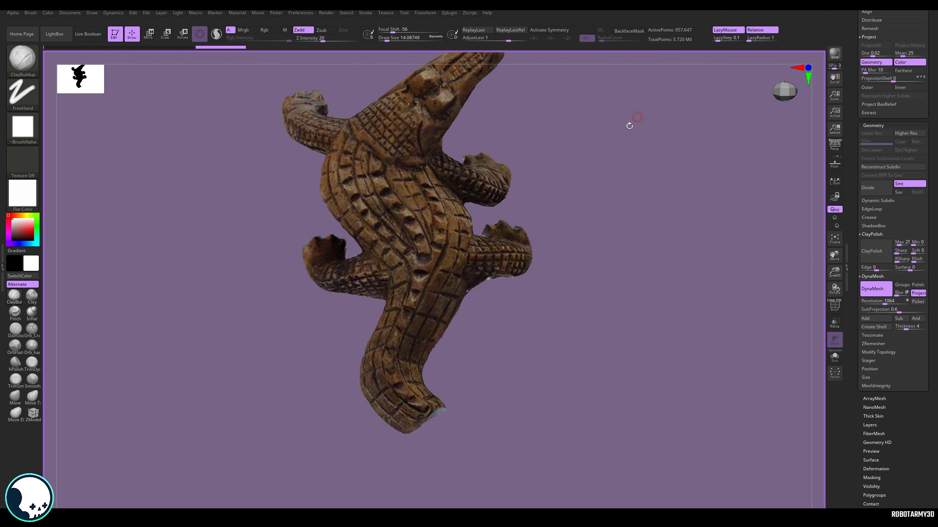
pyautogui.moveTo(629, 126); pyautogui.dragTo(803, 326)
pyautogui.hotkey('shift', 'f')
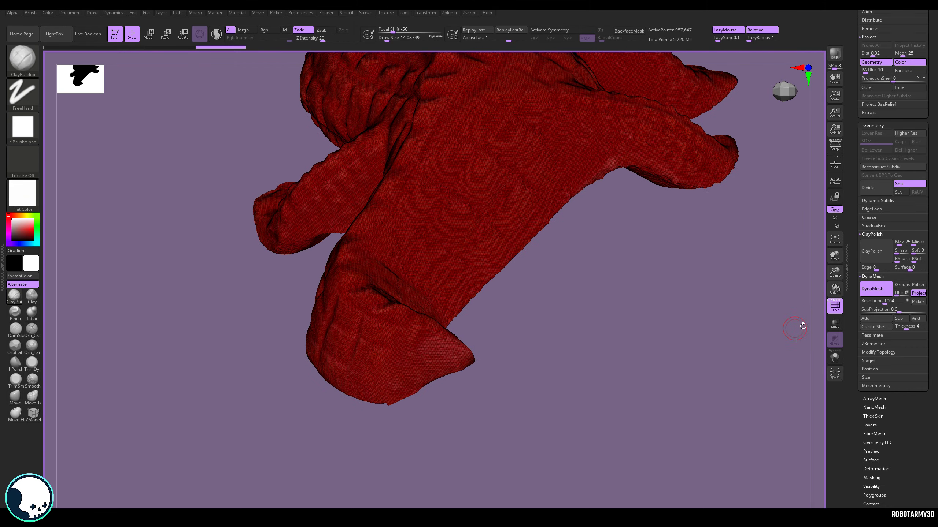
pyautogui.click(833, 311)
pyautogui.press('f')
# - Duplicate the DynaMeshed crocodile, hide the source subtool CrocScan_03, and inspect the copy's tail and feet
pyautogui.scroll(10, 875, 327)
pyautogui.click(876, 370)
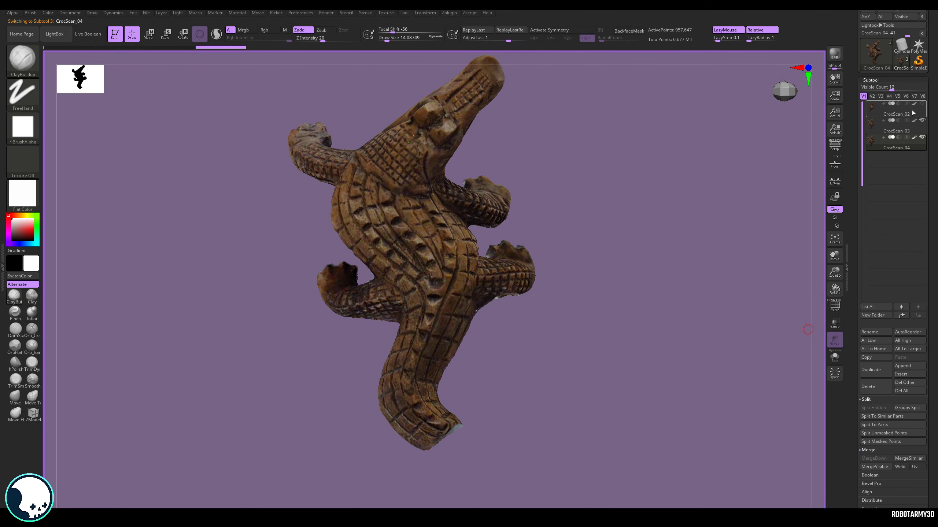
pyautogui.moveTo(611, 278); pyautogui.dragTo(544, 250)
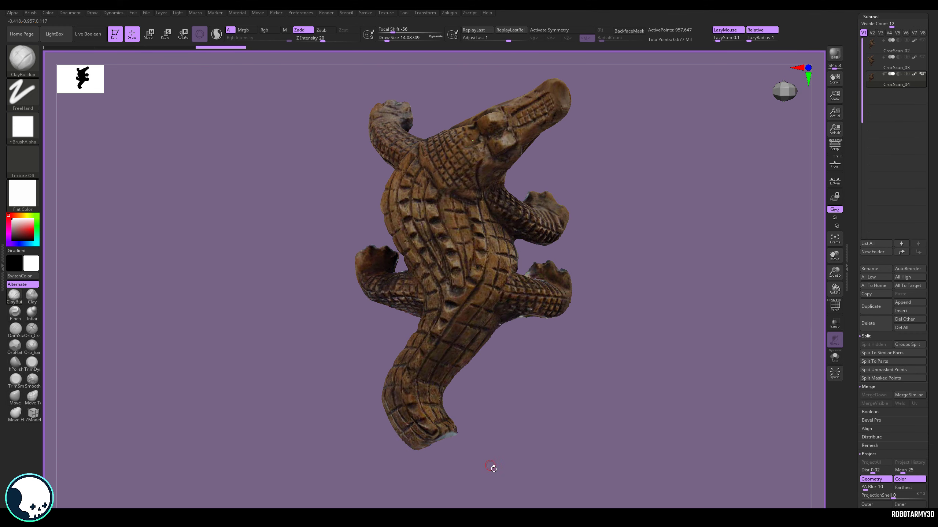
pyautogui.moveTo(609, 411); pyautogui.dragTo(613, 389)
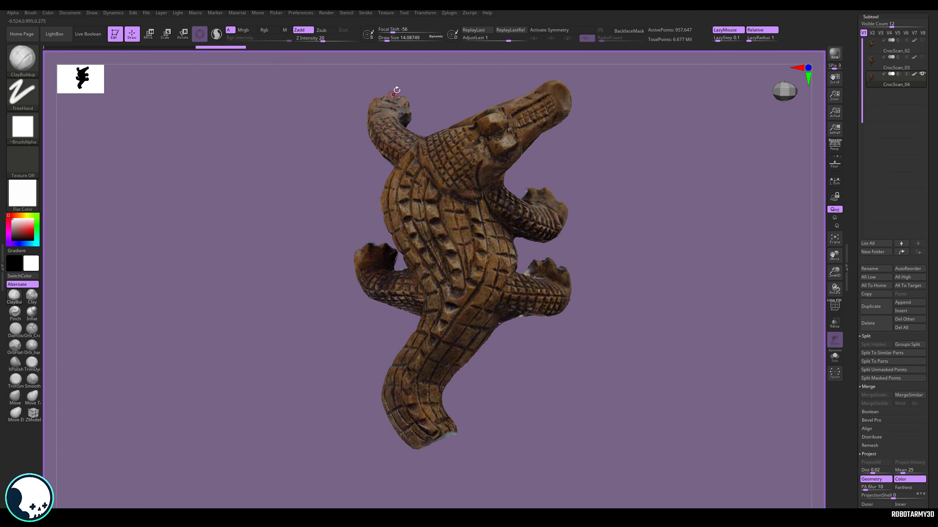
pyautogui.moveTo(613, 284); pyautogui.dragTo(595, 360)
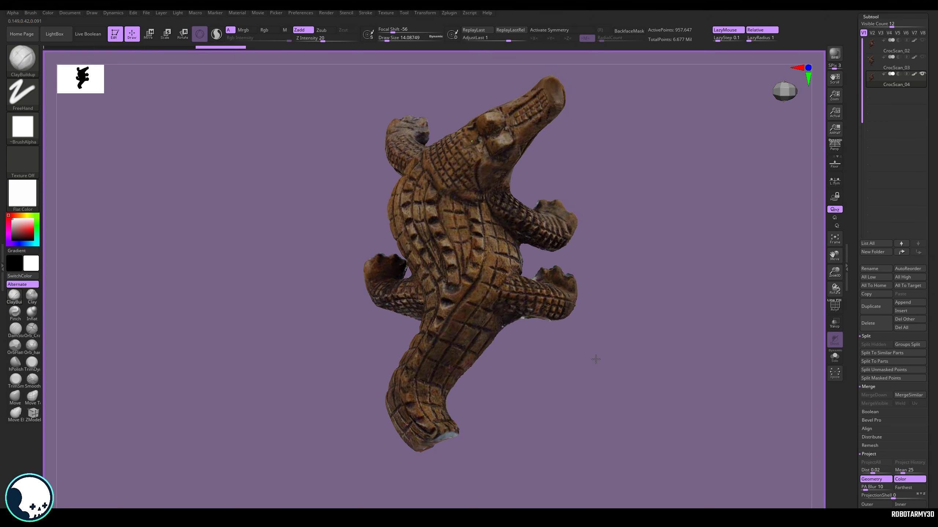
# - Curve the separate tail piece into a tapered tip and blend it against the broken tail using Move Topological
pyautogui.moveTo(937, 335); pyautogui.dragTo(936, 236)
pyautogui.keyDown('ctrl'); pyautogui.moveTo(502, 430); pyautogui.dragTo(365, 336); pyautogui.keyUp('ctrl')
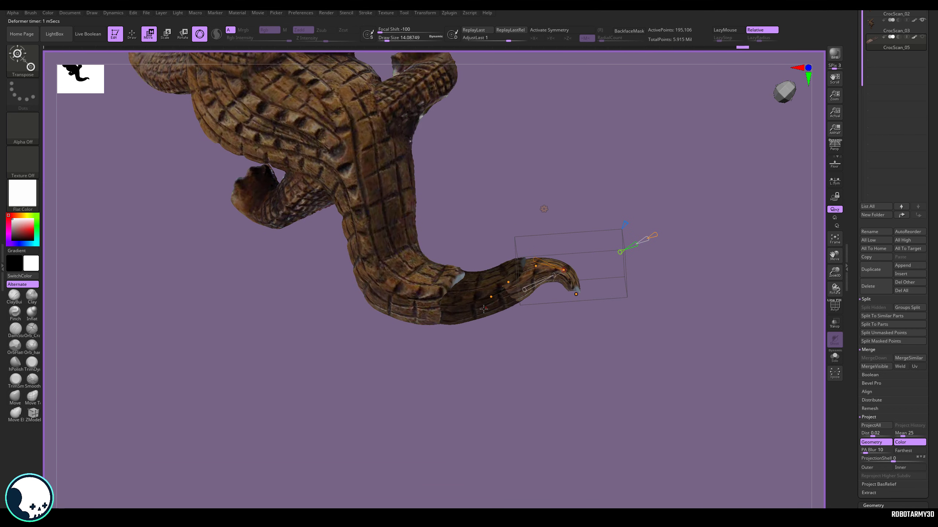
pyautogui.press('q')
pyautogui.moveTo(575, 317)
pyautogui.mouseDown()
pyautogui.moveTo(541, 304)
pyautogui.moveTo(482, 235)
pyautogui.moveTo(469, 288)
pyautogui.mouseUp()
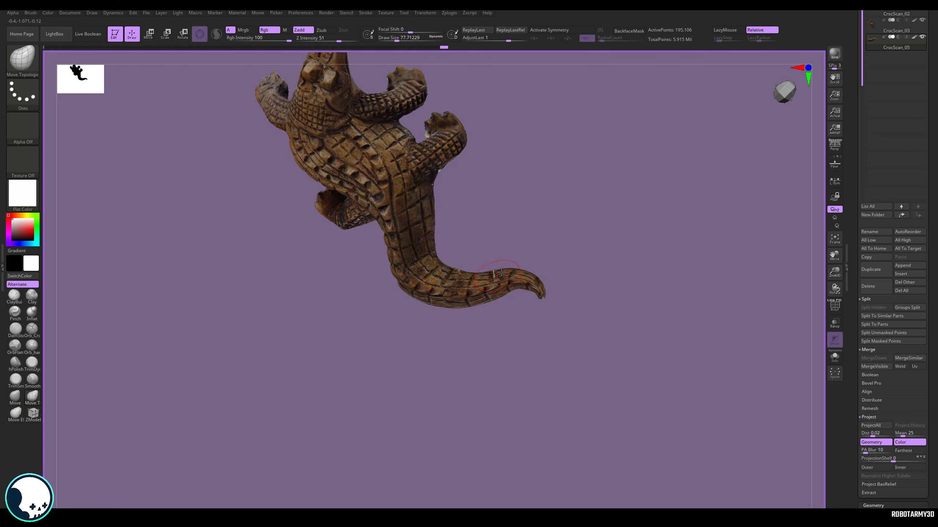
# - Merge the tail piece down into CrocScan_03 and move the whole crocodile onto the floor grid
pyautogui.moveTo(607, 282)
pyautogui.mouseDown()
pyautogui.moveTo(534, 345)
pyautogui.moveTo(513, 402)
pyautogui.mouseUp()
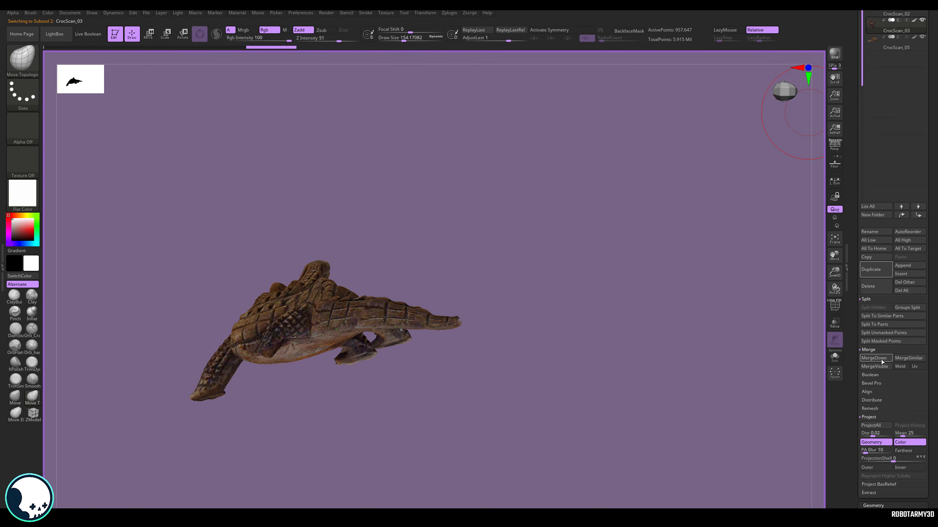
pyautogui.press('w')
pyautogui.moveTo(513, 402); pyautogui.dragTo(443, 343)
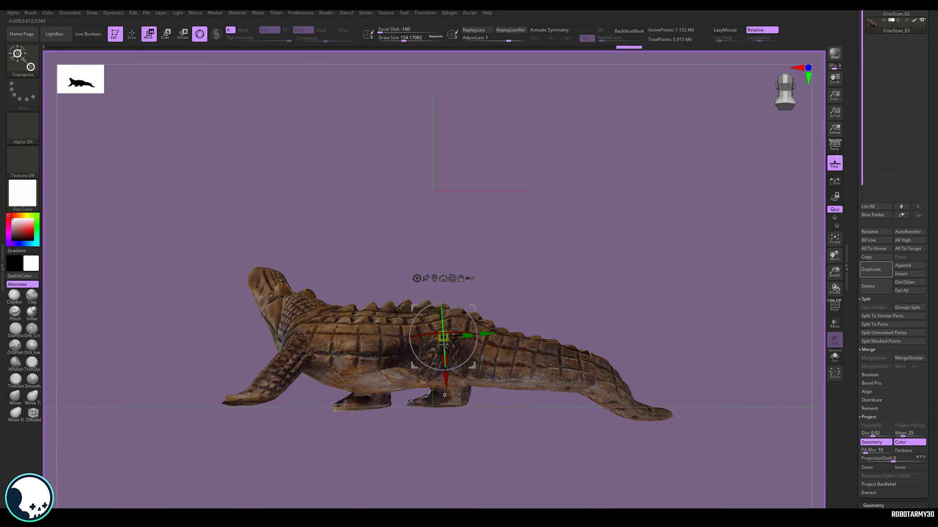
pyautogui.click(31, 363)
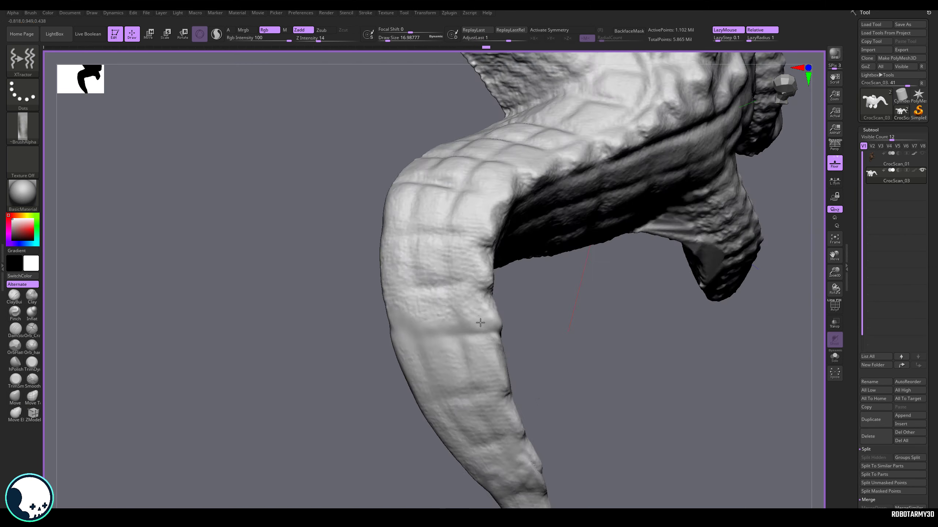
pyautogui.moveTo(564, 336); pyautogui.dragTo(392, 159)
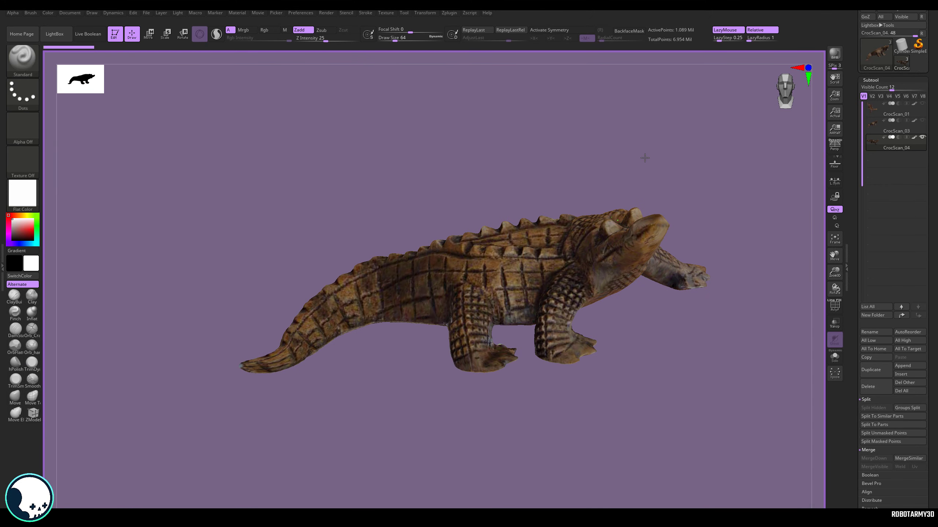
pyautogui.moveTo(645, 158); pyautogui.dragTo(689, 148)
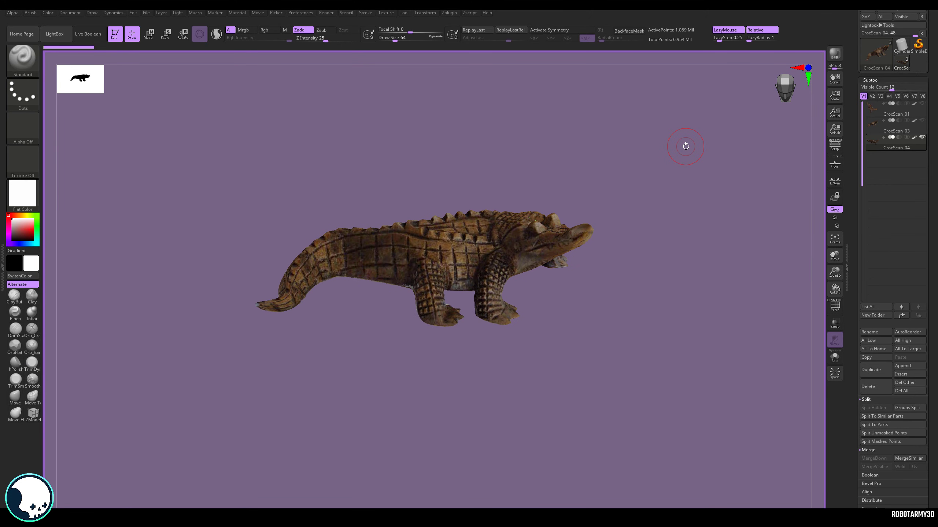
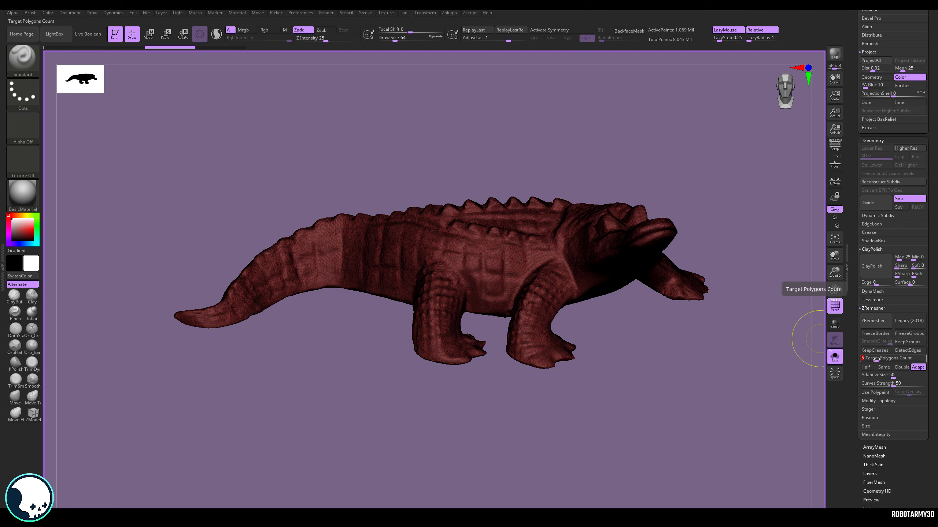
# - Try a ZRemesh of CrocScan_05 with a target polygons count of 0.5, then undo it
pyautogui.press('Return')
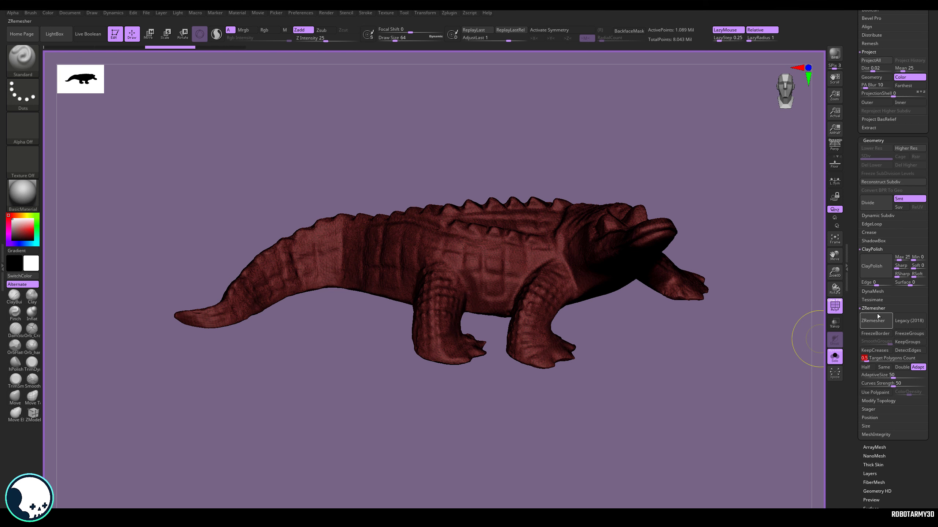
pyautogui.click(879, 320)
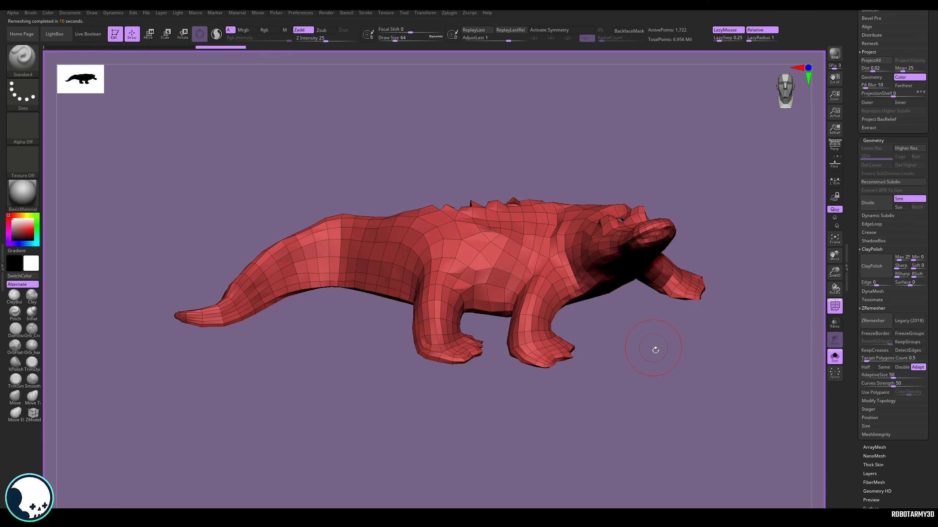
pyautogui.moveTo(656, 350); pyautogui.dragTo(652, 371)
pyautogui.hotkey('ctrl', 'z')
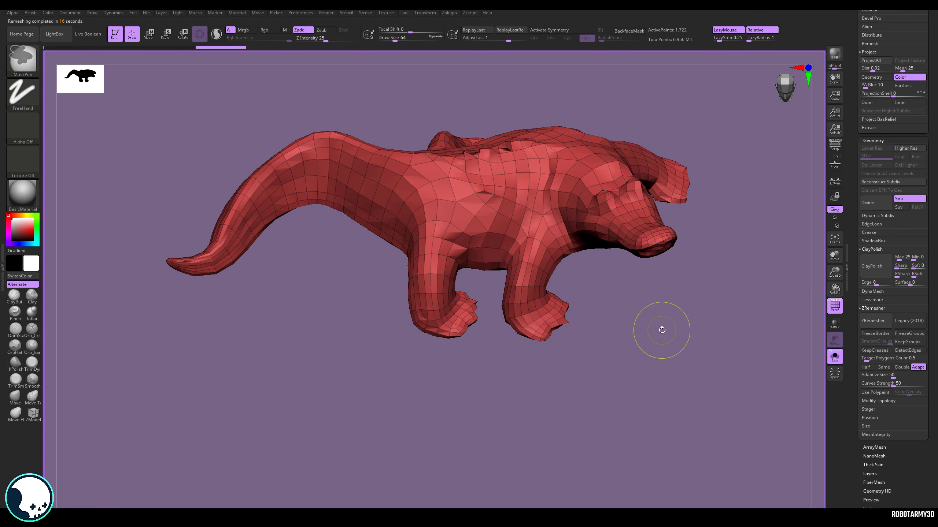
# - ZRemesh CrocScan_05 with a target polygons count of 0.1 and inspect the new topology from several angles
pyautogui.click(864, 359)
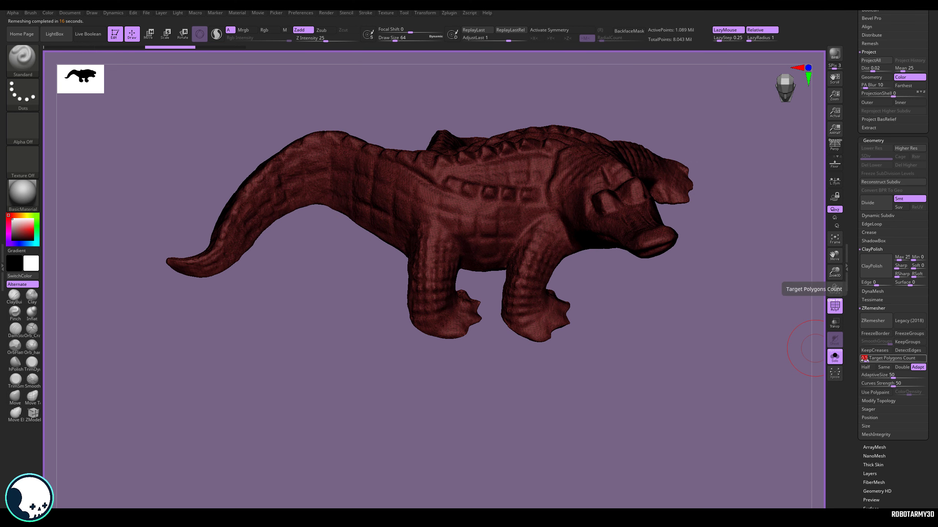
pyautogui.write('0.1')
pyautogui.press('Return')
pyautogui.click(872, 320)
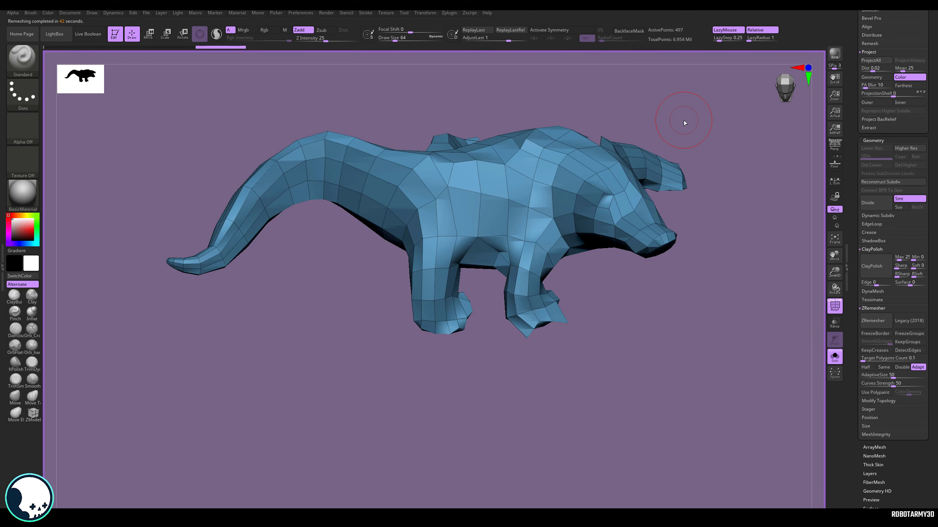
pyautogui.moveTo(678, 82); pyautogui.dragTo(682, 137)
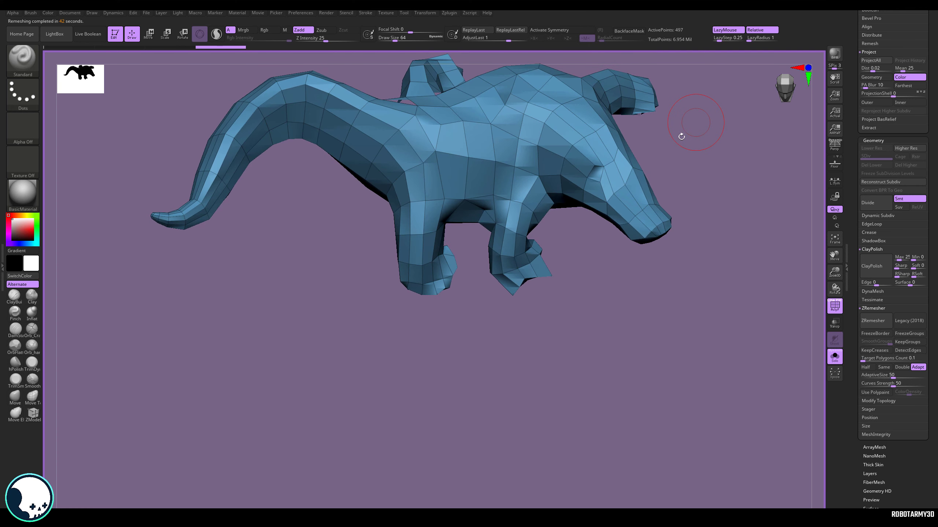
pyautogui.moveTo(598, 286); pyautogui.dragTo(578, 395)
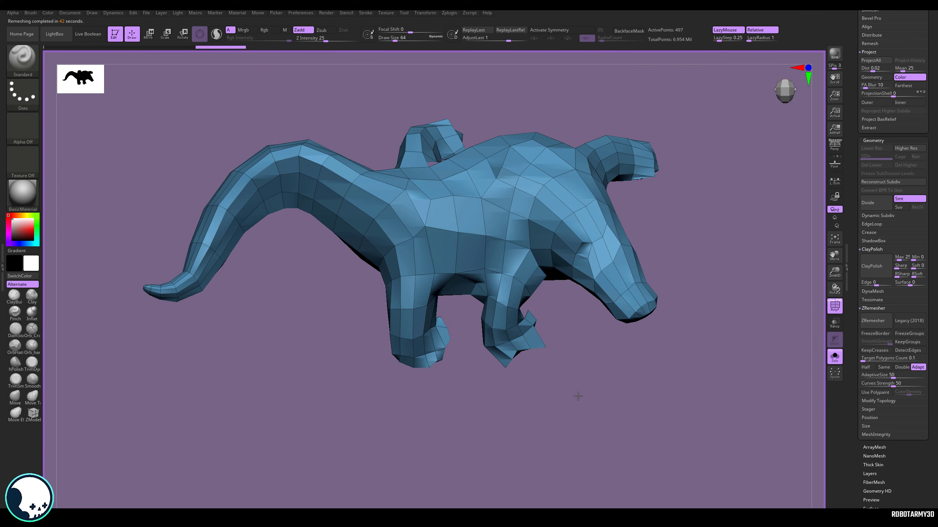
pyautogui.moveTo(641, 360); pyautogui.dragTo(701, 281)
# - Turn off Solo and compare the low-poly CrocScan_05 with the overlapping detailed CrocScan_04
pyautogui.scroll(15, 866, 263)
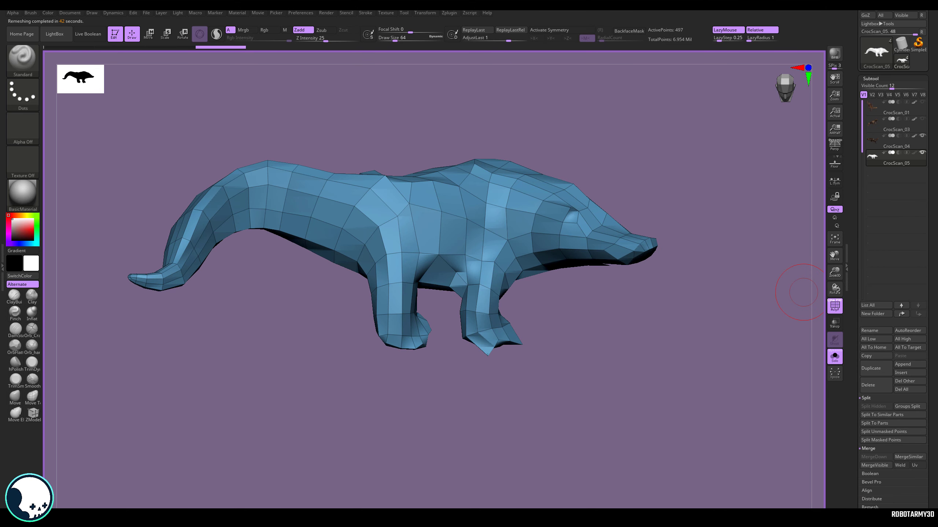
pyautogui.click(835, 356)
pyautogui.moveTo(643, 272); pyautogui.dragTo(597, 346)
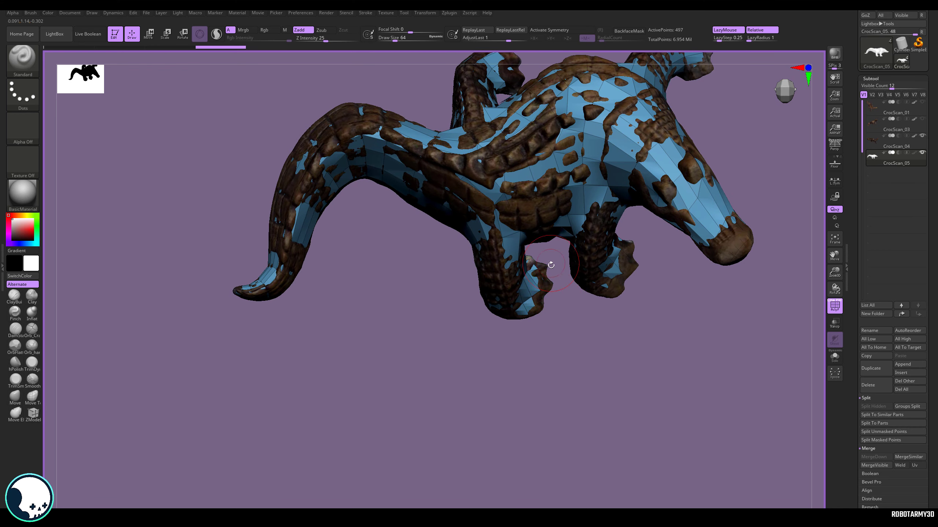
pyautogui.moveTo(551, 265); pyautogui.dragTo(534, 354)
pyautogui.moveTo(402, 216); pyautogui.dragTo(532, 344)
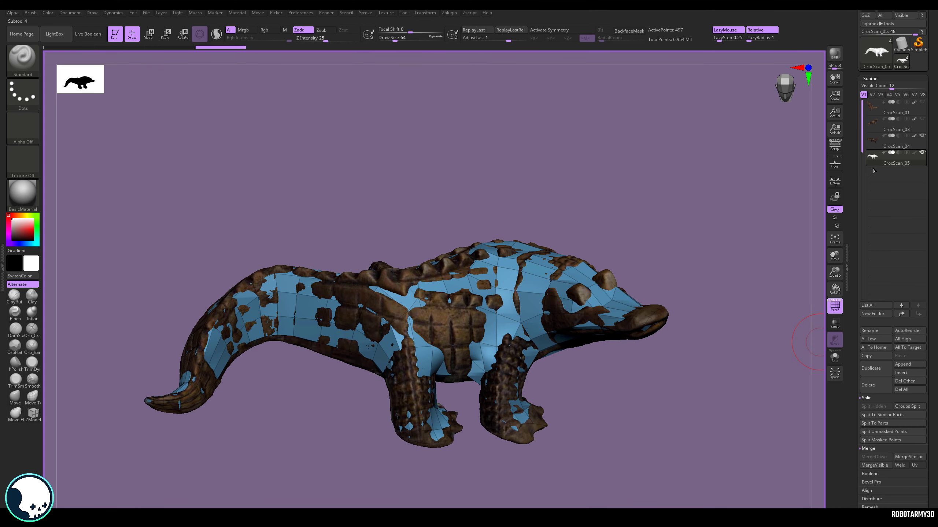
# - Hide CrocScan_04 and redo the ZRemesh of CrocScan_05 from its dense mesh with a target polygons count of 0.3
pyautogui.moveTo(886, 148)
pyautogui.click(921, 136)
pyautogui.click(920, 145)
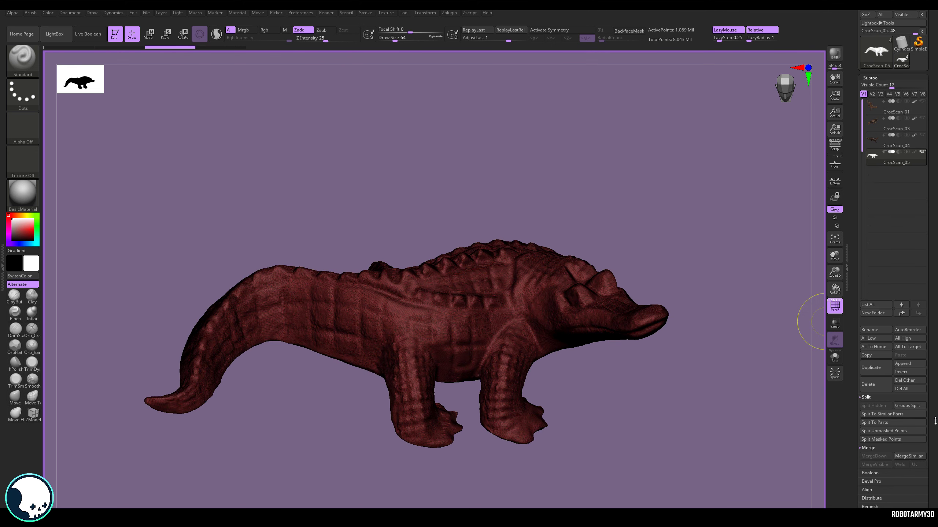
pyautogui.scroll(-8, 920, 372)
pyautogui.scroll(-5, 892, 437)
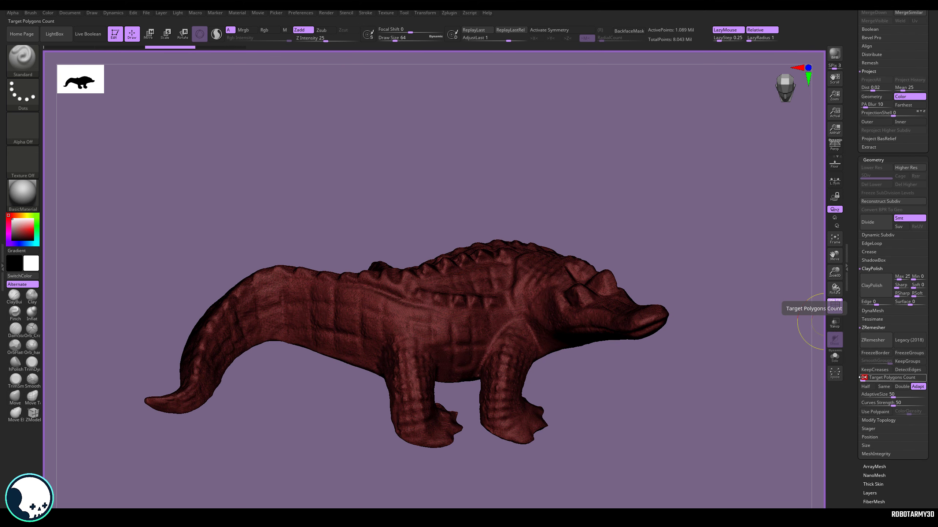
pyautogui.click(874, 340)
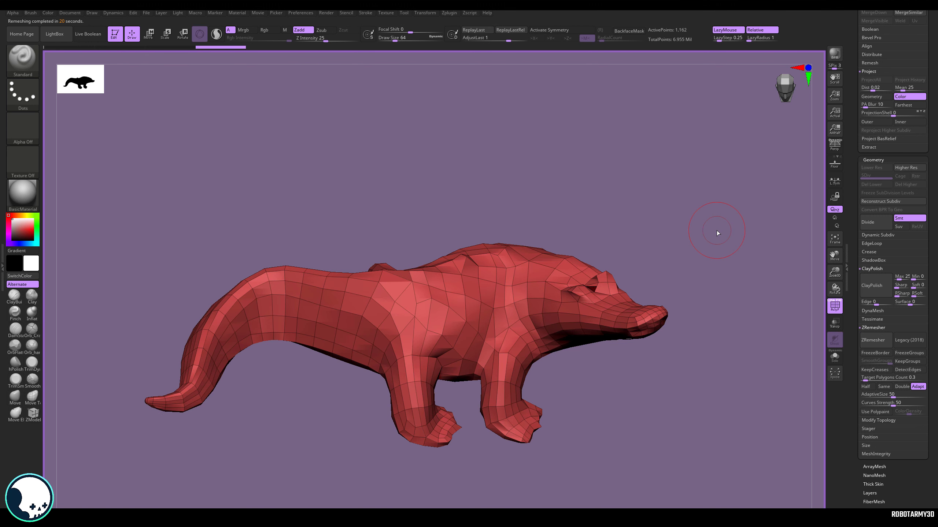
# - Duplicate the remeshed CrocScan_05 and undo the remesh on the original so it is dense again
pyautogui.moveTo(704, 210); pyautogui.dragTo(708, 238)
pyautogui.scroll(10, 923, 313)
pyautogui.click(880, 370)
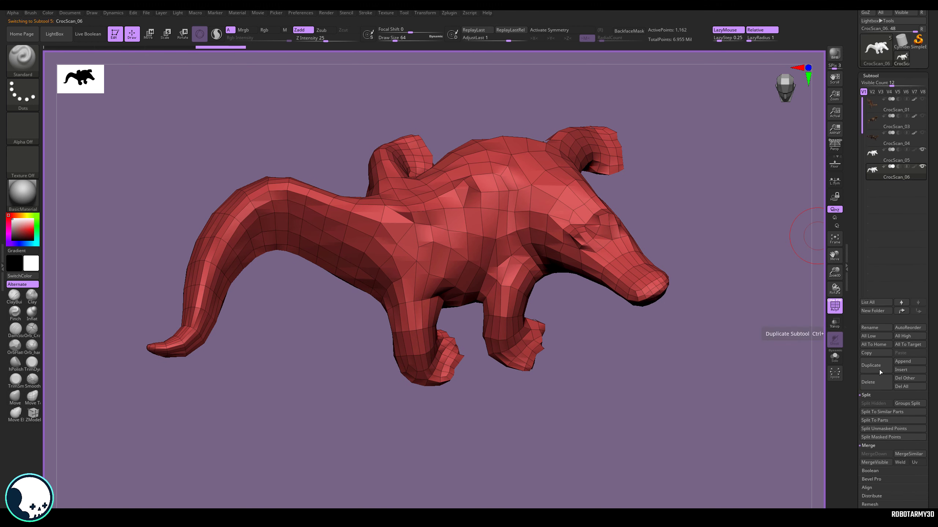
pyautogui.hotkey('ctrl', 'z')
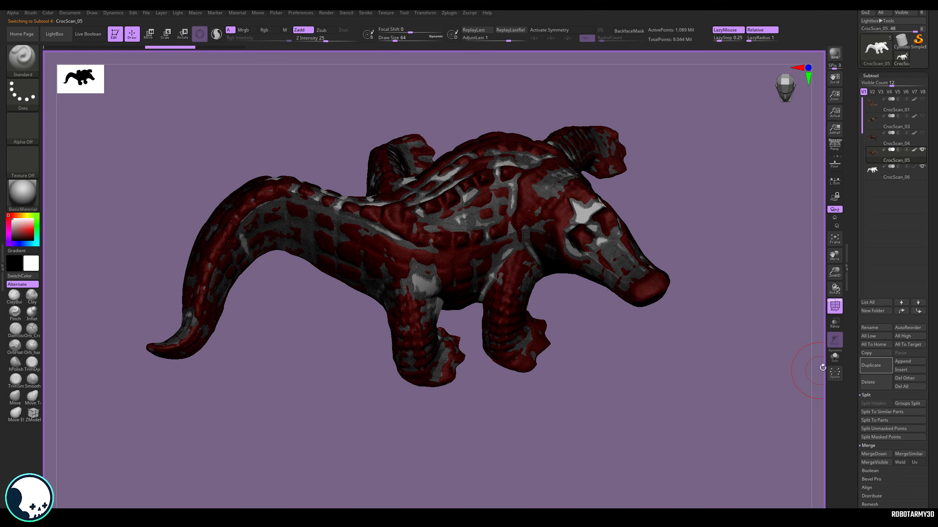
# - Isolate CrocScan_05 with Solo, then pre-process and decimate it to 20% with Decimation Master
pyautogui.click(834, 356)
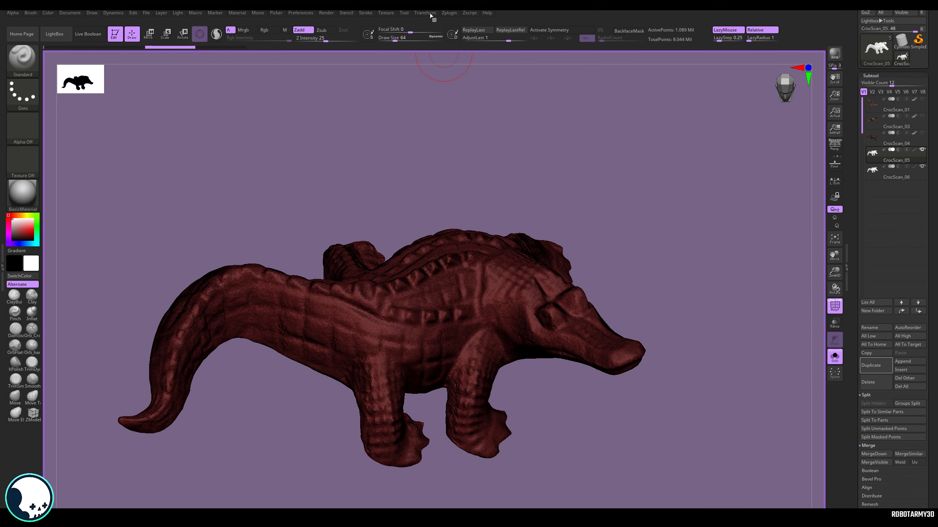
pyautogui.click(449, 13)
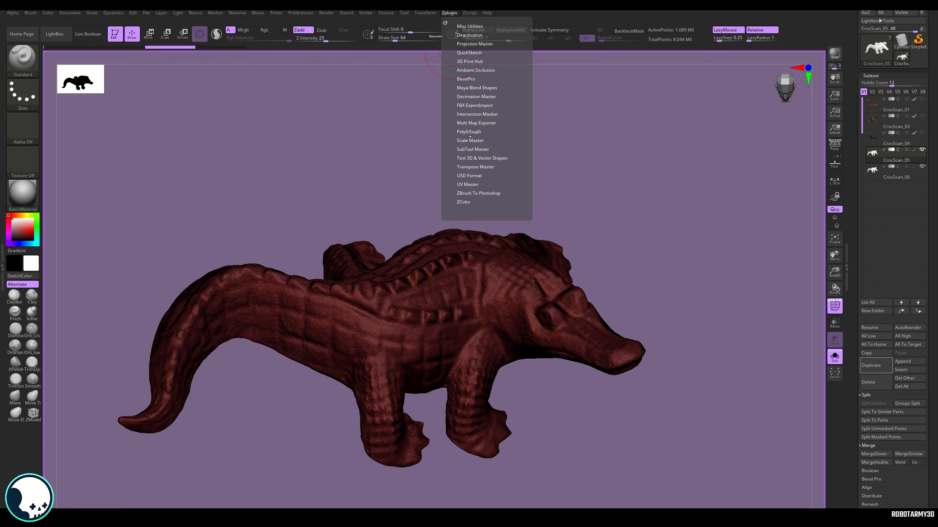
pyautogui.click(470, 95)
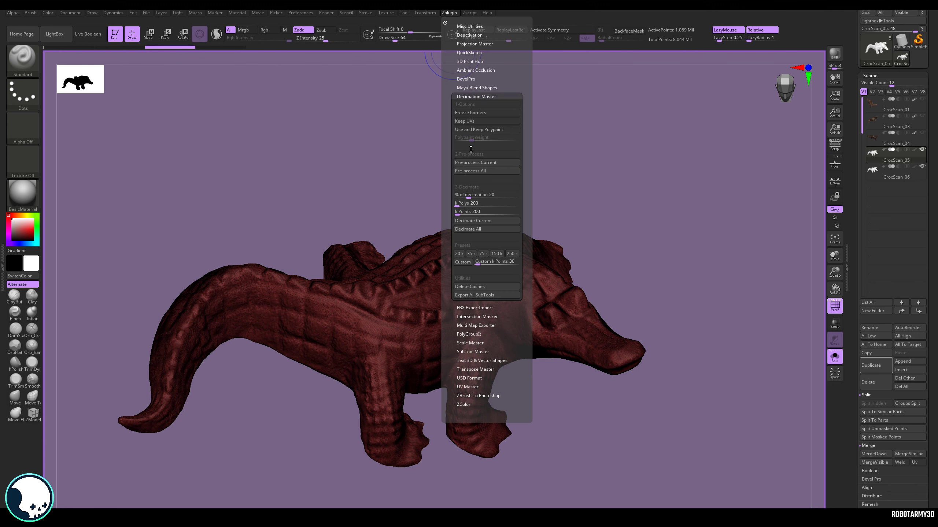
pyautogui.click(472, 163)
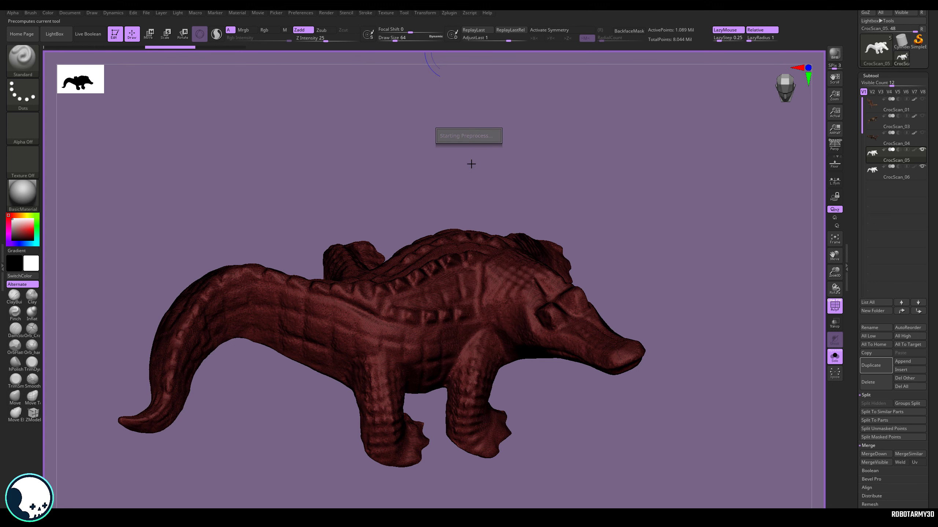
pyautogui.click(452, 13)
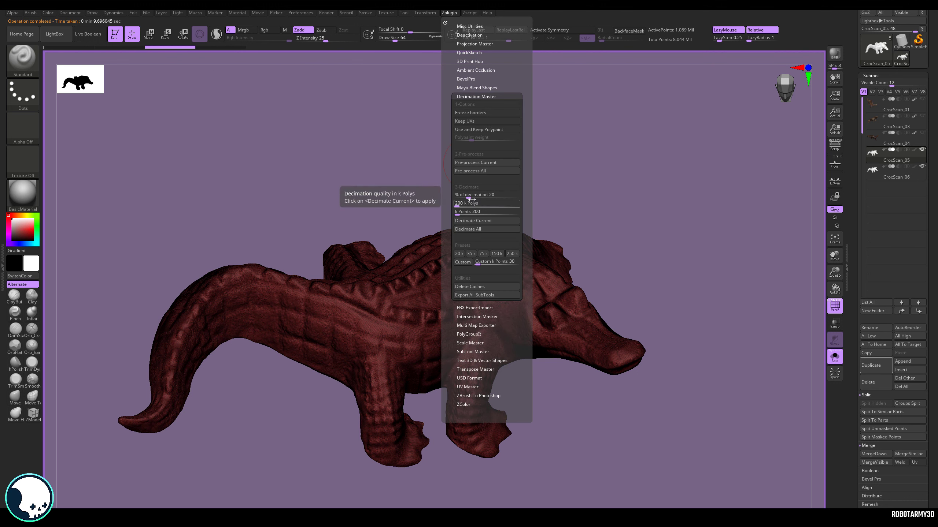
pyautogui.click(481, 221)
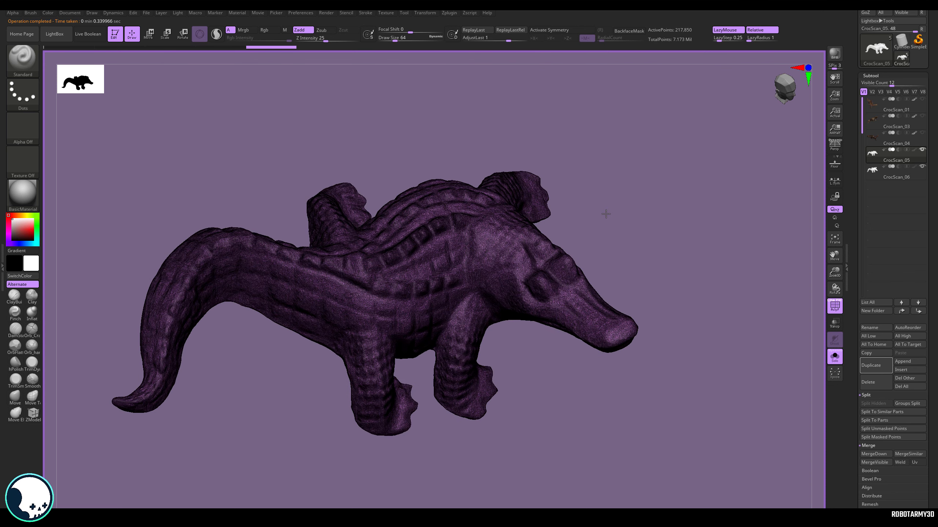
# - Lower the decimation percentage well below 20 and decimate CrocScan_05 again
pyautogui.moveTo(629, 189)
pyautogui.keyDown('ctrl'); pyautogui.mouseDown(button='right')
pyautogui.moveTo(645, 208)
pyautogui.moveTo(630, 196)
pyautogui.mouseUp(button='right'); pyautogui.keyUp('ctrl')
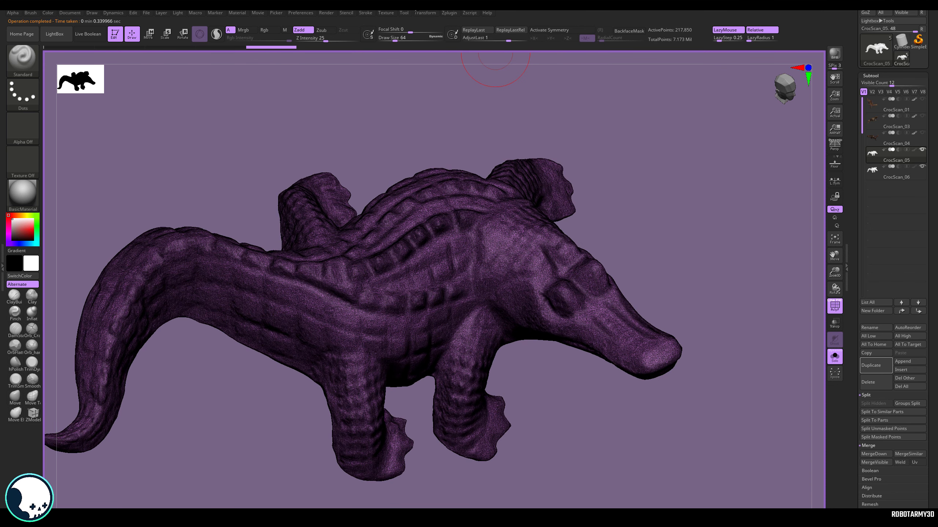
pyautogui.click(447, 15)
pyautogui.click(466, 195)
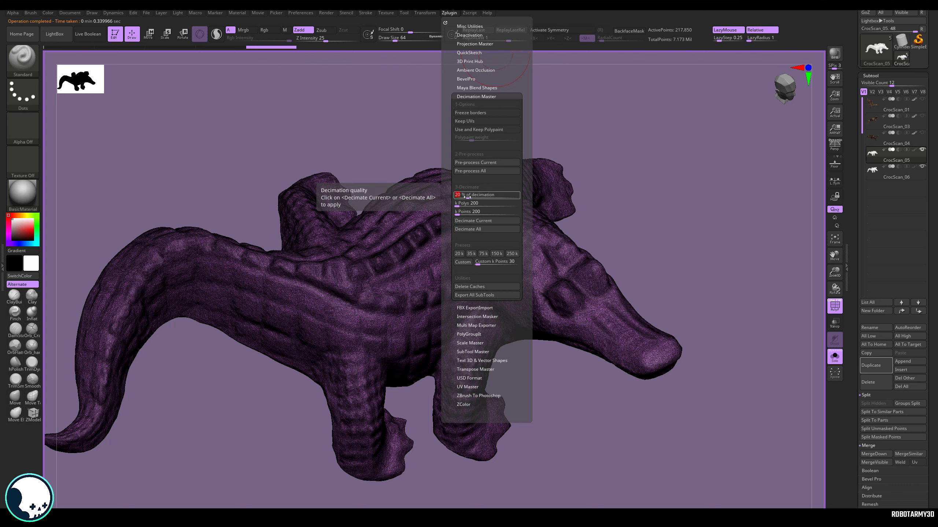
pyautogui.write('10')
pyautogui.press('Return')
pyautogui.click(468, 221)
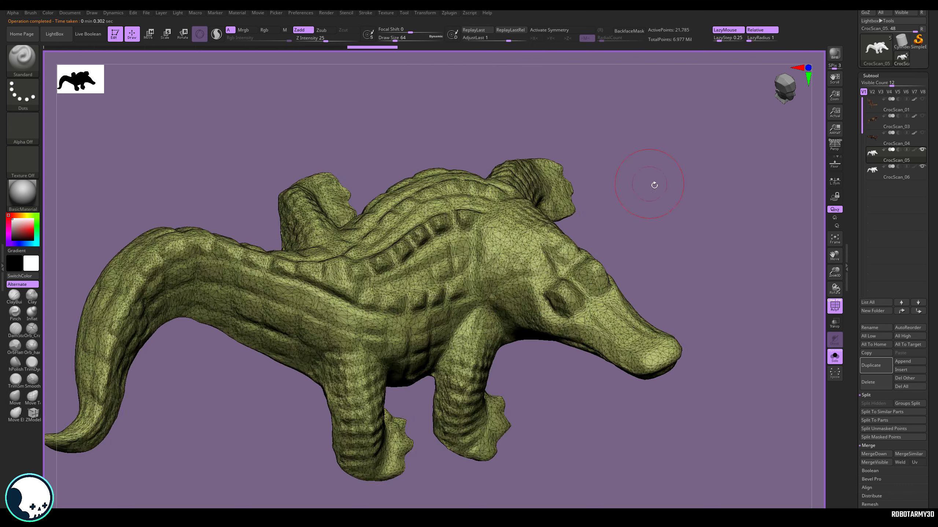
pyautogui.moveTo(654, 185)
pyautogui.mouseDown()
pyautogui.moveTo(668, 205)
pyautogui.moveTo(644, 179)
pyautogui.mouseUp()
# - Reduce the decimation percentage to a tiny fraction and decimate CrocScan_05 into a very coarse triangulated mesh
pyautogui.click(449, 12)
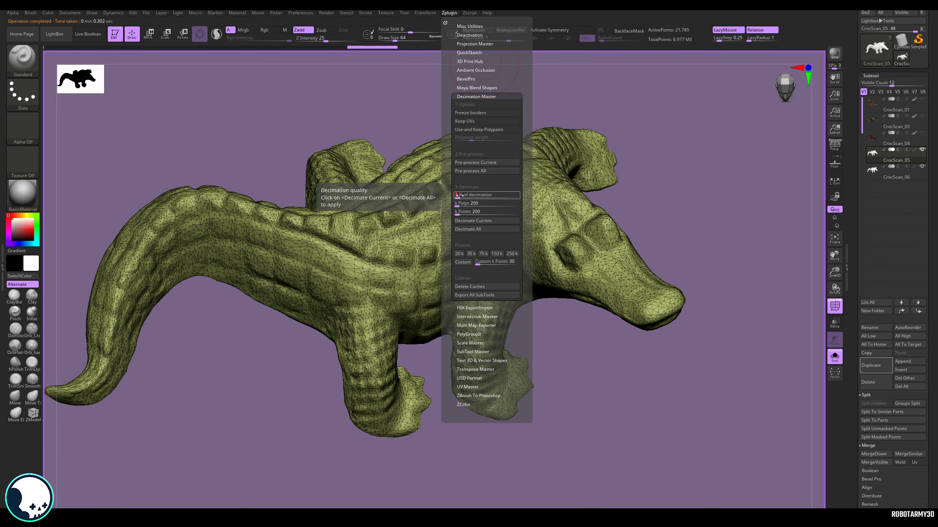
pyautogui.press('Return')
pyautogui.click(473, 220)
pyautogui.moveTo(640, 185); pyautogui.dragTo(769, 250)
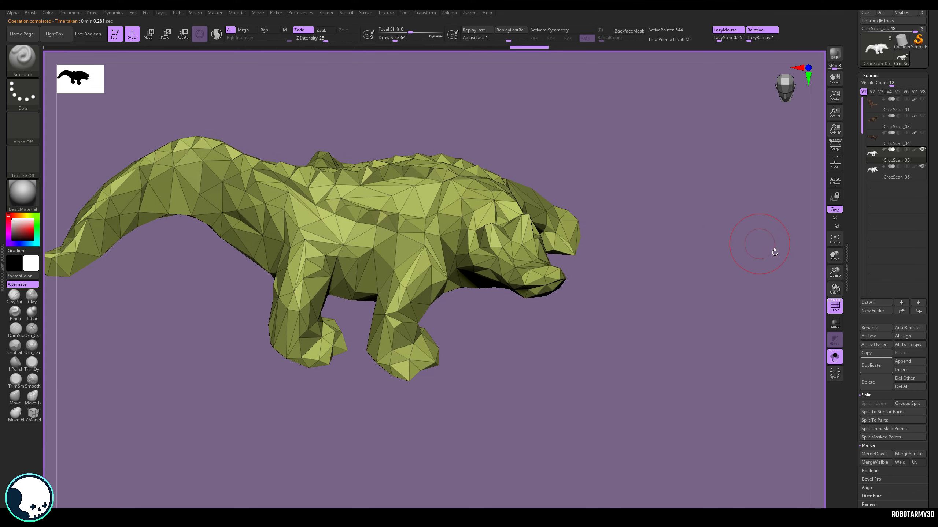
# - Compare the ZRemeshed CrocScan_06 with the decimated CrocScan_05, examining how each topology describes the back, head and underside
pyautogui.click(897, 174)
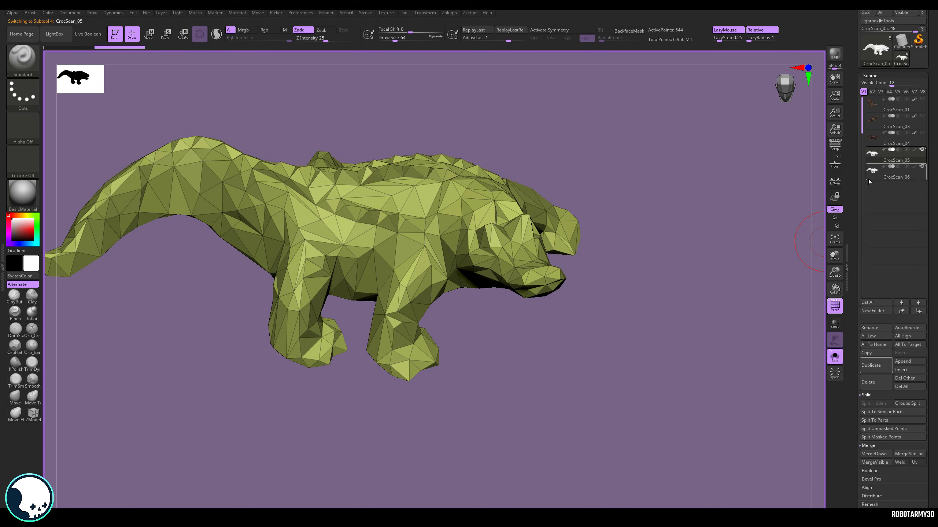
pyautogui.moveTo(442, 345); pyautogui.dragTo(453, 429)
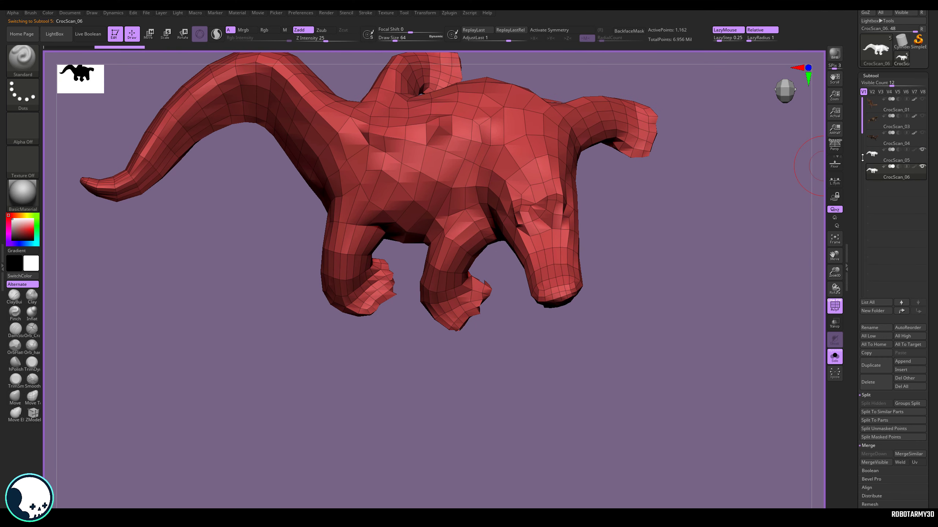
pyautogui.keyDown('alt'); pyautogui.moveTo(684, 123); pyautogui.dragTo(722, 177); pyautogui.keyUp('alt')
pyautogui.click(874, 157)
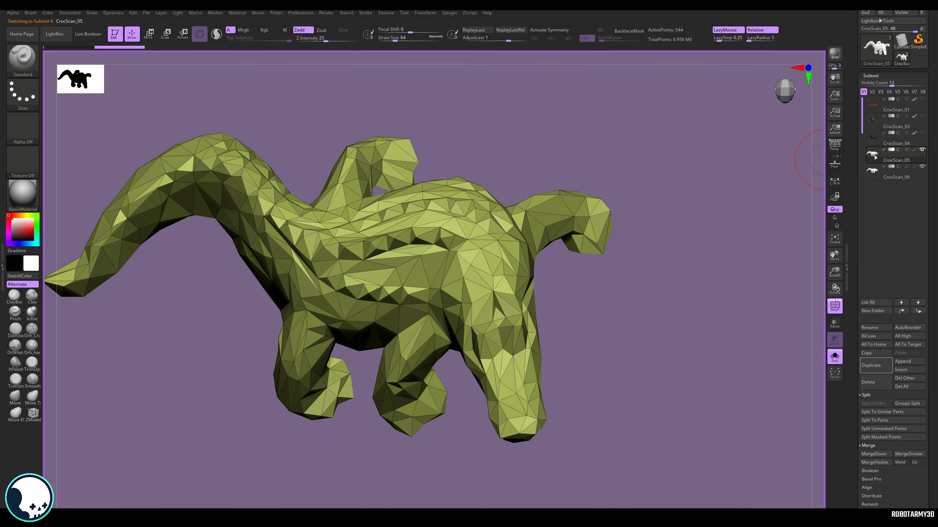
pyautogui.click(874, 171)
pyautogui.click(873, 158)
pyautogui.click(874, 170)
pyautogui.click(873, 152)
pyautogui.moveTo(690, 262); pyautogui.dragTo(629, 234)
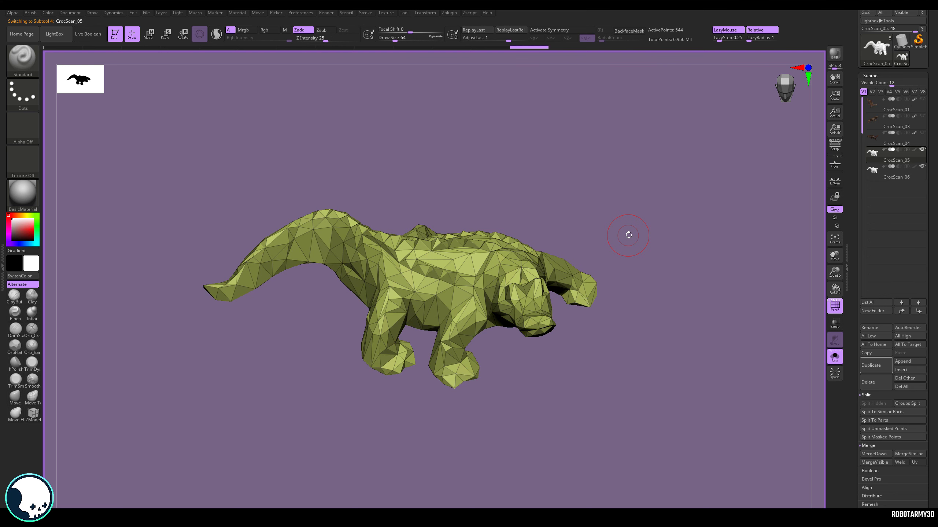
pyautogui.moveTo(628, 235)
pyautogui.mouseDown()
pyautogui.moveTo(634, 219)
pyautogui.moveTo(626, 288)
pyautogui.moveTo(685, 421)
pyautogui.moveTo(731, 335)
pyautogui.mouseUp()
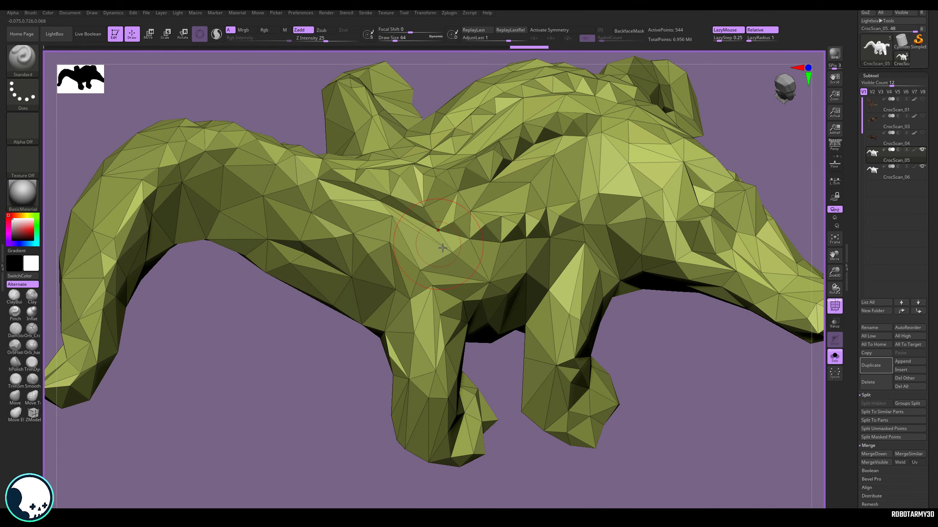
pyautogui.moveTo(275, 337)
pyautogui.mouseDown()
pyautogui.moveTo(287, 379)
pyautogui.moveTo(412, 274)
pyautogui.moveTo(322, 248)
pyautogui.moveTo(658, 454)
pyautogui.moveTo(662, 434)
pyautogui.moveTo(671, 442)
pyautogui.moveTo(664, 402)
pyautogui.moveTo(475, 359)
pyautogui.moveTo(525, 360)
pyautogui.moveTo(573, 296)
pyautogui.mouseUp()
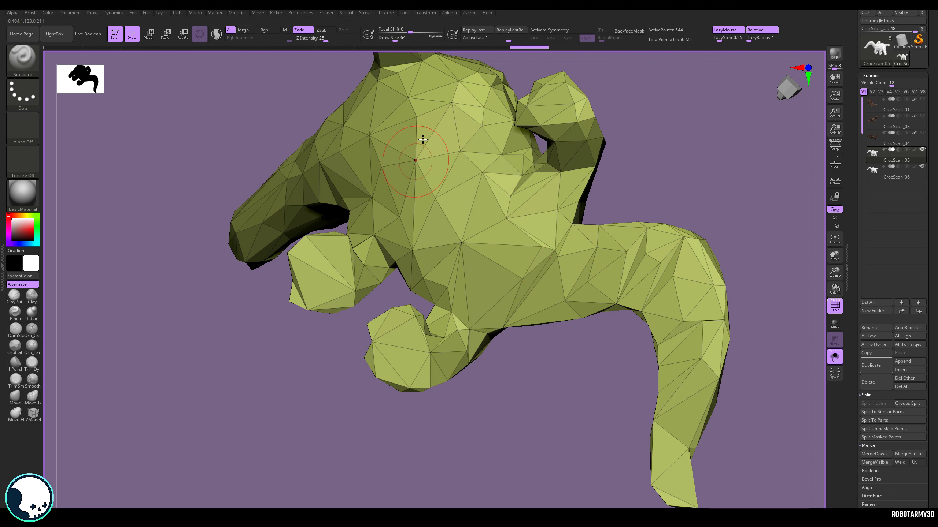
# - Compare the coarse decimated crocodile with the detailed CrocScan_03 subtool, shown without its polygon wireframe
pyautogui.keyDown('alt'); pyautogui.moveTo(619, 109); pyautogui.dragTo(764, 166); pyautogui.keyUp('alt')
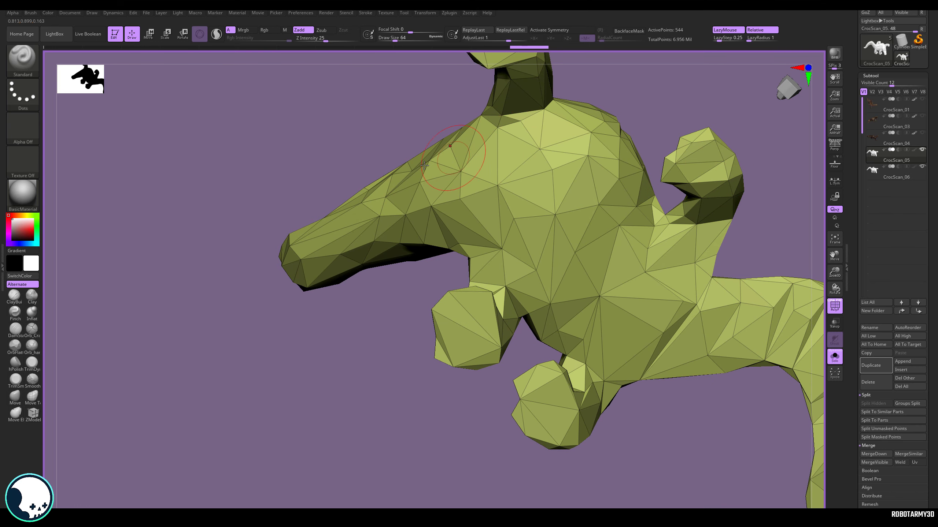
pyautogui.moveTo(771, 303); pyautogui.dragTo(529, 193)
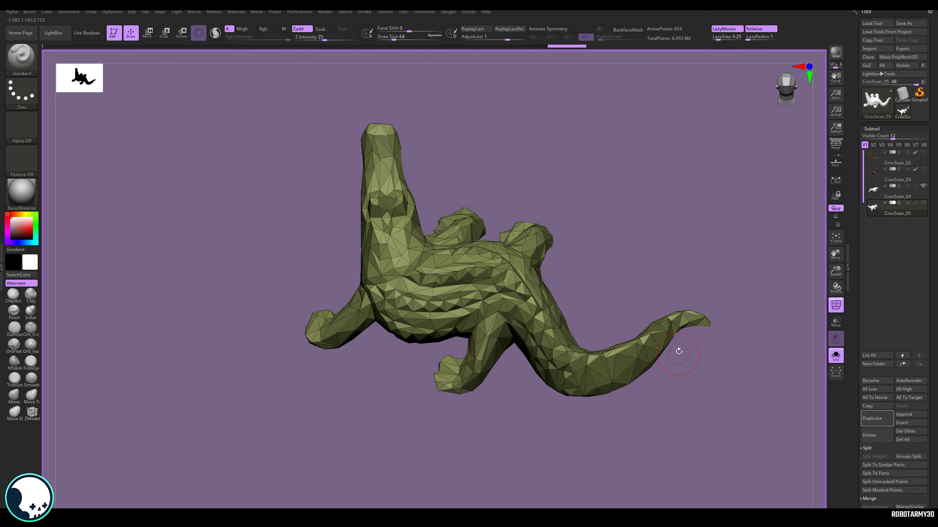
pyautogui.moveTo(679, 351); pyautogui.dragTo(669, 258)
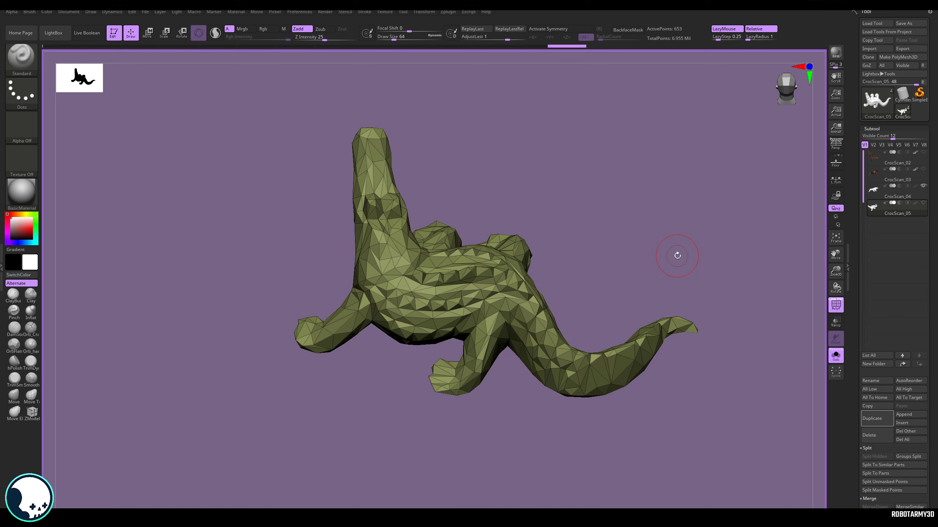
pyautogui.click(880, 175)
pyautogui.click(836, 305)
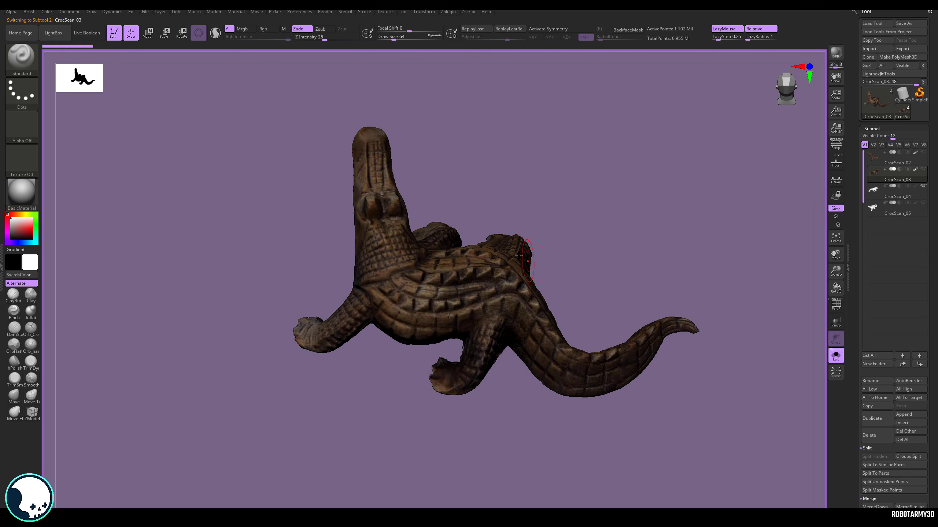
pyautogui.moveTo(670, 222); pyautogui.dragTo(720, 223)
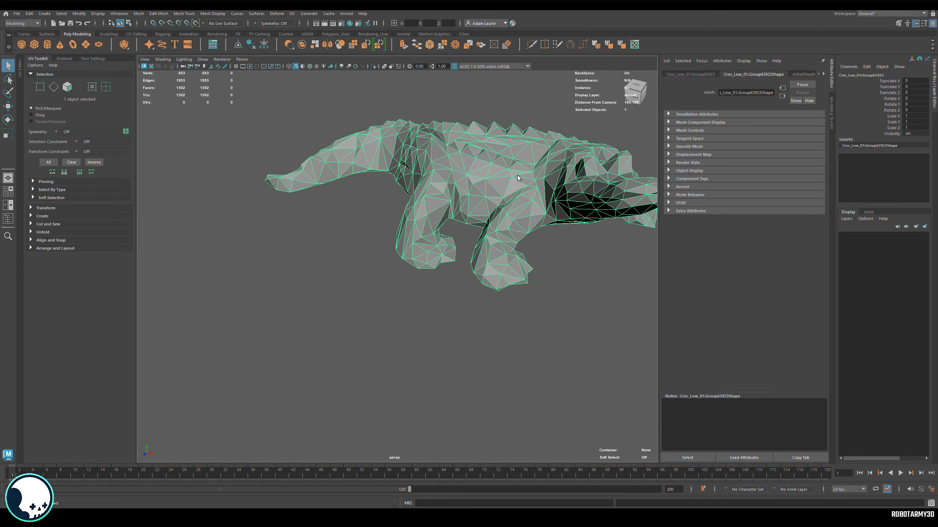
# - Switch to Maya and examine the Croc_Low_01 mesh, checking for thin sliver triangles around the top of the front leg
pyautogui.click(494, 130)
pyautogui.click(463, 196)
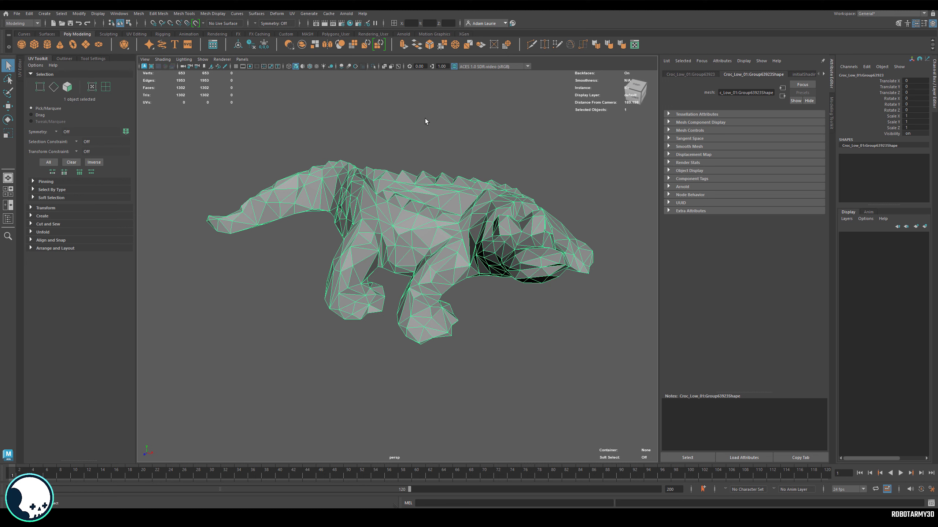
pyautogui.scroll(-2, 416, 185)
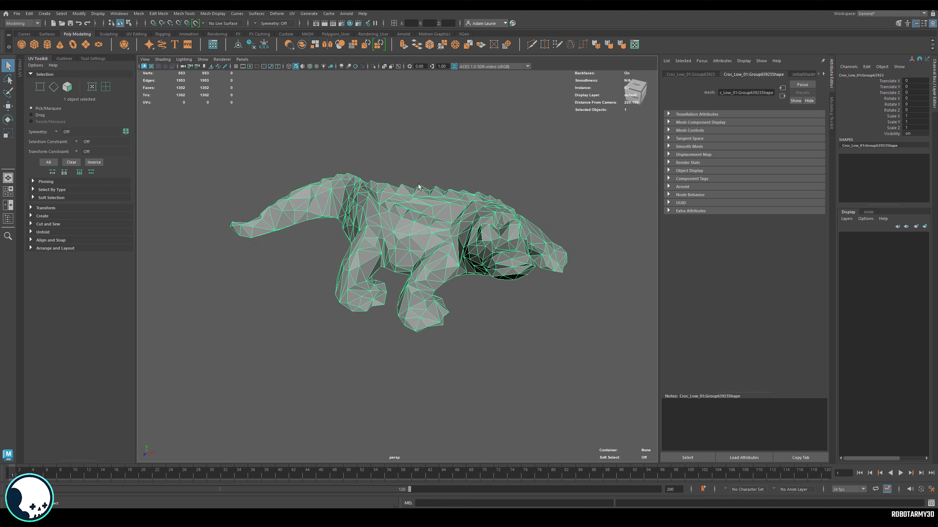
pyautogui.scroll(2, 500, 205)
pyautogui.keyDown('alt'); pyautogui.moveTo(464, 209); pyautogui.dragTo(433, 184); pyautogui.keyUp('alt')
pyautogui.keyDown('alt'); pyautogui.moveTo(517, 229); pyautogui.dragTo(506, 236); pyautogui.keyUp('alt')
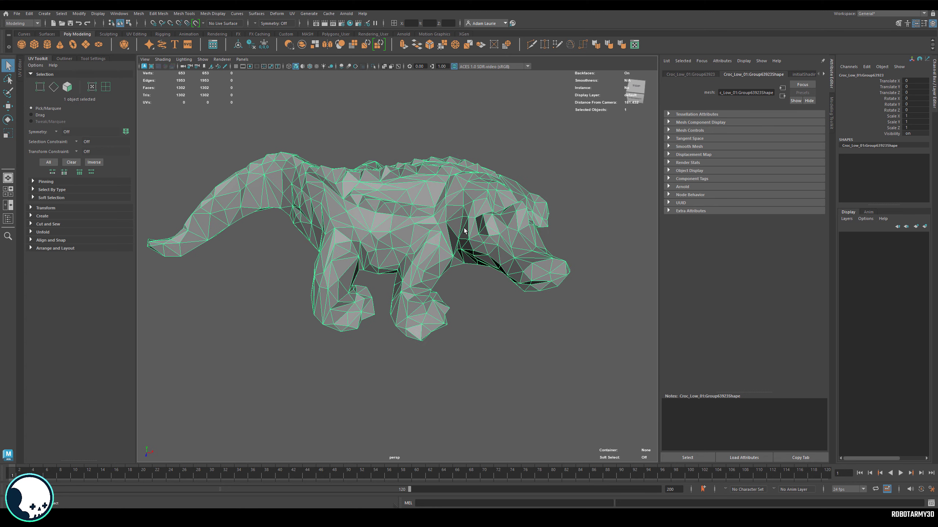
pyautogui.scroll(3, 488, 232)
pyautogui.scroll(3, 447, 231)
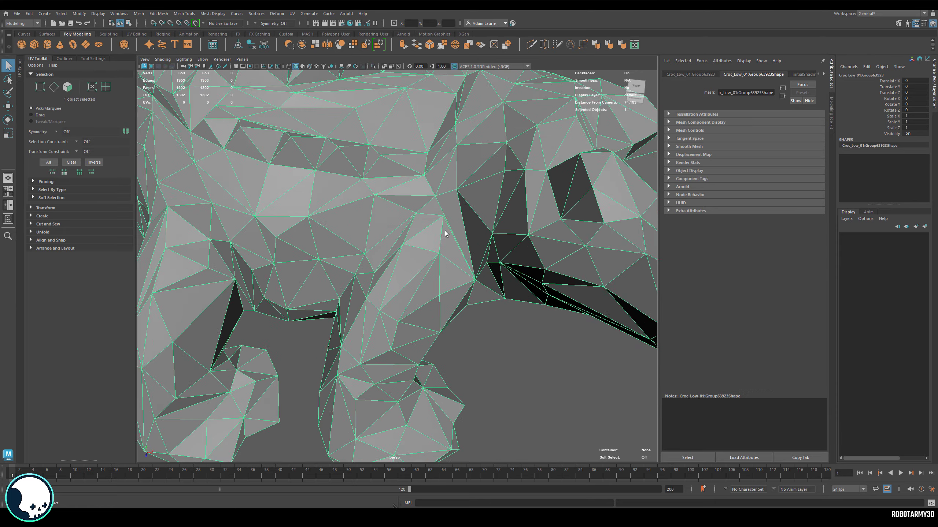
pyautogui.keyDown('alt'); pyautogui.moveTo(446, 230); pyautogui.dragTo(430, 251, button='middle'); pyautogui.keyUp('alt')
pyautogui.moveTo(430, 251)
pyautogui.keyDown('alt'); pyautogui.mouseDown()
pyautogui.moveTo(465, 240)
pyautogui.moveTo(428, 250)
pyautogui.mouseUp(); pyautogui.keyUp('alt')
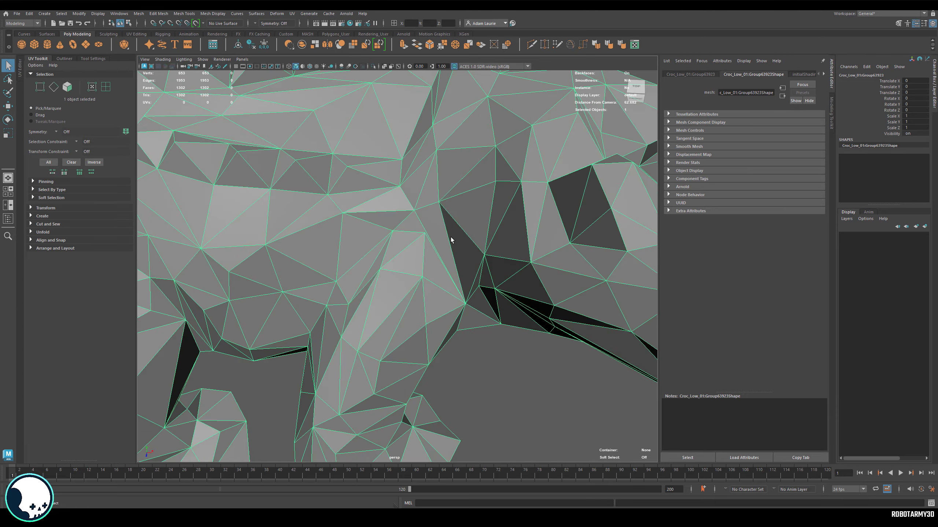
pyautogui.scroll(5, 453, 241)
pyautogui.keyDown('alt'); pyautogui.moveTo(494, 222); pyautogui.dragTo(529, 259); pyautogui.keyUp('alt')
pyautogui.keyDown('alt'); pyautogui.moveTo(528, 259); pyautogui.dragTo(570, 289, button='middle'); pyautogui.keyUp('alt')
pyautogui.scroll(-2, 412, 240)
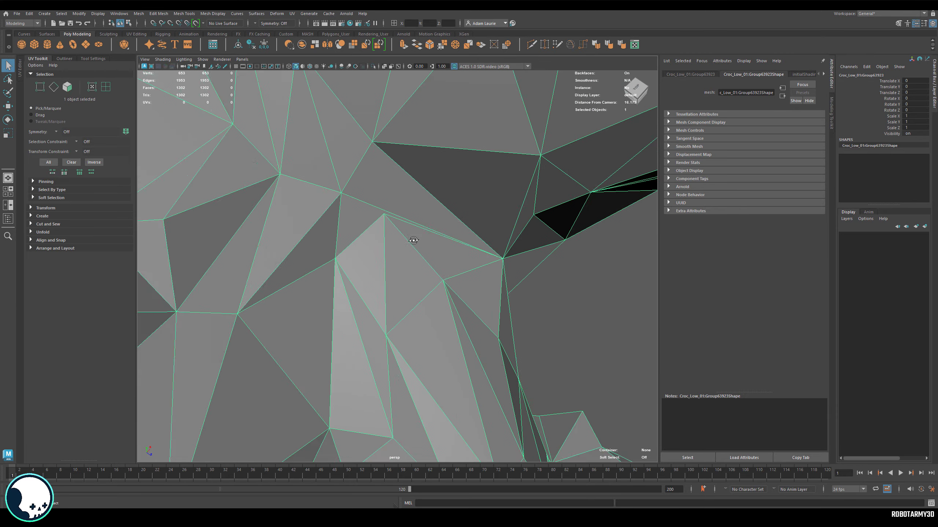
pyautogui.keyDown('alt'); pyautogui.moveTo(413, 240); pyautogui.dragTo(506, 251); pyautogui.keyUp('alt')
pyautogui.keyDown('alt'); pyautogui.moveTo(505, 251); pyautogui.dragTo(601, 241, button='middle'); pyautogui.keyUp('alt')
pyautogui.scroll(3, 530, 236)
pyautogui.keyDown('alt'); pyautogui.moveTo(530, 236); pyautogui.dragTo(532, 232); pyautogui.keyUp('alt')
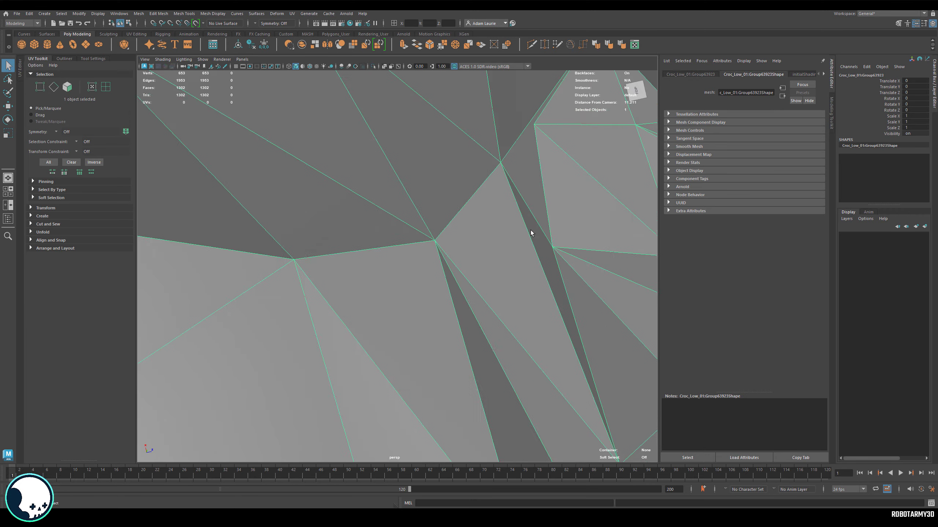
pyautogui.keyDown('alt'); pyautogui.moveTo(532, 232); pyautogui.dragTo(399, 287, button='middle'); pyautogui.keyUp('alt')
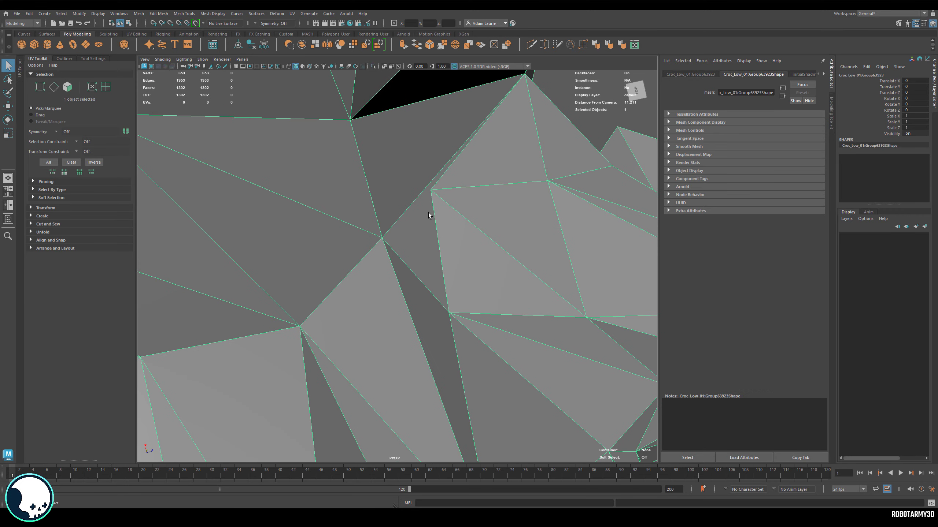
# - Collapse the sliver triangle near the top of the front leg by welding its corner vertex onto the neighbouring vertex with Target Weld
pyautogui.moveTo(421, 215); pyautogui.dragTo(420, 224, button='right')
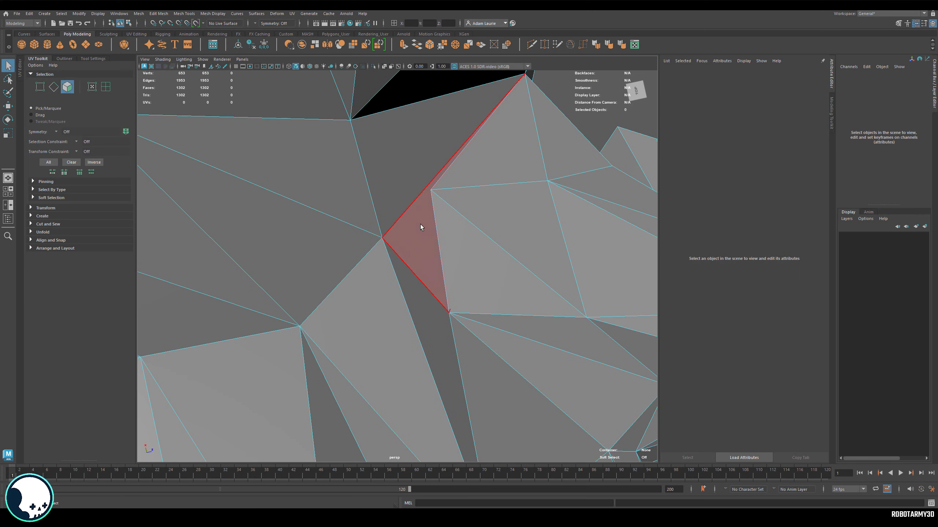
pyautogui.click(421, 224)
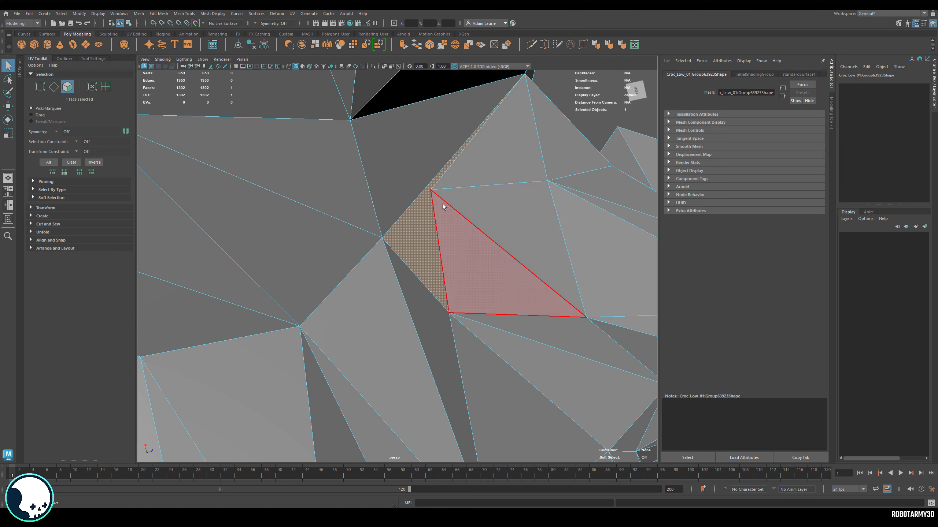
pyautogui.moveTo(495, 153); pyautogui.dragTo(476, 156, button='right')
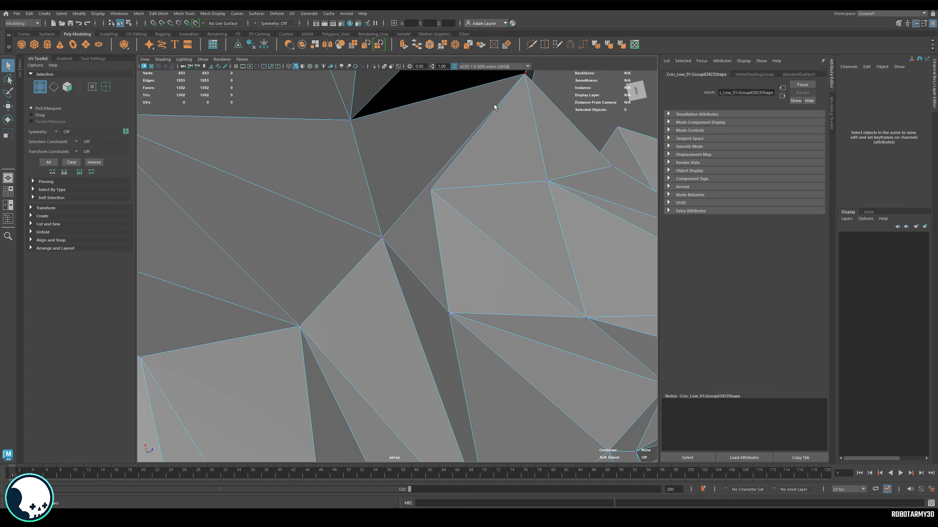
pyautogui.scroll(-2, 450, 205)
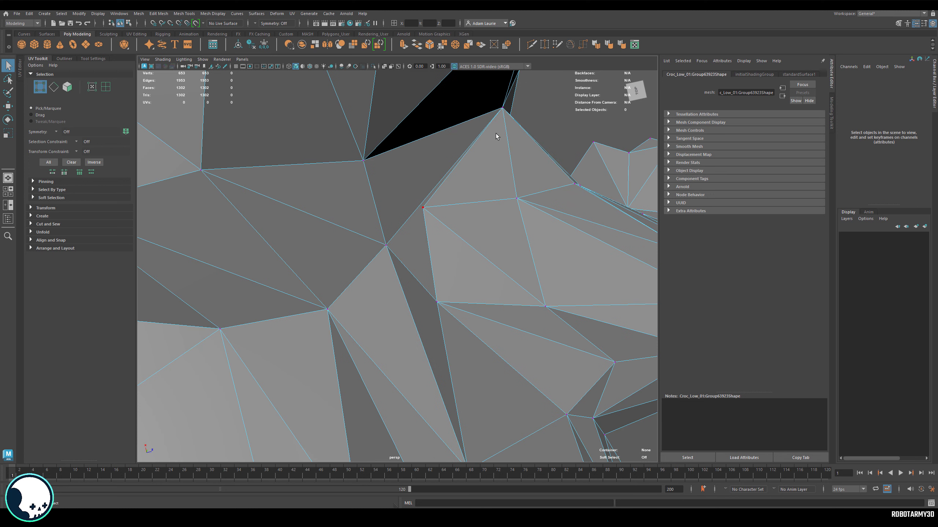
pyautogui.click(544, 46)
pyautogui.moveTo(484, 195); pyautogui.dragTo(453, 195, button='right')
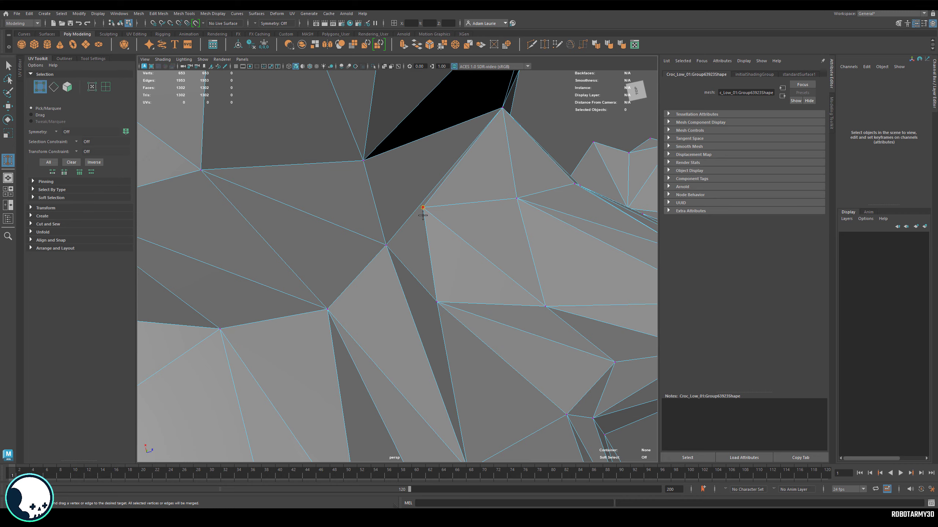
pyautogui.moveTo(390, 251); pyautogui.dragTo(388, 249)
pyautogui.scroll(-3, 395, 249)
pyautogui.keyDown('alt'); pyautogui.moveTo(474, 285); pyautogui.dragTo(389, 248); pyautogui.keyUp('alt')
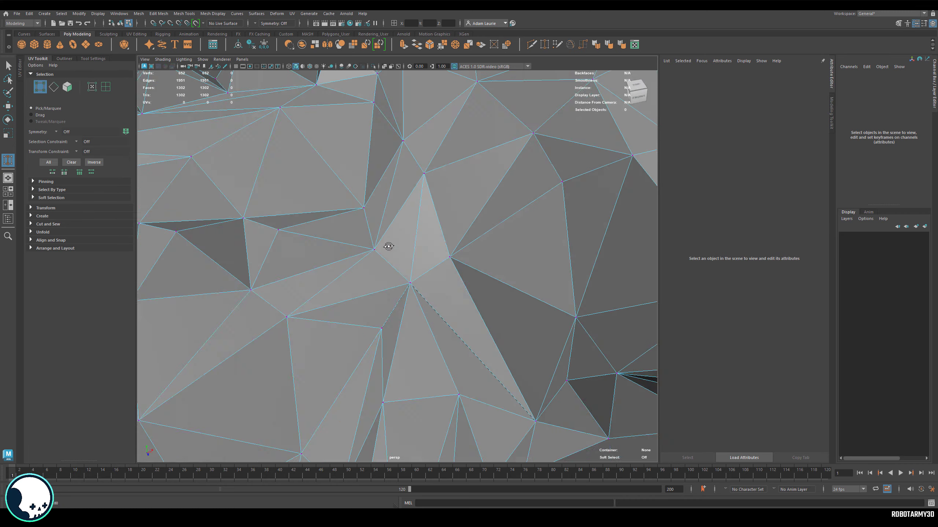
# - Examine the triangulated topology around the tail base and hind leg for unneeded vertices and edges
pyautogui.scroll(-5, 393, 268)
pyautogui.scroll(-5, 398, 286)
pyautogui.keyDown('alt'); pyautogui.moveTo(397, 286); pyautogui.dragTo(364, 293); pyautogui.keyUp('alt')
pyautogui.keyDown('alt'); pyautogui.moveTo(461, 295); pyautogui.dragTo(497, 255, button='middle'); pyautogui.keyUp('alt')
pyautogui.scroll(5, 497, 253)
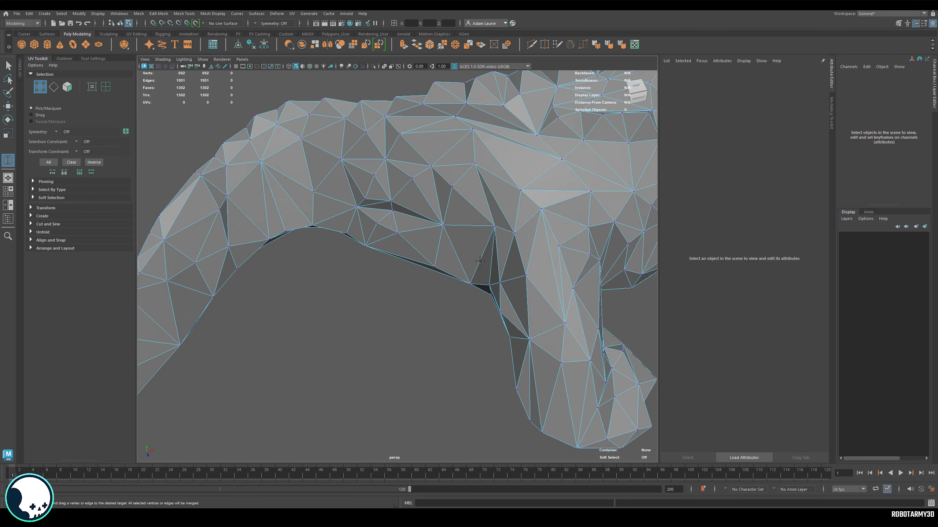
pyautogui.keyDown('alt'); pyautogui.moveTo(497, 254); pyautogui.dragTo(443, 278); pyautogui.keyUp('alt')
pyautogui.scroll(3, 396, 241)
pyautogui.scroll(-4, 448, 260)
pyautogui.scroll(-4, 441, 287)
pyautogui.scroll(4, 443, 263)
pyautogui.keyDown('alt'); pyautogui.moveTo(443, 279); pyautogui.dragTo(416, 218); pyautogui.keyUp('alt')
# - Delete redundant edges on the crocodile's body to reduce its triangle count
pyautogui.press('w')
pyautogui.click(427, 197)
pyautogui.hotkey('ctrl', 'Delete')
pyautogui.click(416, 218)
pyautogui.hotkey('ctrl', 'Delete')
pyautogui.click(356, 203)
pyautogui.keyDown('alt'); pyautogui.moveTo(356, 204); pyautogui.dragTo(391, 238); pyautogui.keyUp('alt')
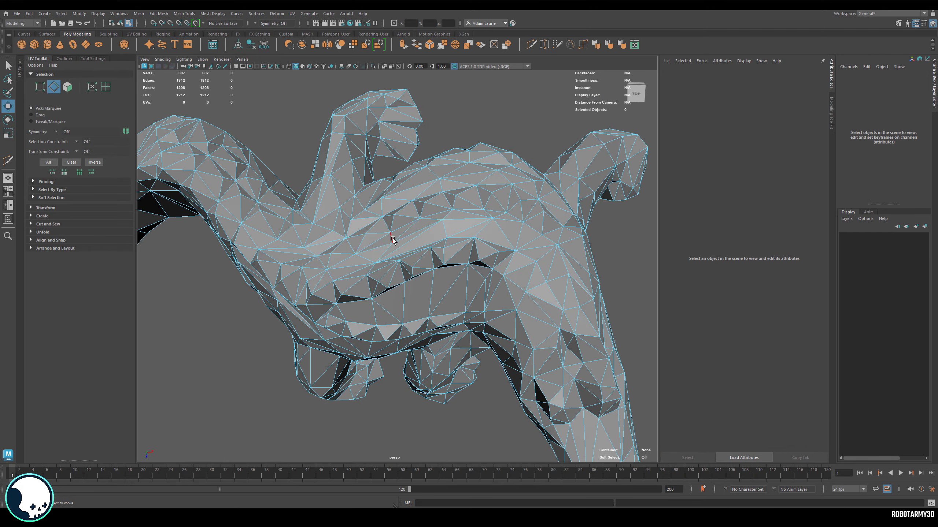
# - Delete the superfluous edges in the flat strips between the scale ridges along the back
pyautogui.press('q')
pyautogui.hotkey('ctrl', 'Delete')
pyautogui.click(409, 242)
pyautogui.keyDown('shift'); pyautogui.click(439, 240); pyautogui.keyUp('shift')
pyautogui.hotkey('ctrl', 'Delete')
pyautogui.keyDown('alt'); pyautogui.moveTo(449, 234); pyautogui.dragTo(375, 281); pyautogui.keyUp('alt')
pyautogui.press('q')
pyautogui.click(404, 241)
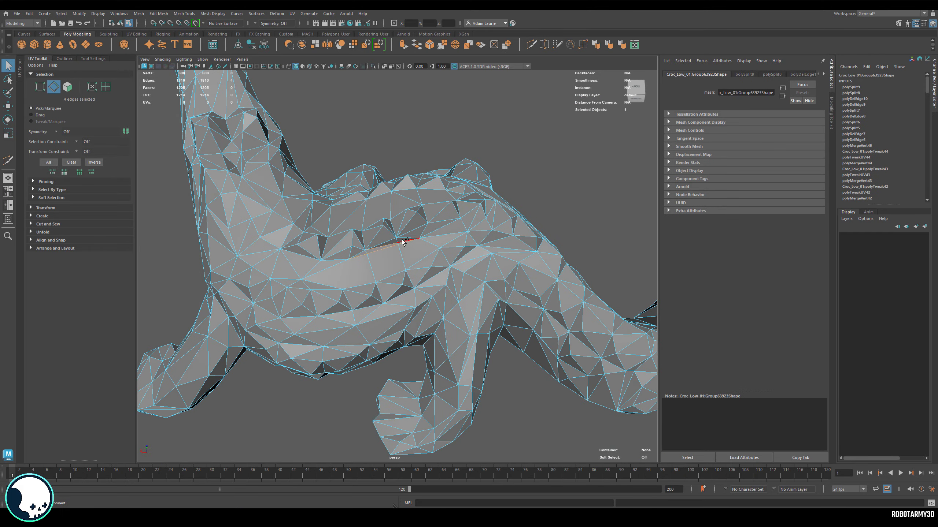
pyautogui.hotkey('ctrl', 'Delete')
# - Delete unneeded edges around the side of the neck and shoulder, cutting a replacement edge there with Multi-Cut
pyautogui.keyDown('alt'); pyautogui.moveTo(404, 240); pyautogui.dragTo(391, 210); pyautogui.keyUp('alt')
pyautogui.click(378, 208)
pyautogui.hotkey('ctrl', 'Delete')
pyautogui.click(366, 189)
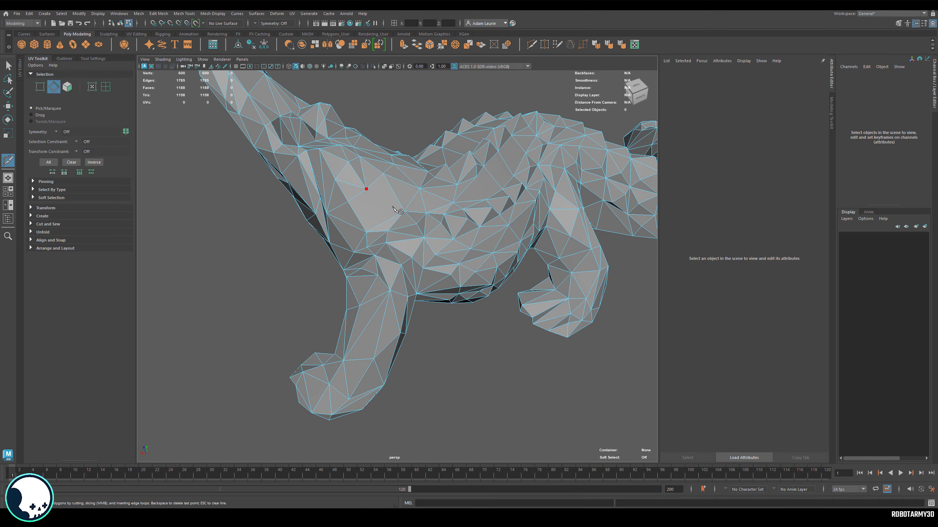
pyautogui.click(387, 231)
pyautogui.press('q')
pyautogui.hotkey('ctrl', 'Delete')
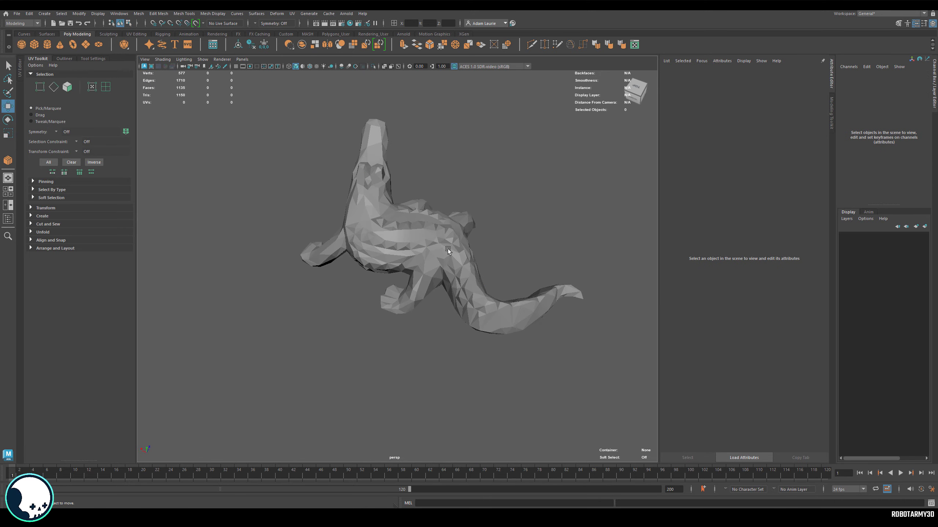
# - Review the cleaned low-poly crocodile from above, the side and underneath, checking its silhouette and edge flow
pyautogui.click(448, 250)
pyautogui.keyDown('alt'); pyautogui.moveTo(448, 251); pyautogui.dragTo(382, 229); pyautogui.keyUp('alt')
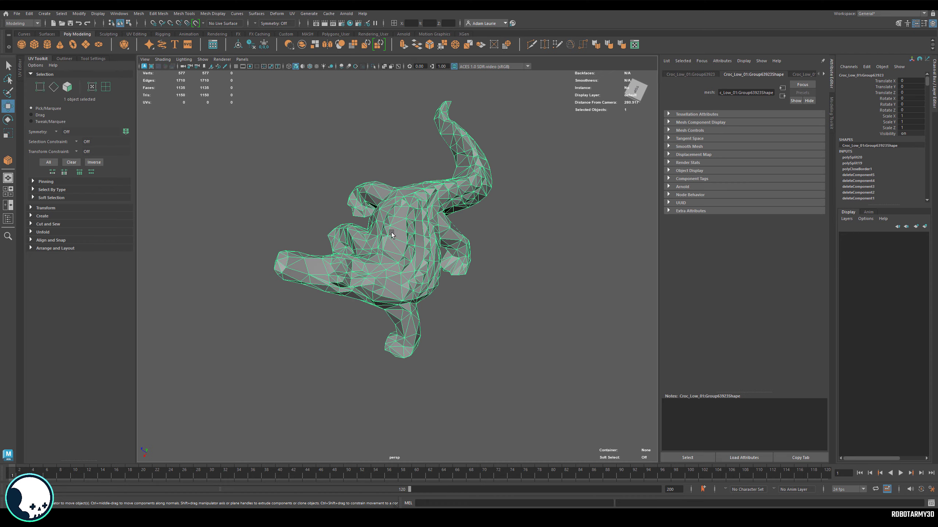
pyautogui.keyDown('alt'); pyautogui.moveTo(392, 234); pyautogui.dragTo(539, 224, button='right'); pyautogui.keyUp('alt')
pyautogui.keyDown('alt'); pyautogui.moveTo(539, 224); pyautogui.dragTo(482, 205); pyautogui.keyUp('alt')
pyautogui.keyDown('alt'); pyautogui.moveTo(458, 265); pyautogui.dragTo(214, 109, button='right'); pyautogui.keyUp('alt')
pyautogui.keyDown('alt'); pyautogui.moveTo(466, 233); pyautogui.dragTo(496, 248, button='right'); pyautogui.keyUp('alt')
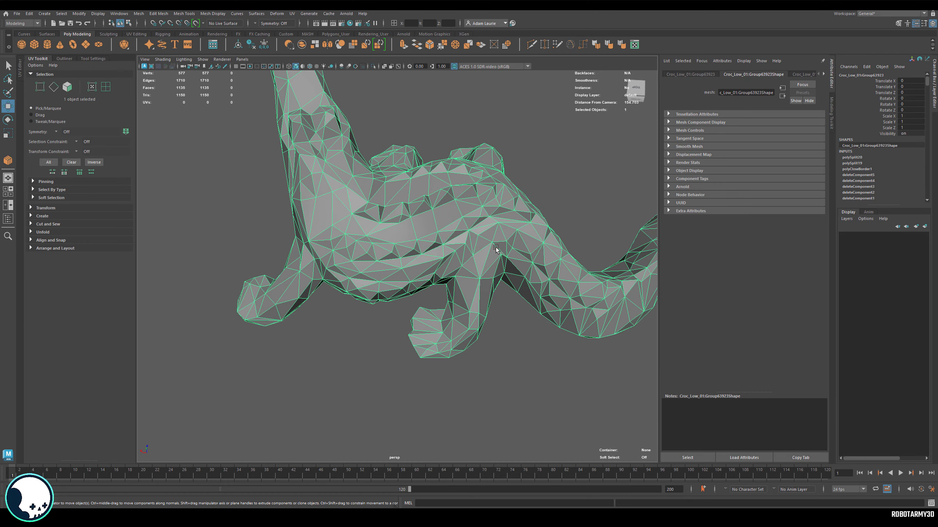
pyautogui.keyDown('alt'); pyautogui.moveTo(496, 247); pyautogui.dragTo(329, 239); pyautogui.keyUp('alt')
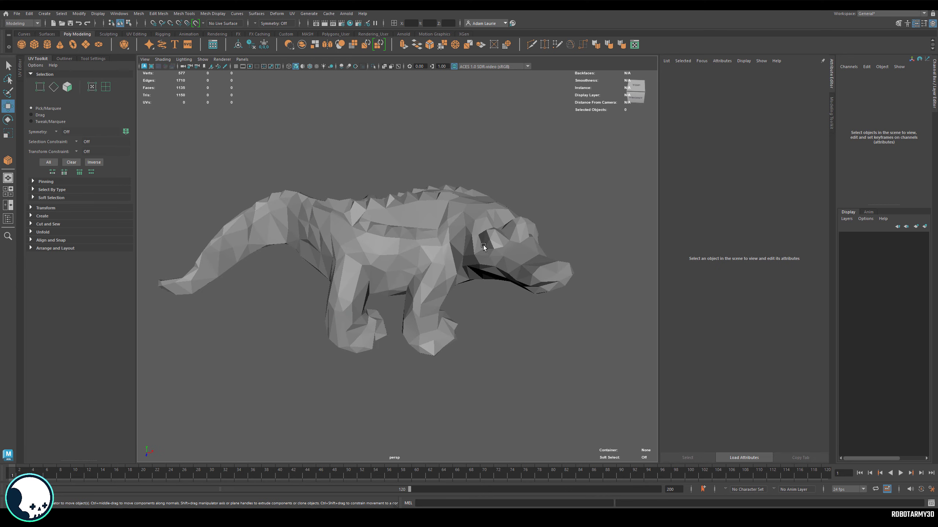
pyautogui.click(485, 245)
pyautogui.keyDown('alt'); pyautogui.moveTo(484, 245); pyautogui.dragTo(477, 246); pyautogui.keyUp('alt')
pyautogui.moveTo(449, 270)
pyautogui.keyDown('alt'); pyautogui.mouseDown()
pyautogui.moveTo(484, 259)
pyautogui.moveTo(460, 263)
pyautogui.mouseUp(); pyautogui.keyUp('alt')
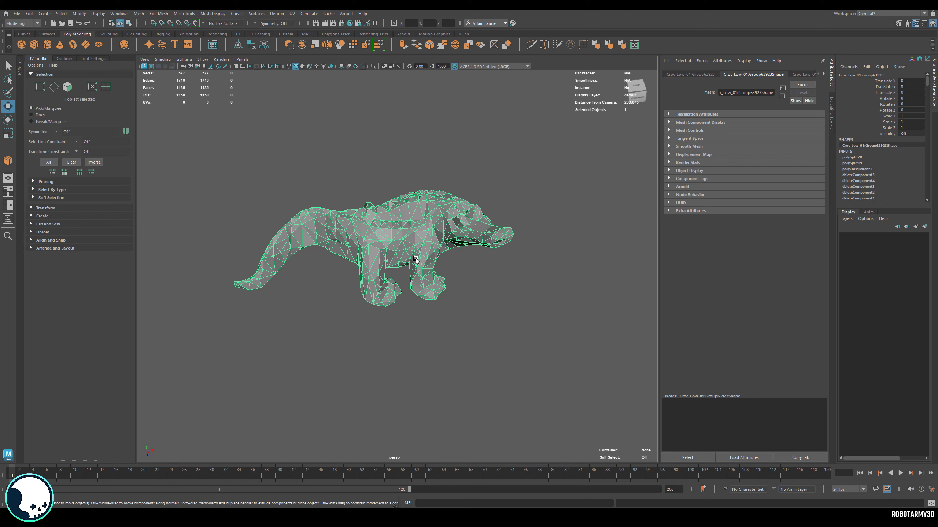
pyautogui.keyDown('alt'); pyautogui.moveTo(413, 263); pyautogui.dragTo(448, 226); pyautogui.keyUp('alt')
pyautogui.keyDown('alt'); pyautogui.moveTo(448, 226); pyautogui.dragTo(502, 181, button='middle'); pyautogui.keyUp('alt')
pyautogui.scroll(4, 508, 218)
pyautogui.keyDown('alt'); pyautogui.moveTo(509, 226); pyautogui.dragTo(424, 274, button='middle'); pyautogui.keyUp('alt')
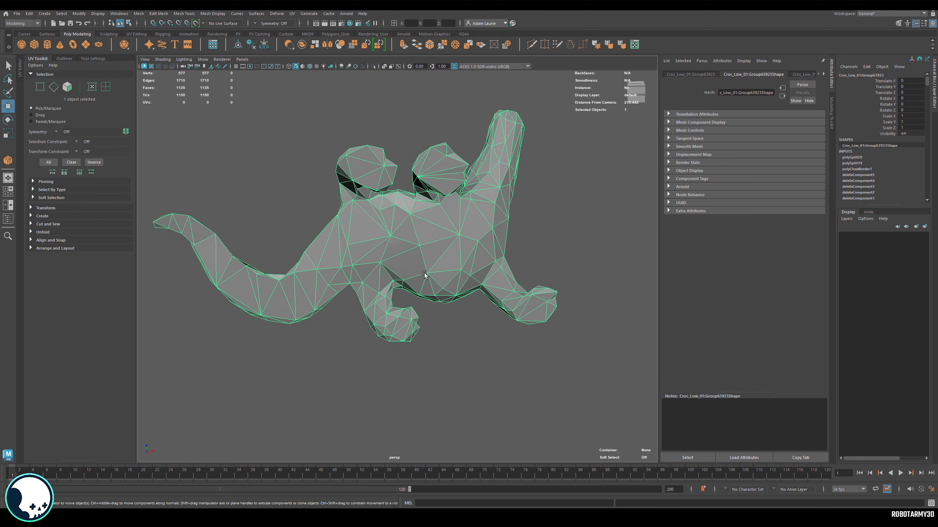
pyautogui.moveTo(461, 320)
pyautogui.keyDown('alt'); pyautogui.mouseDown()
pyautogui.moveTo(521, 328)
pyautogui.moveTo(428, 328)
pyautogui.moveTo(555, 295)
pyautogui.moveTo(517, 260)
pyautogui.moveTo(463, 294)
pyautogui.moveTo(516, 314)
pyautogui.moveTo(538, 289)
pyautogui.moveTo(511, 267)
pyautogui.mouseUp(); pyautogui.keyUp('alt')
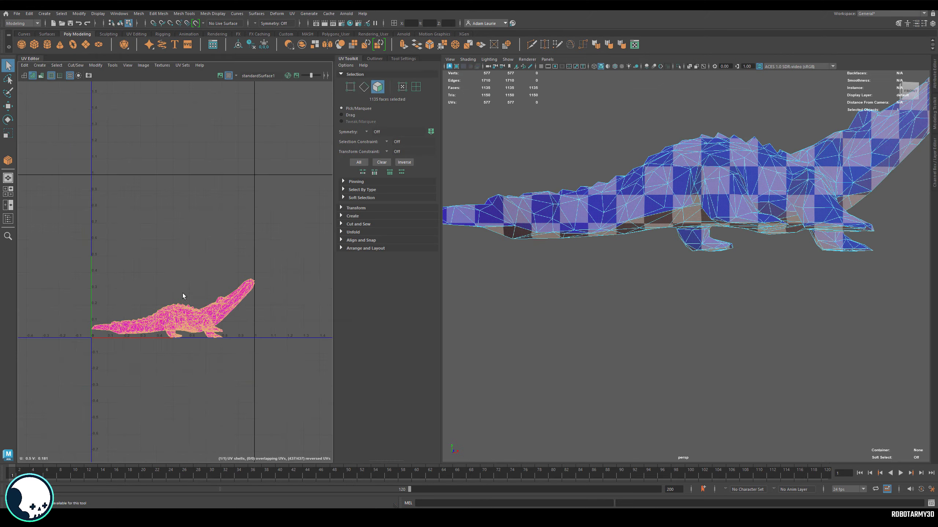
# - Select the edge path separating the belly from the back around the tail, flanks and legs, and cut the UVs along it
pyautogui.keyDown('shift'); pyautogui.click(534, 241); pyautogui.keyUp('shift')
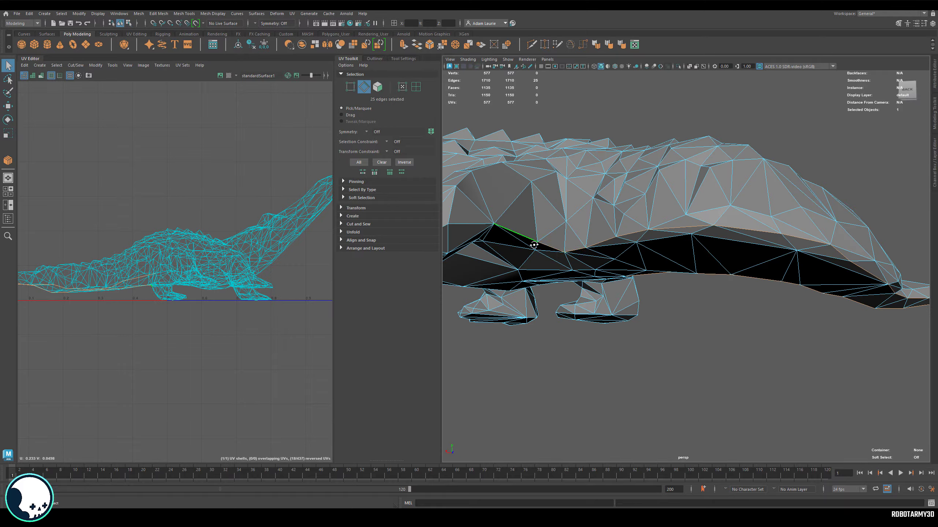
pyautogui.moveTo(533, 242)
pyautogui.keyDown('alt'); pyautogui.mouseDown()
pyautogui.moveTo(532, 178)
pyautogui.moveTo(663, 178)
pyautogui.moveTo(794, 239)
pyautogui.moveTo(779, 195)
pyautogui.moveTo(657, 229)
pyautogui.moveTo(716, 258)
pyautogui.mouseUp(); pyautogui.keyUp('alt')
pyautogui.keyDown('shift'); pyautogui.click(794, 238); pyautogui.keyUp('shift')
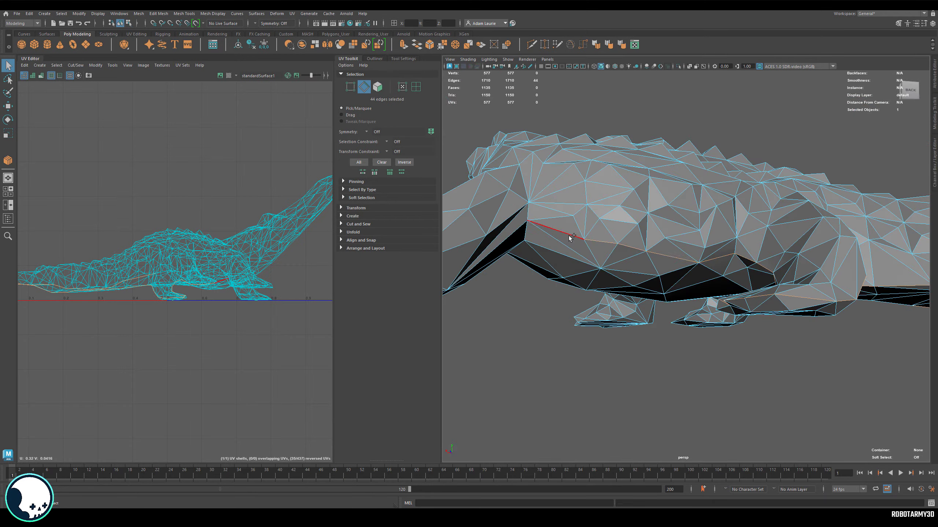
pyautogui.keyDown('shift'); pyautogui.click(569, 236); pyautogui.keyUp('shift')
pyautogui.keyDown('alt'); pyautogui.moveTo(569, 236); pyautogui.dragTo(694, 220); pyautogui.keyUp('alt')
pyautogui.keyDown('alt'); pyautogui.moveTo(603, 252); pyautogui.dragTo(650, 236); pyautogui.keyUp('alt')
pyautogui.keyDown('shift'); pyautogui.click(607, 213); pyautogui.keyUp('shift')
pyautogui.keyDown('shift'); pyautogui.click(722, 253); pyautogui.keyUp('shift')
pyautogui.keyDown('shift'); pyautogui.click(596, 211); pyautogui.keyUp('shift')
pyautogui.keyDown('shift'); pyautogui.moveTo(265, 211); pyautogui.dragTo(239, 221, button='right'); pyautogui.keyUp('shift')
# - Move the back's UV shell clear of the belly shell and select the belly shell
pyautogui.moveTo(167, 238); pyautogui.dragTo(138, 145)
pyautogui.click(225, 263)
pyautogui.keyDown('alt'); pyautogui.moveTo(550, 284); pyautogui.dragTo(623, 258); pyautogui.keyUp('alt')
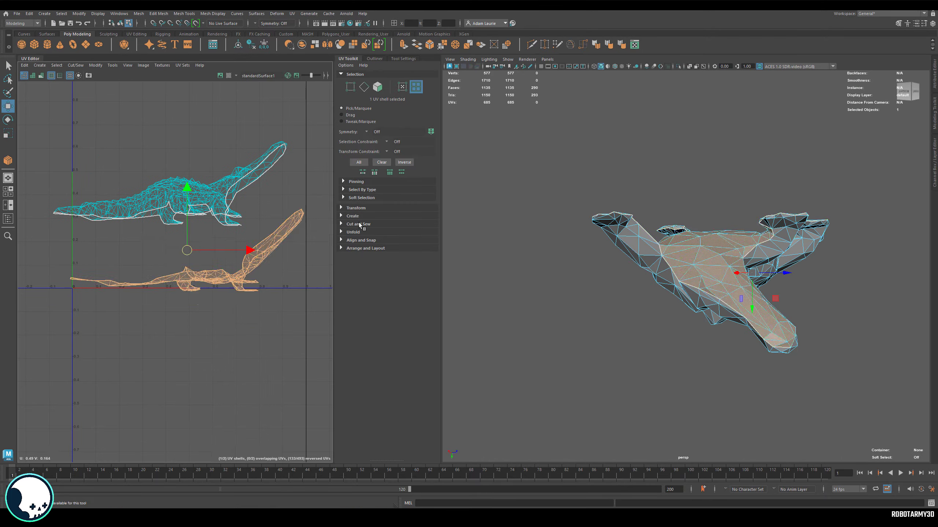
# - Unfold the belly UV shell and the back UV shell
pyautogui.click(354, 232)
pyautogui.click(353, 251)
pyautogui.click(207, 198)
pyautogui.click(350, 254)
# - Lay out the two unfolded shells inside the UV tile using the Layout options
pyautogui.click(366, 295)
pyautogui.keyDown('shift'); pyautogui.click(354, 387); pyautogui.keyUp('shift')
pyautogui.click(534, 238)
pyautogui.click(496, 346)
# - Display the checker map on the crocodile, return to object selection and inspect the UVs for stretching around the legs and body
pyautogui.click(229, 75)
pyautogui.click(252, 112)
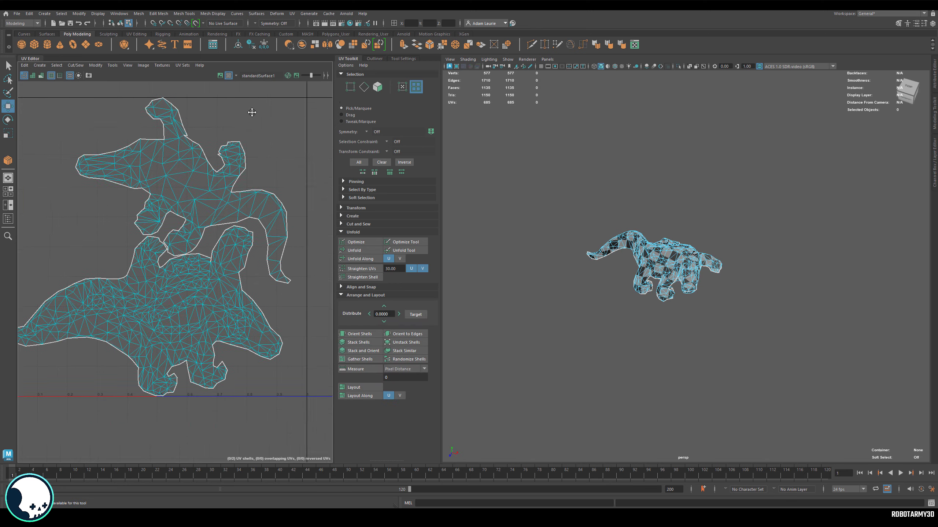
pyautogui.keyDown('alt'); pyautogui.moveTo(252, 112); pyautogui.dragTo(264, 172, button='middle'); pyautogui.keyUp('alt')
pyautogui.moveTo(665, 262); pyautogui.dragTo(691, 240, button='right')
pyautogui.scroll(5, 665, 258)
pyautogui.keyDown('alt'); pyautogui.moveTo(664, 259); pyautogui.dragTo(698, 216); pyautogui.keyUp('alt')
pyautogui.keyDown('alt'); pyautogui.moveTo(659, 160); pyautogui.dragTo(652, 169); pyautogui.keyUp('alt')
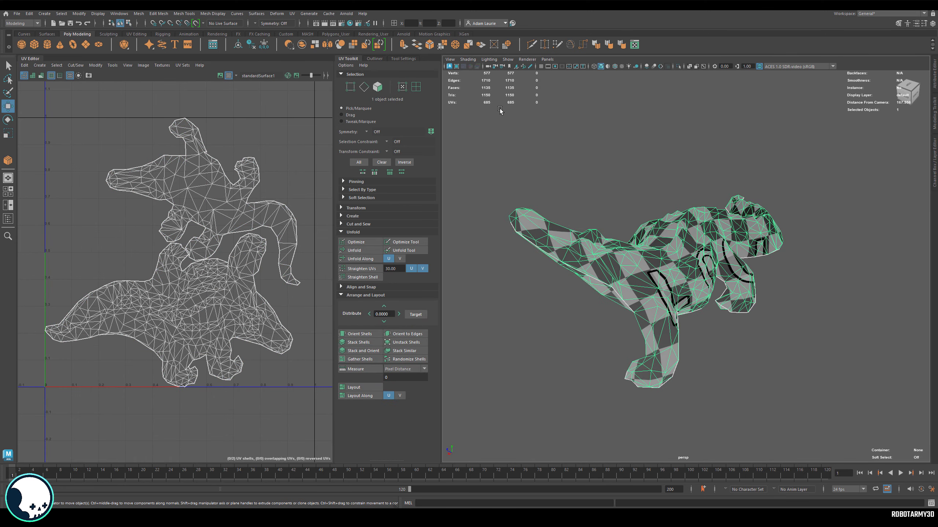
# - Hide the checker map on the crocodile, soften all its edges and check the smoothed shading with nothing selected
pyautogui.click(229, 75)
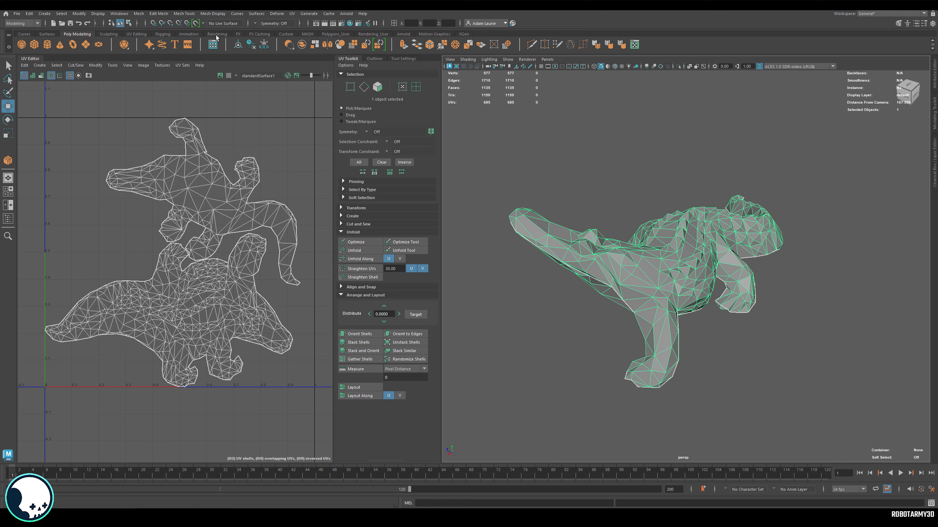
pyautogui.click(213, 14)
pyautogui.click(225, 78)
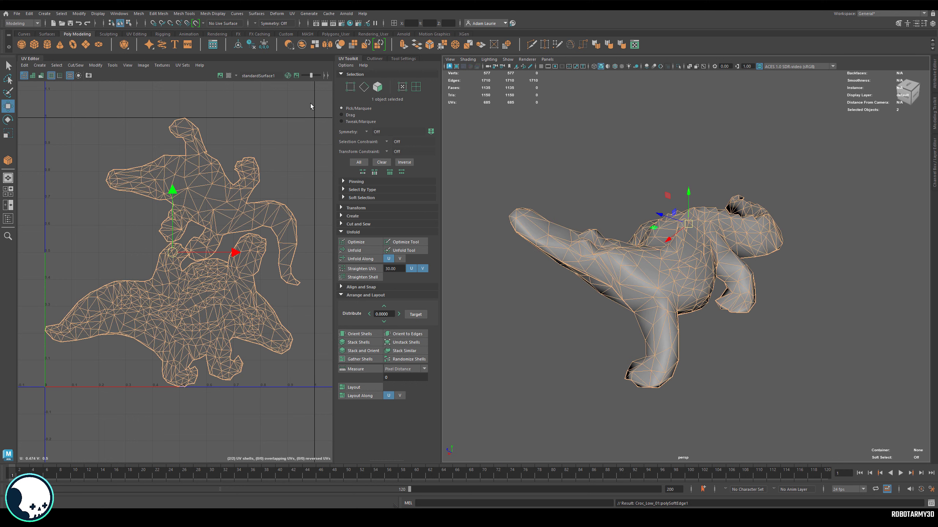
pyautogui.moveTo(654, 246); pyautogui.dragTo(671, 235, button='right')
pyautogui.click(610, 233)
pyautogui.keyDown('alt'); pyautogui.moveTo(827, 251); pyautogui.dragTo(772, 238); pyautogui.keyUp('alt')
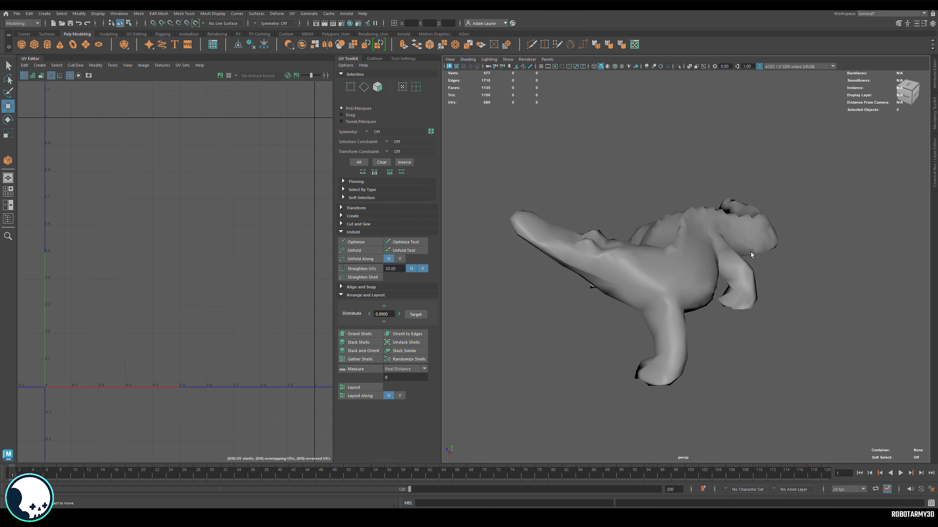
pyautogui.keyDown('alt'); pyautogui.moveTo(696, 278); pyautogui.dragTo(691, 254); pyautogui.keyUp('alt')
# - Export the selected crocodile mesh as Croc_Low_01.obj in the Exp folder, over the existing file
pyautogui.click(692, 254)
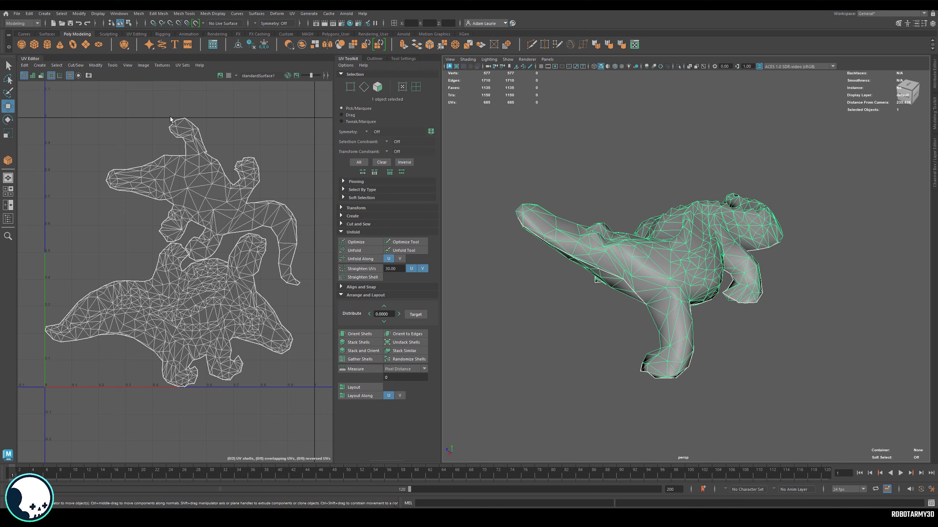
pyautogui.click(17, 13)
pyautogui.click(33, 100)
pyautogui.click(890, 428)
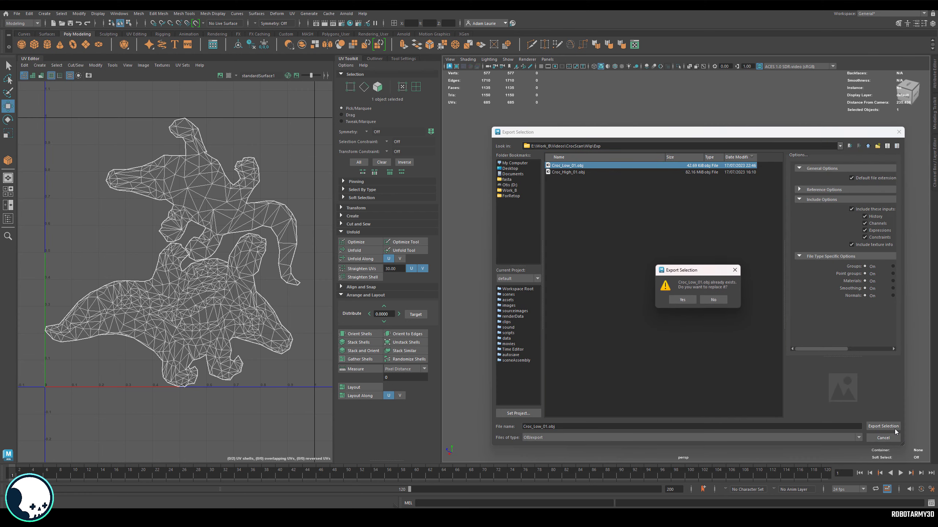
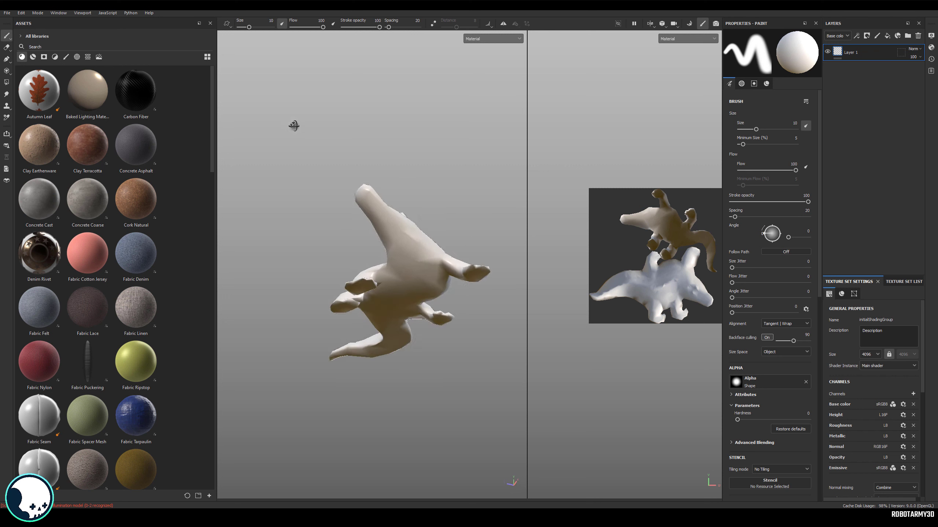
# - Switch to Substance 3D Painter and open mesh map baking for the imported crocodile's texture set
pyautogui.keyDown('alt'); pyautogui.moveTo(352, 259); pyautogui.dragTo(465, 290, button='right'); pyautogui.keyUp('alt')
pyautogui.keyDown('alt'); pyautogui.moveTo(466, 290); pyautogui.dragTo(458, 238, button='middle'); pyautogui.keyUp('alt')
pyautogui.keyDown('alt'); pyautogui.moveTo(458, 238); pyautogui.dragTo(416, 259); pyautogui.keyUp('alt')
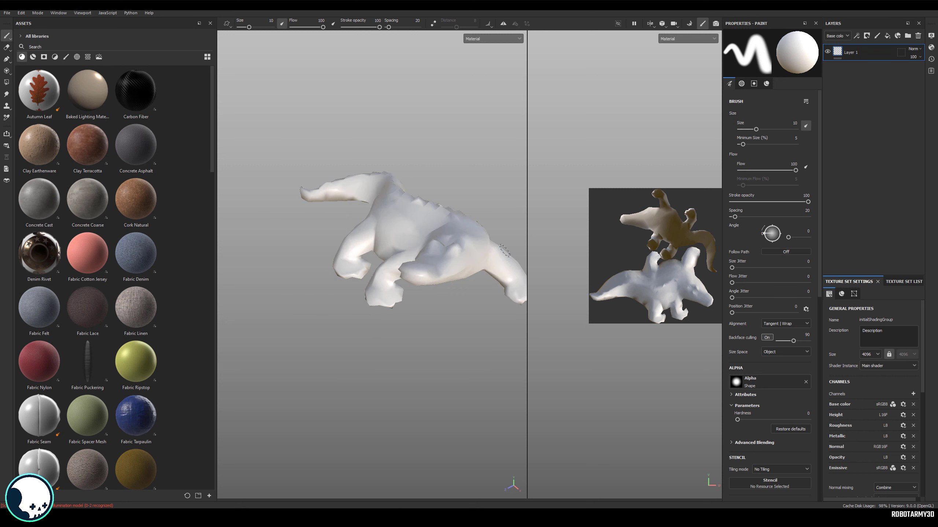
pyautogui.keyDown('alt'); pyautogui.moveTo(610, 259); pyautogui.dragTo(679, 266, button='right'); pyautogui.keyUp('alt')
pyautogui.keyDown('alt'); pyautogui.moveTo(679, 266); pyautogui.dragTo(665, 239, button='middle'); pyautogui.keyUp('alt')
pyautogui.keyDown('alt'); pyautogui.moveTo(398, 214); pyautogui.dragTo(455, 237); pyautogui.keyUp('alt')
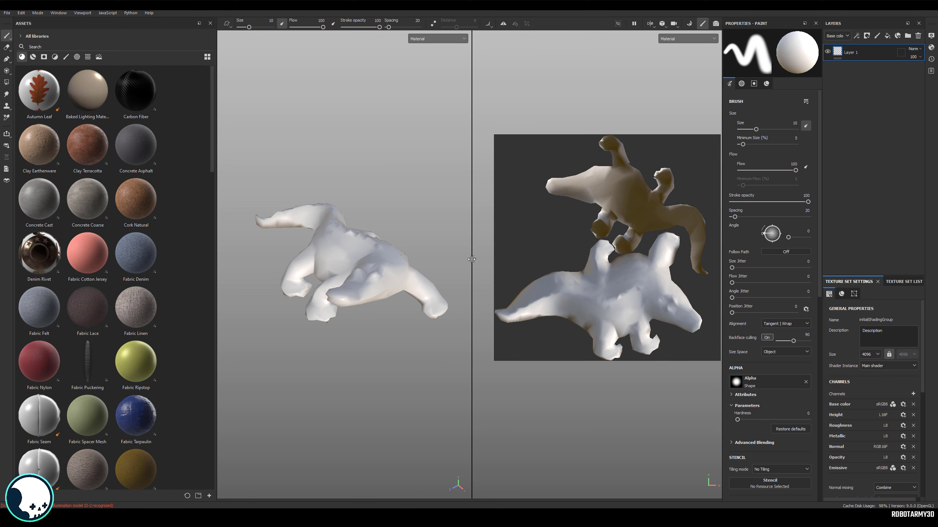
pyautogui.scroll(-3, 875, 414)
pyautogui.scroll(-2, 875, 413)
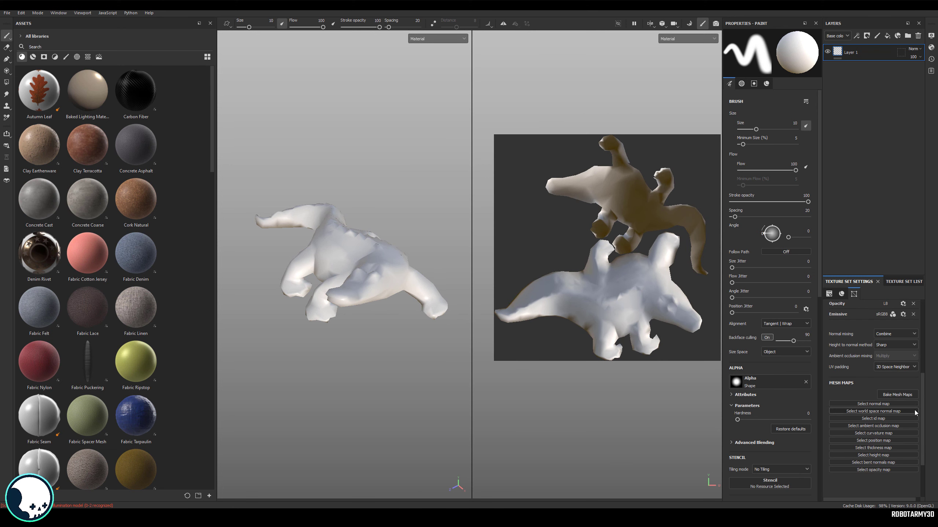
pyautogui.click(893, 395)
# - Load Croc_High_01.obj as the high definition mesh for baking
pyautogui.scroll(3, 609, 245)
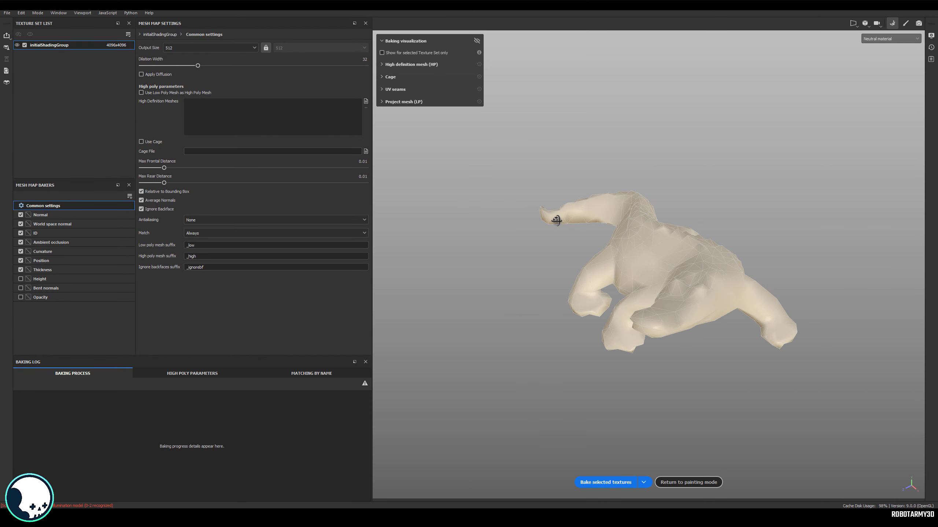
pyautogui.keyDown('alt'); pyautogui.moveTo(557, 220); pyautogui.dragTo(595, 242); pyautogui.keyUp('alt')
pyautogui.scroll(1, 640, 251)
pyautogui.keyDown('alt'); pyautogui.moveTo(709, 268); pyautogui.dragTo(690, 240, button='middle'); pyautogui.keyUp('alt')
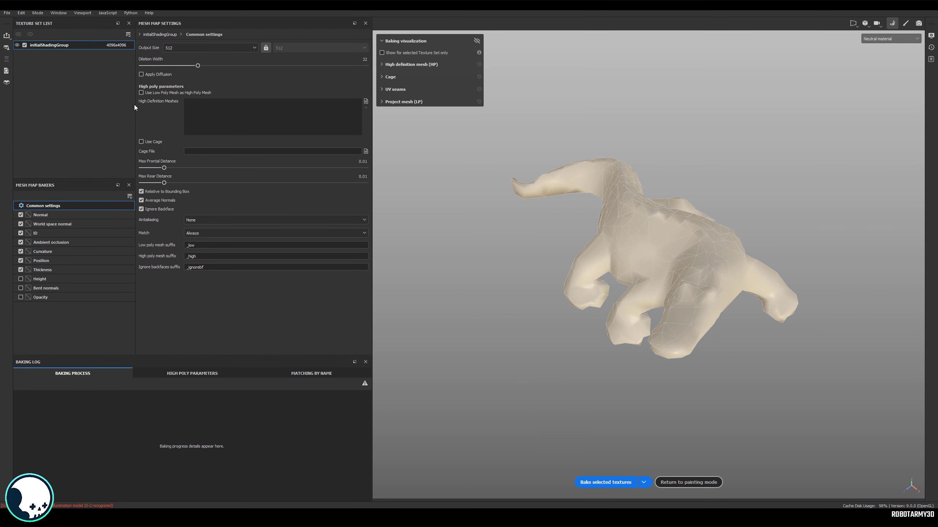
pyautogui.click(365, 103)
pyautogui.doubleClick(104, 68)
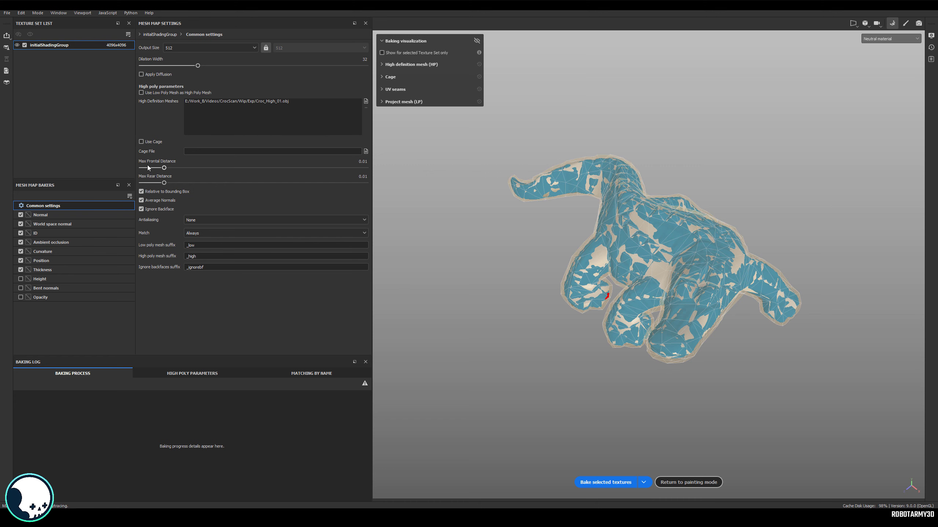
# - Try a Max Frontal Distance of 0.0324 for the baking cage, and set it back to 0.01
pyautogui.keyDown('alt'); pyautogui.moveTo(557, 254); pyautogui.dragTo(476, 281); pyautogui.keyUp('alt')
pyautogui.moveTo(164, 167); pyautogui.dragTo(182, 168)
pyautogui.keyDown('alt'); pyautogui.moveTo(543, 242); pyautogui.dragTo(623, 305); pyautogui.keyUp('alt')
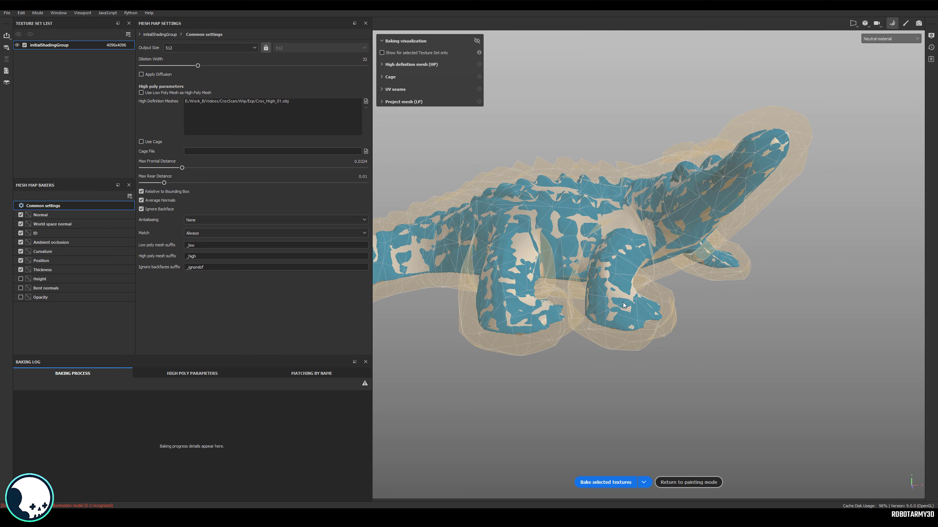
pyautogui.moveTo(182, 168); pyautogui.dragTo(164, 168)
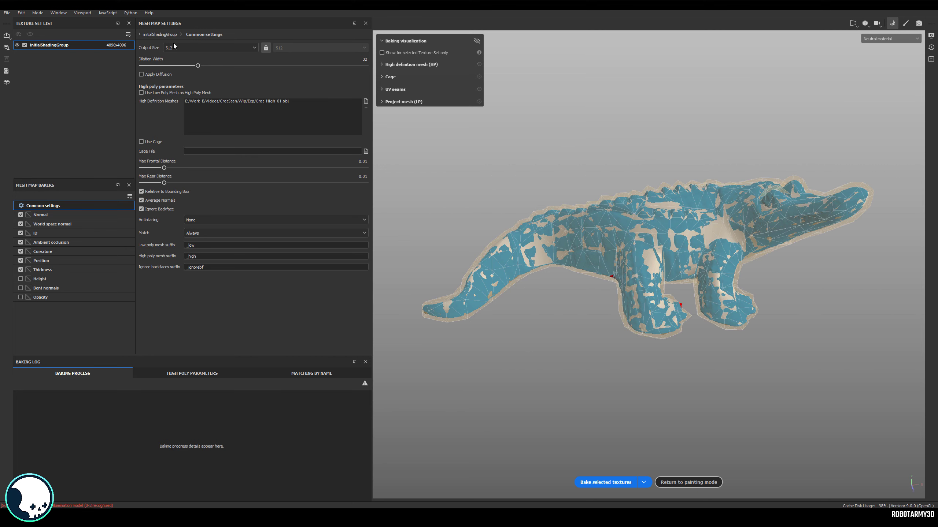
# - Exclude the Normal, World space normal, Ambient occlusion, Curvature, Position and Thickness maps so only ID is baked
pyautogui.click(21, 215)
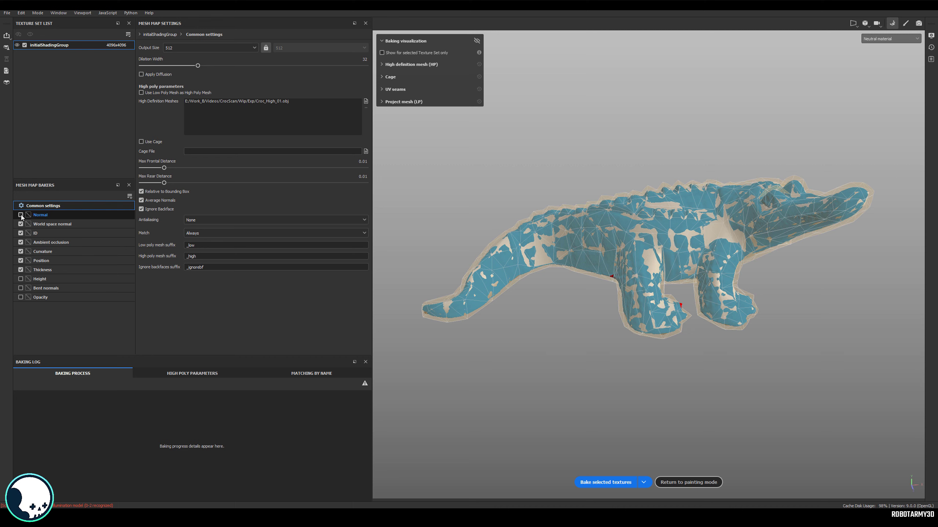
pyautogui.click(20, 224)
pyautogui.click(21, 243)
pyautogui.click(21, 251)
pyautogui.click(20, 260)
pyautogui.click(20, 270)
# - Set the ID map's color source to Vertex Color and bake a test ID map to view on the crocodile
pyautogui.click(46, 234)
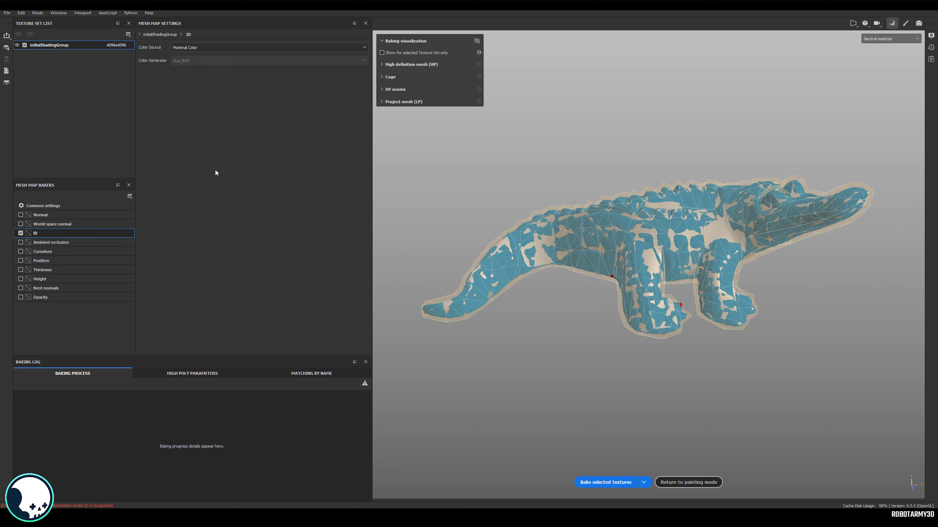
pyautogui.click(205, 46)
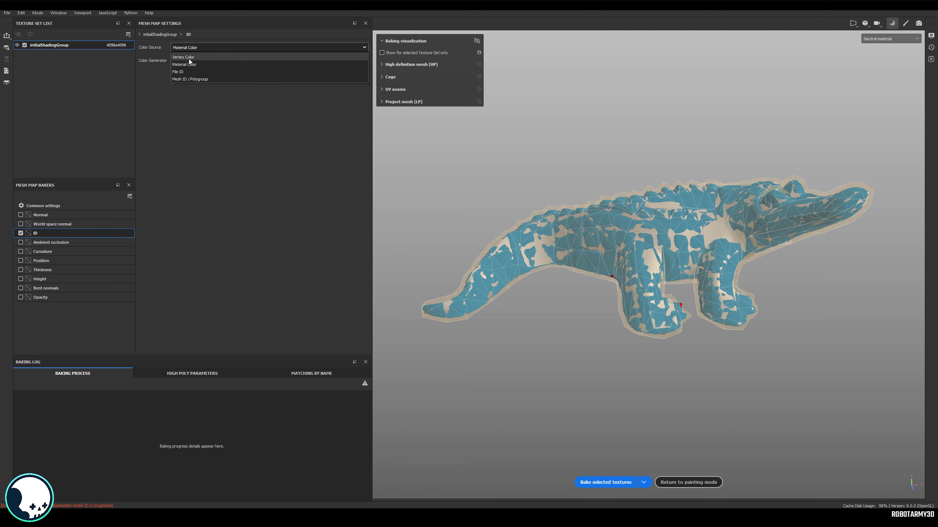
pyautogui.click(189, 68)
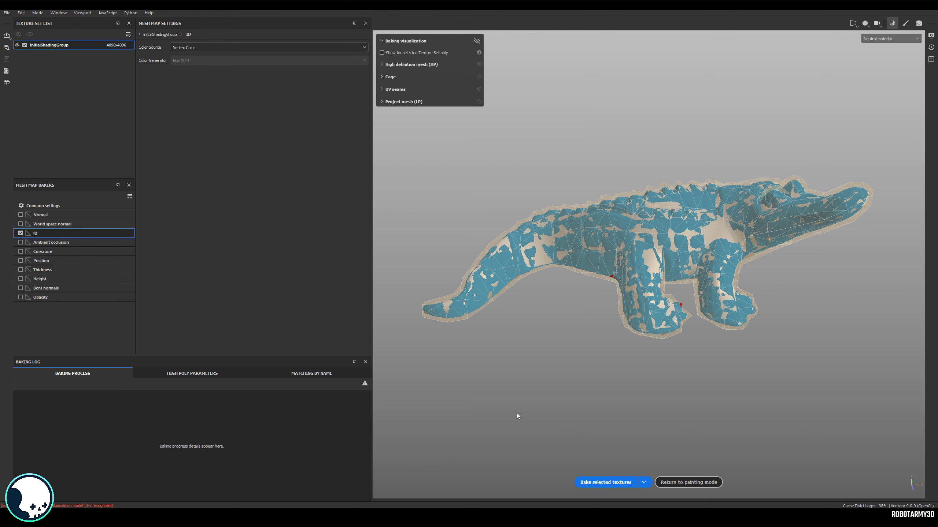
pyautogui.click(591, 481)
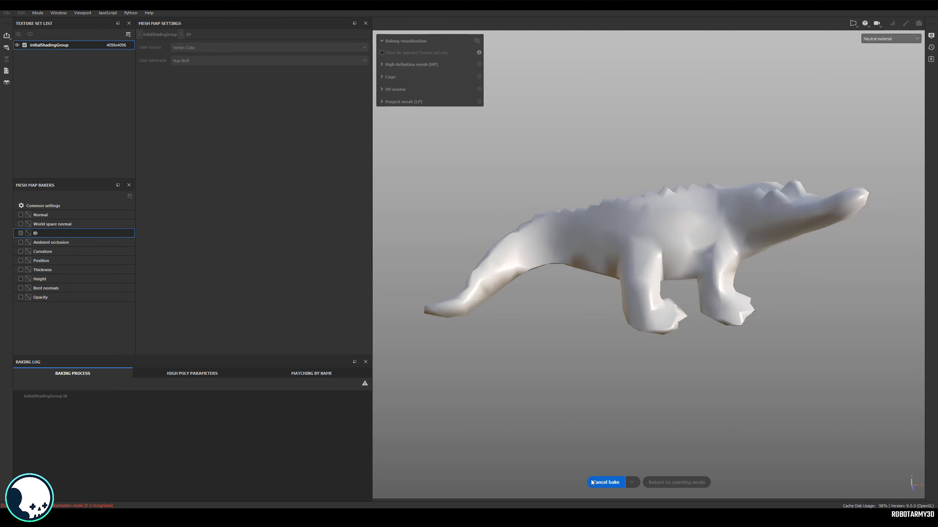
pyautogui.click(880, 39)
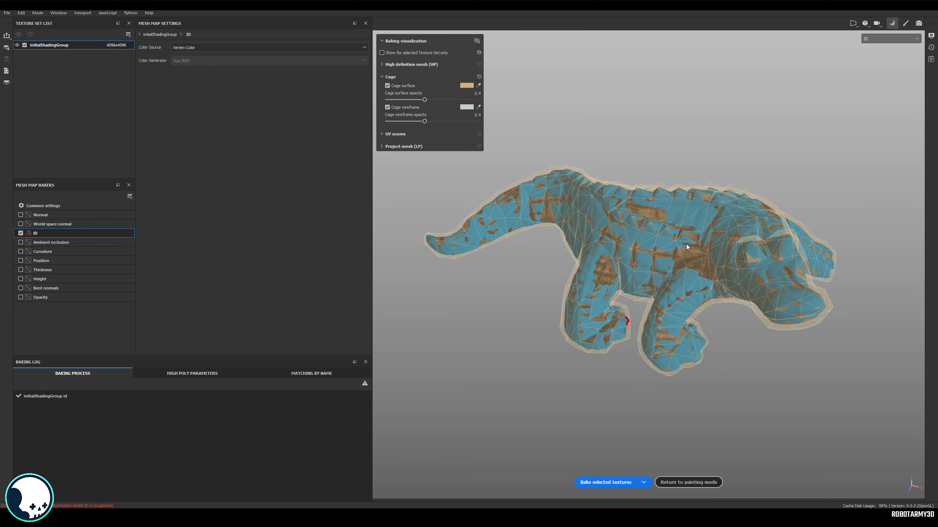
pyautogui.keyDown('alt'); pyautogui.moveTo(686, 245); pyautogui.dragTo(707, 215); pyautogui.keyUp('alt')
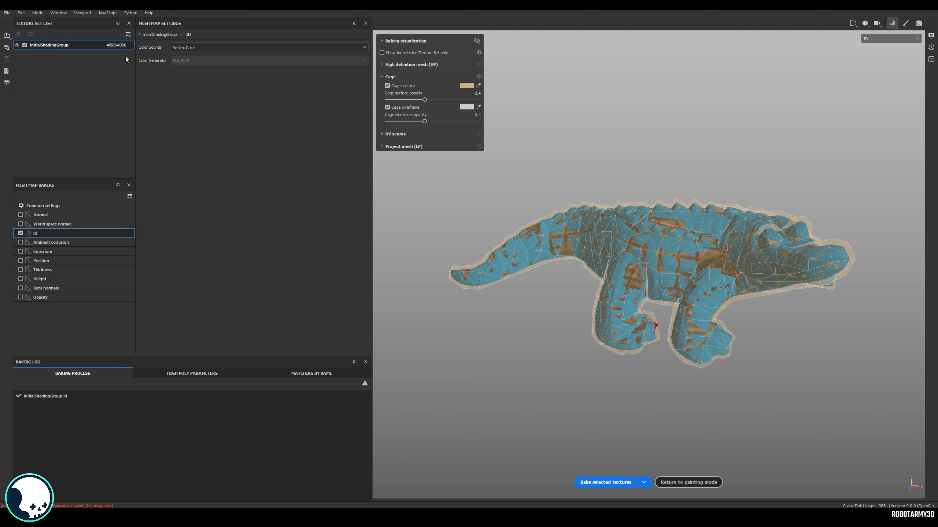
# - Set the bake output size to 8192 with Supersampling 64x antialiasing and rebake the ID map
pyautogui.click(55, 206)
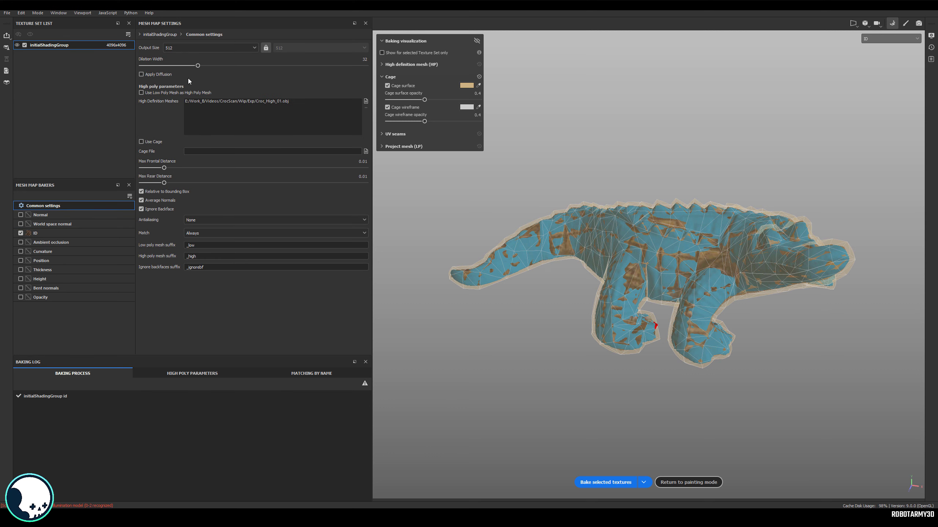
pyautogui.click(182, 47)
pyautogui.click(177, 115)
pyautogui.click(214, 220)
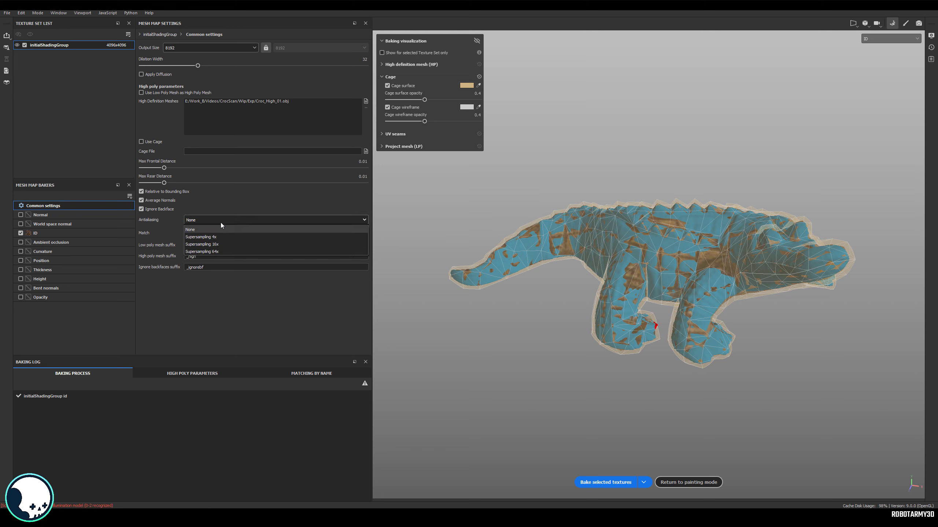
pyautogui.click(229, 251)
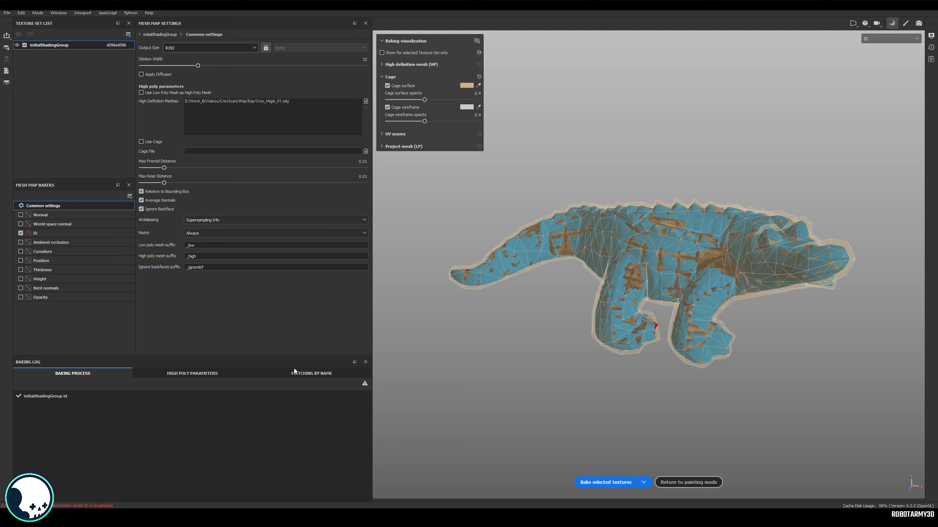
pyautogui.click(594, 481)
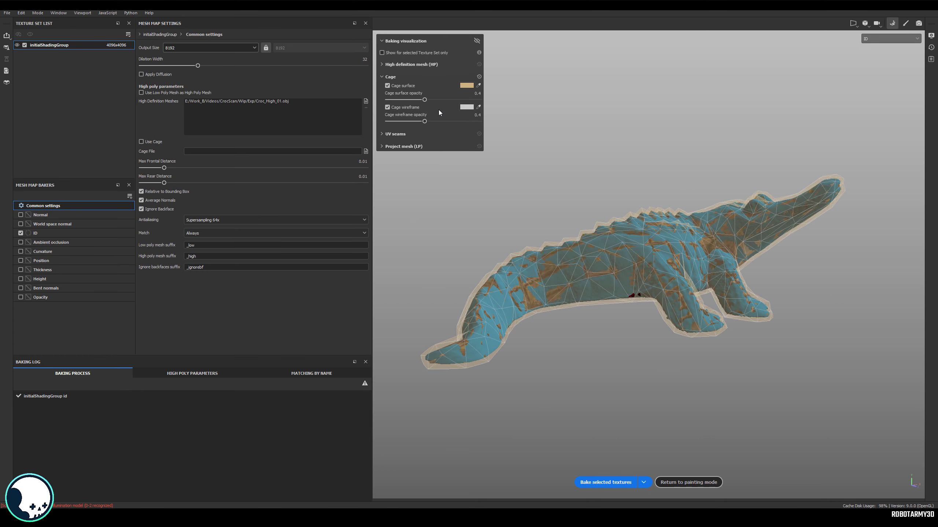
# - Return to painting mode and enlarge the 3D view to inspect the baked ID colors on the crocodile
pyautogui.click(21, 13)
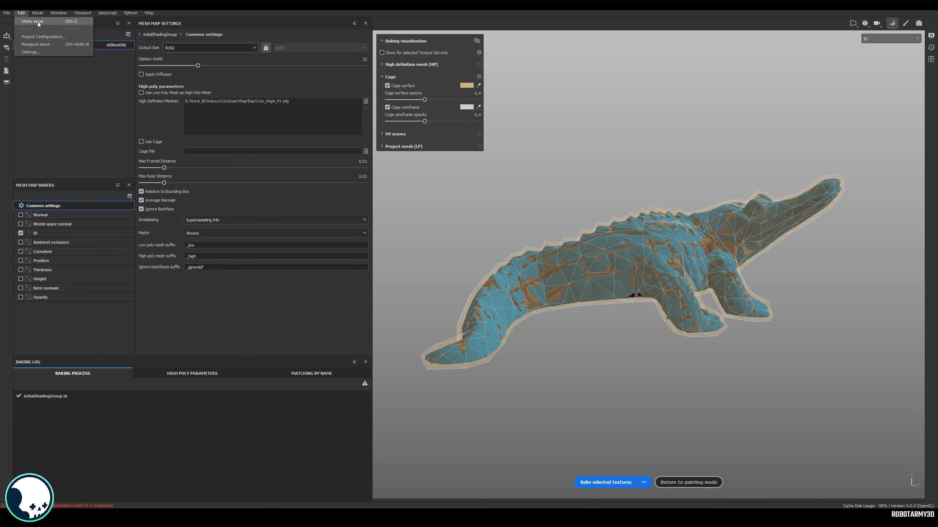
pyautogui.click(25, 13)
pyautogui.click(37, 13)
pyautogui.click(48, 30)
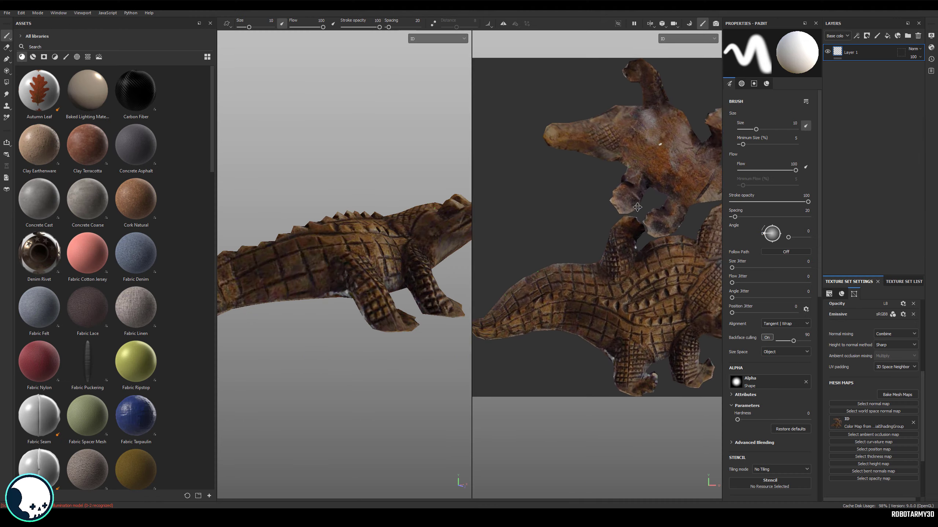
pyautogui.moveTo(471, 212); pyautogui.dragTo(673, 222)
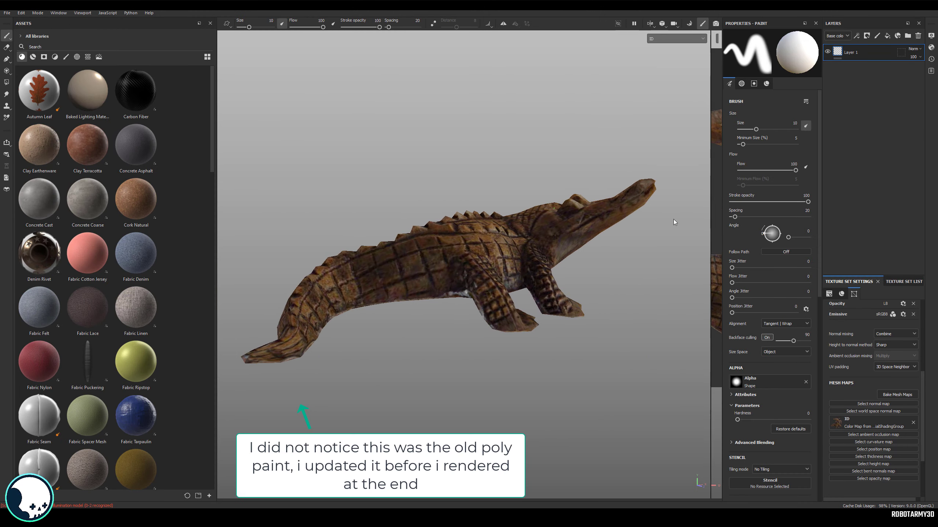
pyautogui.keyDown('alt'); pyautogui.moveTo(597, 224); pyautogui.dragTo(618, 270); pyautogui.keyUp('alt')
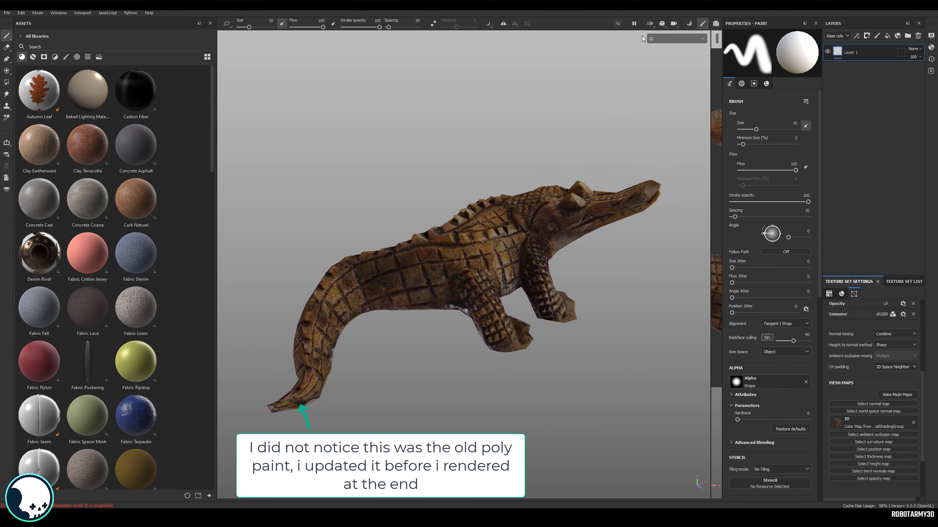
# - Switch the viewport display to Material and widen the 2D view again beside the 3D view
pyautogui.click(665, 38)
pyautogui.click(668, 53)
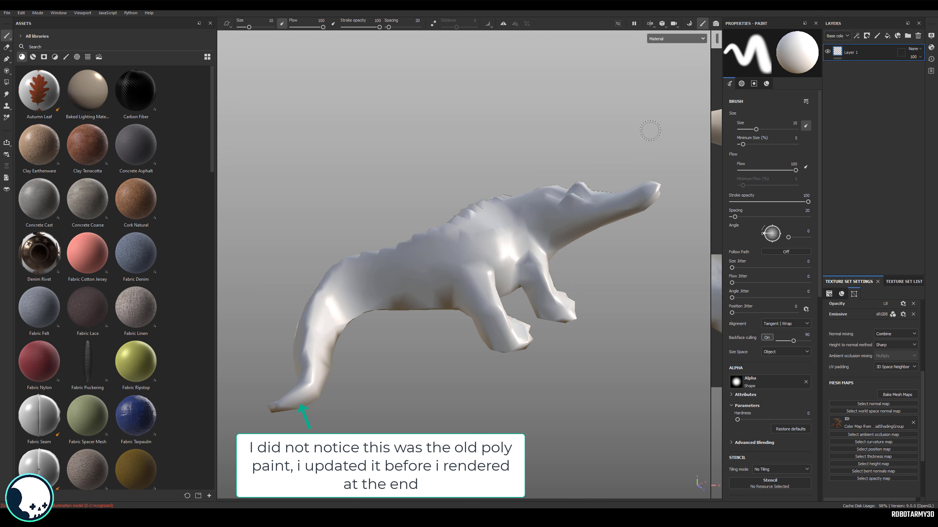
pyautogui.keyDown('alt'); pyautogui.moveTo(555, 179); pyautogui.dragTo(576, 166); pyautogui.keyUp('alt')
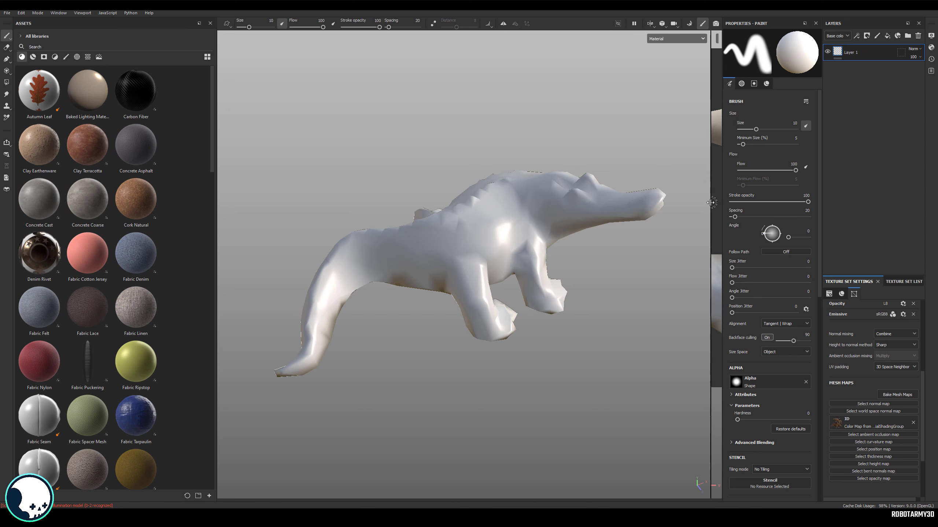
pyautogui.moveTo(711, 202); pyautogui.dragTo(571, 202)
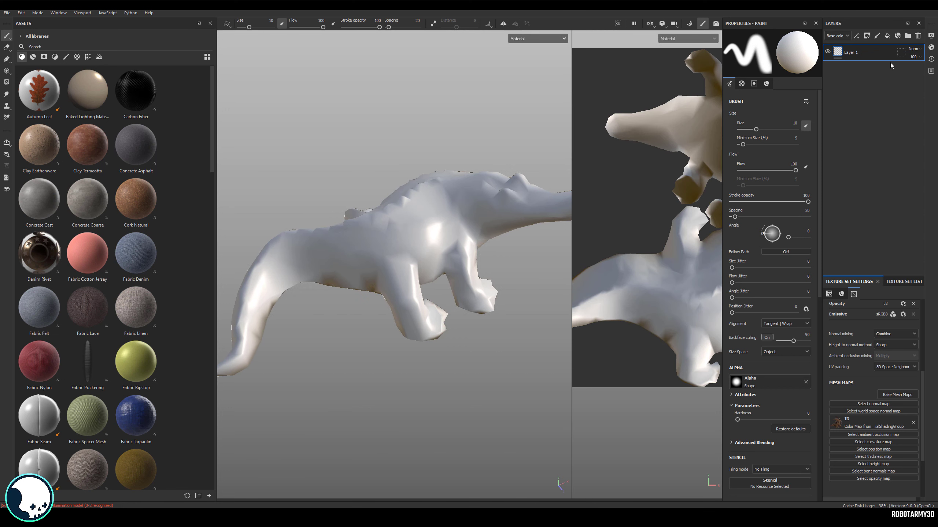
# - Add a fill layer above Layer 1 with only its color channel enabled
pyautogui.click(887, 36)
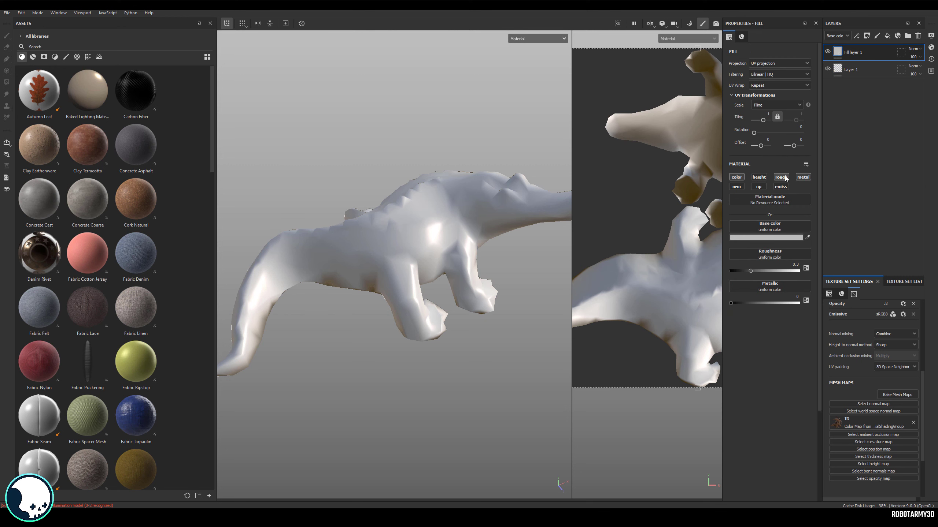
pyautogui.click(785, 178)
pyautogui.click(803, 178)
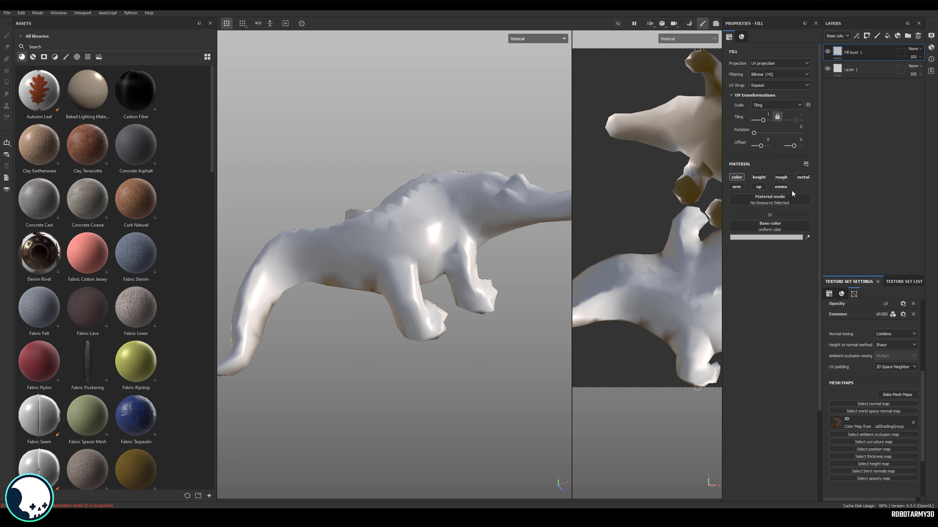
# - Filter the assets to the project's textures and assign the baked color map as Fill layer 1's base color
pyautogui.click(21, 38)
pyautogui.click(30, 56)
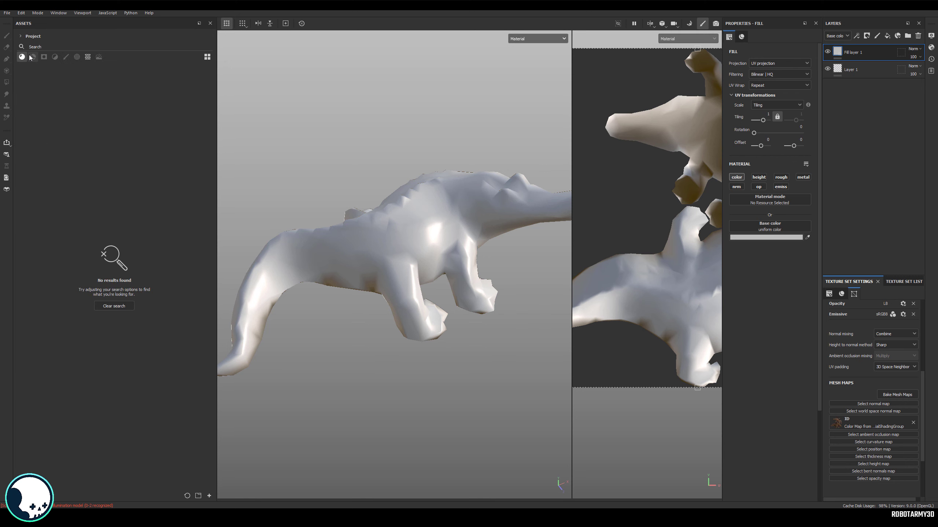
pyautogui.click(22, 57)
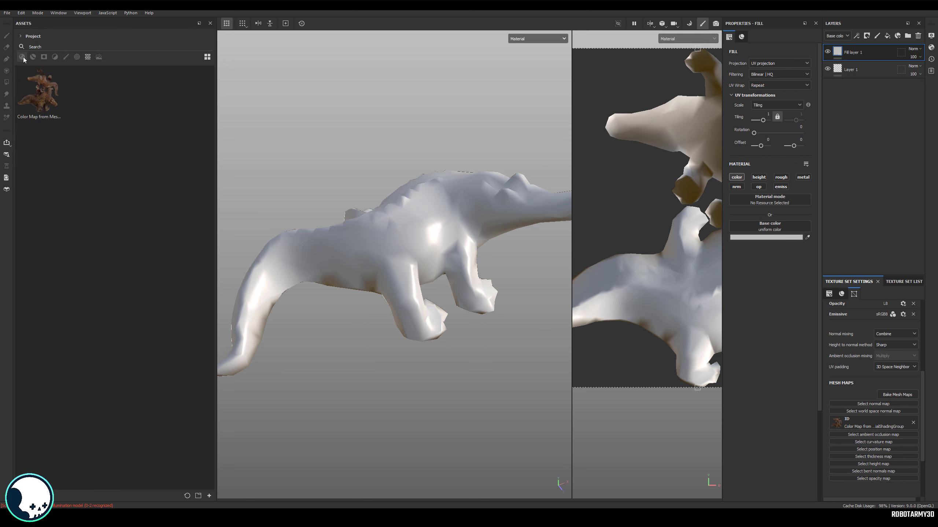
pyautogui.click(48, 99)
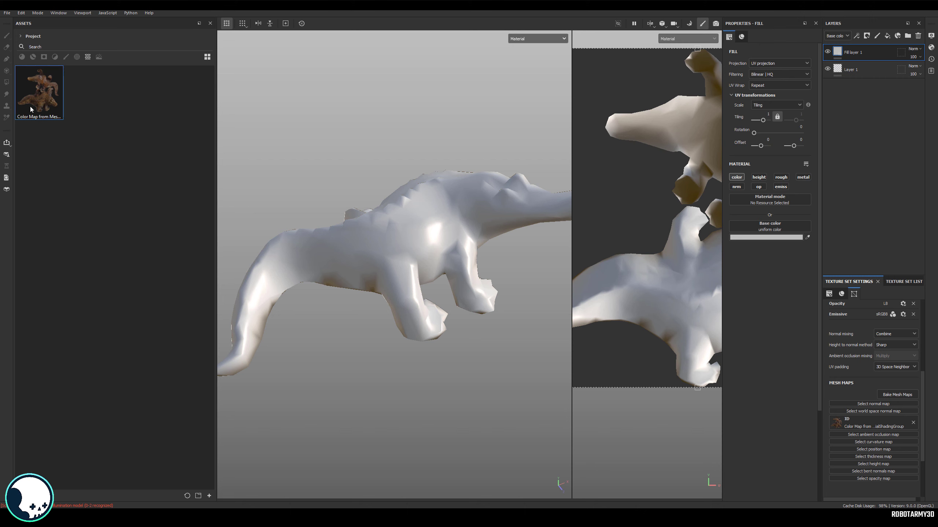
pyautogui.moveTo(41, 99); pyautogui.dragTo(771, 227)
# - Enlarge the 3D view and examine the color-mapped crocodile from several angles beside a narrow 2D view
pyautogui.moveTo(572, 189); pyautogui.dragTo(715, 184)
pyautogui.keyDown('alt'); pyautogui.moveTo(576, 177); pyautogui.dragTo(503, 140); pyautogui.keyUp('alt')
pyautogui.keyDown('alt'); pyautogui.moveTo(513, 174); pyautogui.dragTo(516, 150, button='middle'); pyautogui.keyUp('alt')
pyautogui.keyDown('alt'); pyautogui.moveTo(516, 151); pyautogui.dragTo(556, 171, button='right'); pyautogui.keyUp('alt')
pyautogui.keyDown('alt'); pyautogui.moveTo(556, 170); pyautogui.dragTo(560, 179, button='middle'); pyautogui.keyUp('alt')
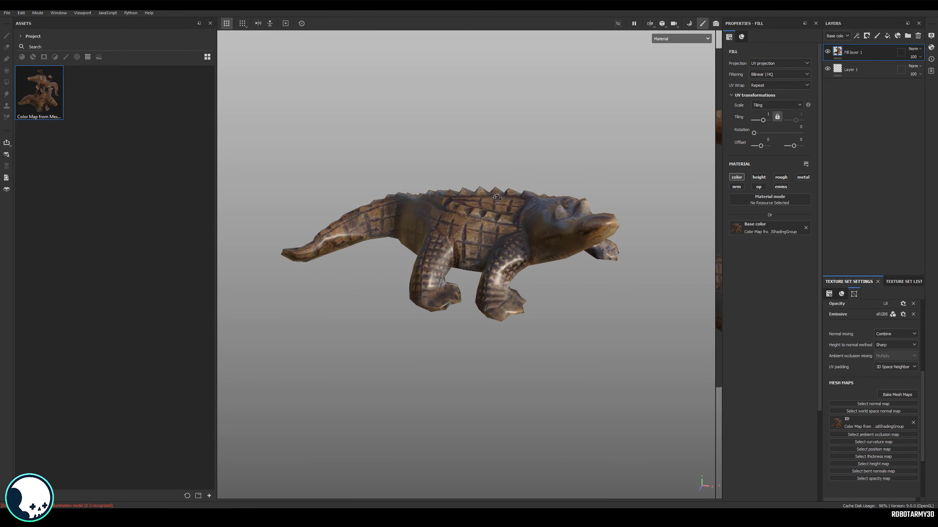
pyautogui.keyDown('alt'); pyautogui.moveTo(497, 199); pyautogui.dragTo(645, 171); pyautogui.keyUp('alt')
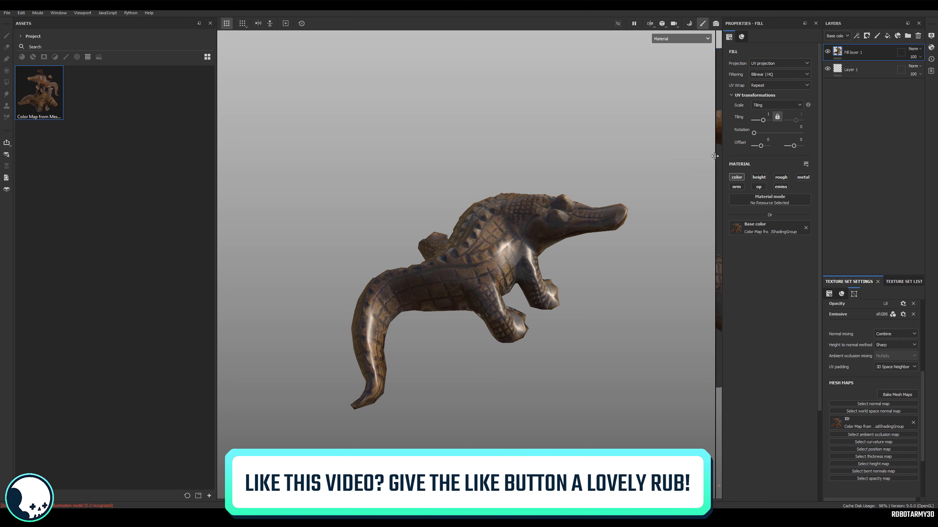
pyautogui.moveTo(715, 156); pyautogui.dragTo(659, 162)
pyautogui.scroll(2, 573, 243)
pyautogui.keyDown('alt'); pyautogui.moveTo(573, 243); pyautogui.dragTo(530, 201); pyautogui.keyUp('alt')
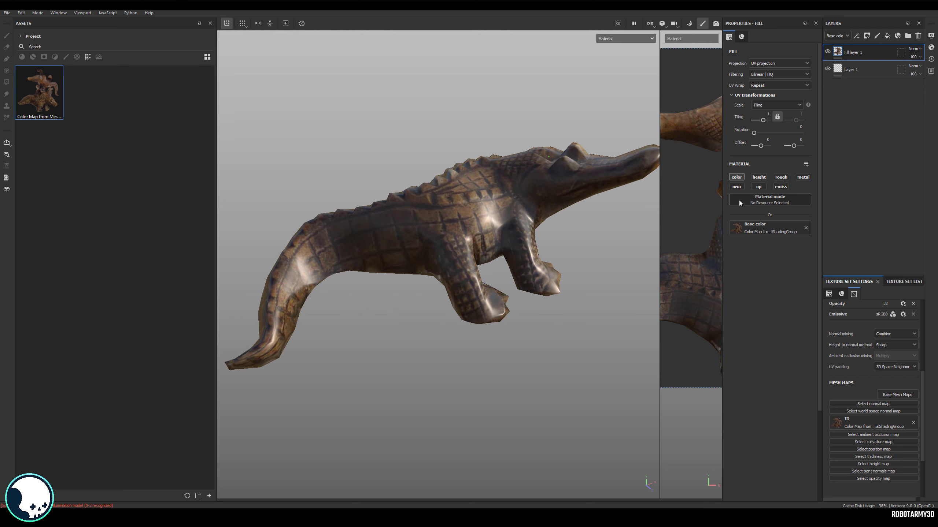
# - Hide Fill layer 1 and examine the crocodile's untextured low-poly surface
pyautogui.click(828, 54)
pyautogui.keyDown('alt'); pyautogui.moveTo(525, 146); pyautogui.dragTo(570, 180); pyautogui.keyUp('alt')
pyautogui.keyDown('alt'); pyautogui.moveTo(398, 224); pyautogui.dragTo(481, 235); pyautogui.keyUp('alt')
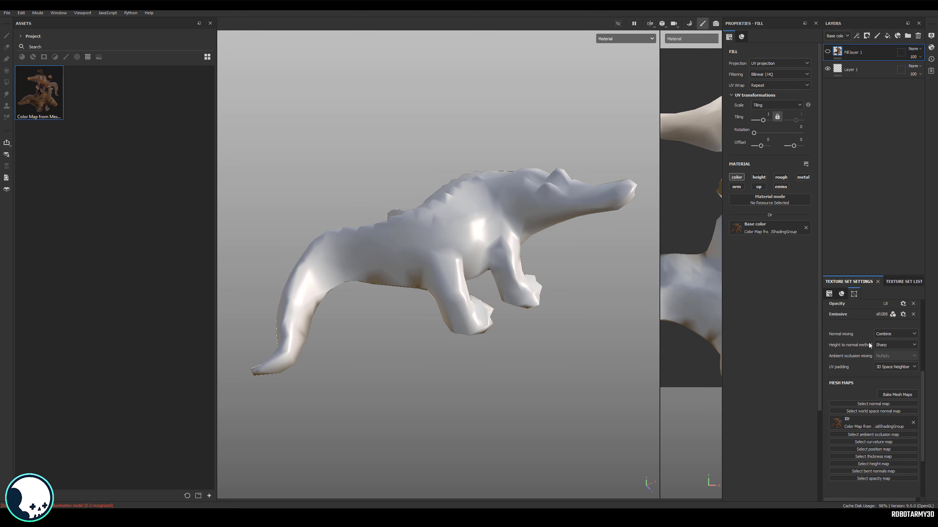
# - Deselect the ID map and bake the Normal, World space normal, Ambient occlusion, Curvature and Position maps
pyautogui.click(897, 395)
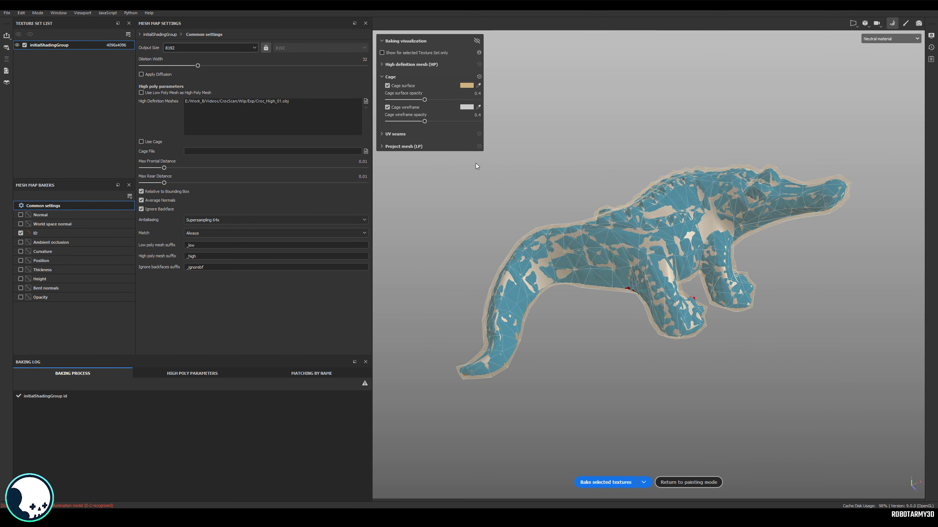
pyautogui.click(20, 233)
pyautogui.click(21, 214)
pyautogui.click(20, 224)
pyautogui.click(21, 243)
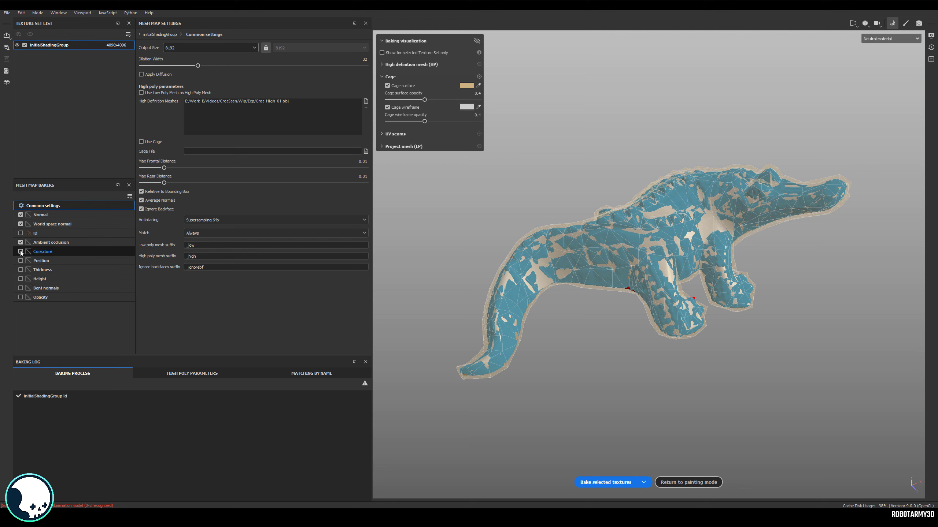
pyautogui.click(21, 252)
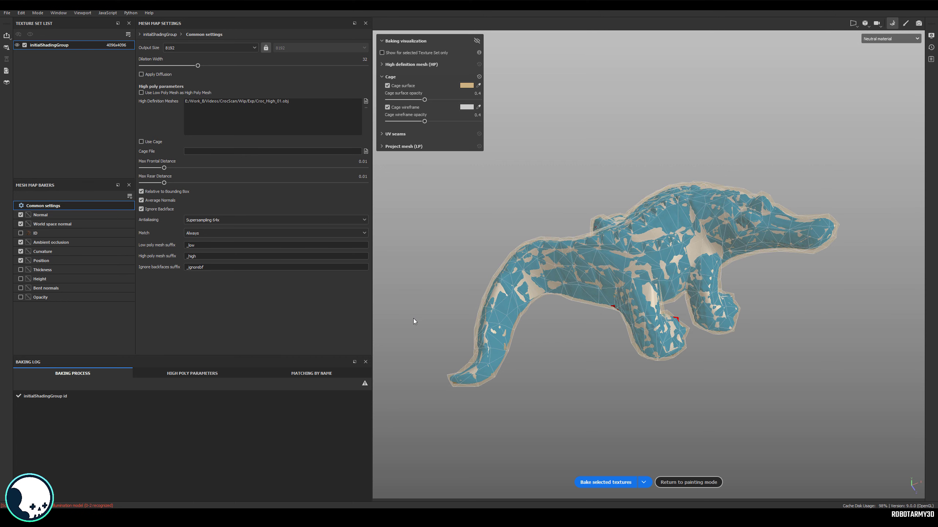
pyautogui.click(607, 482)
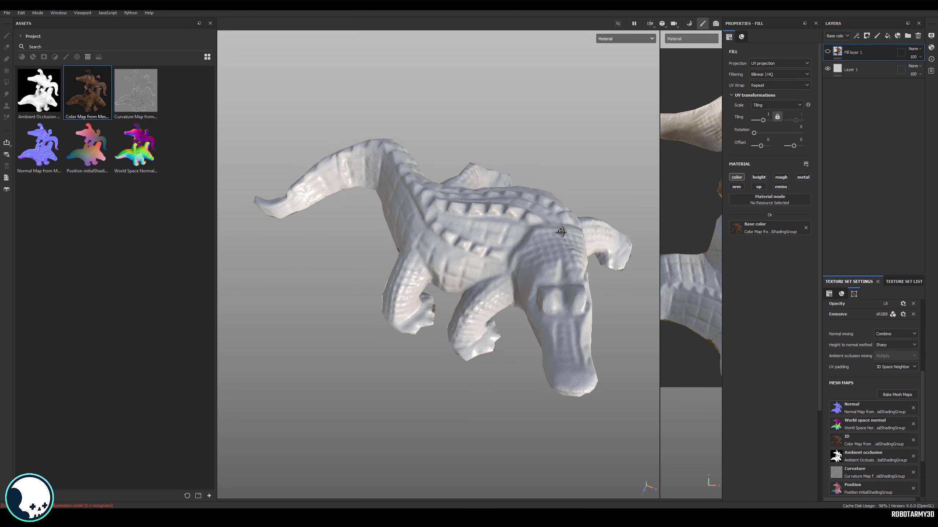
# - Examine the baked surface detail and make Fill layer 1 visible again
pyautogui.keyDown('alt'); pyautogui.moveTo(561, 231); pyautogui.dragTo(536, 317); pyautogui.keyUp('alt')
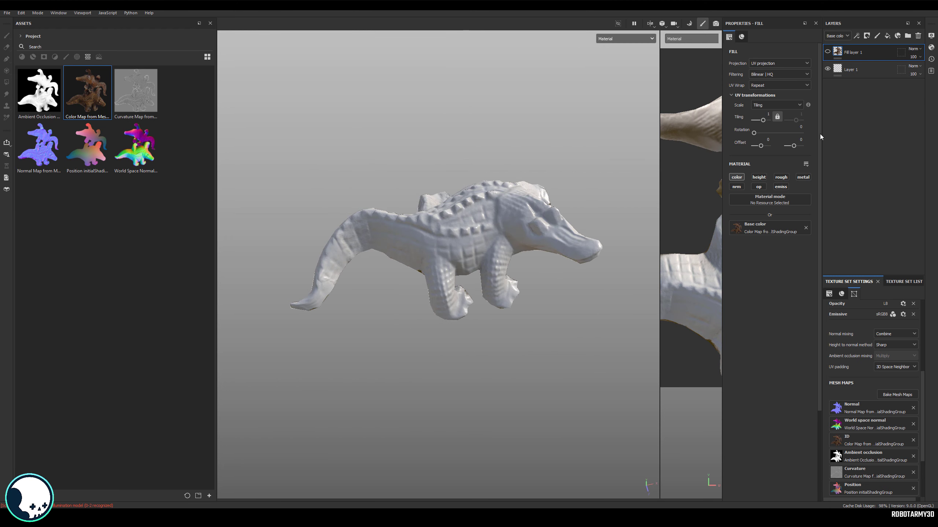
pyautogui.click(828, 52)
pyautogui.keyDown('alt'); pyautogui.moveTo(474, 182); pyautogui.dragTo(612, 47); pyautogui.keyUp('alt')
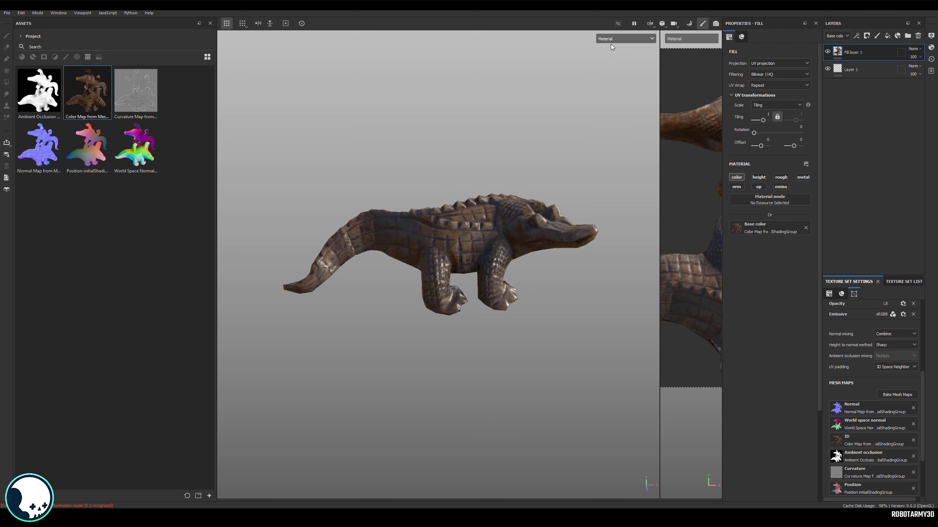
# - Display only the Base color channel and examine the crocodile's unlit texture up close from several angles
pyautogui.click(612, 39)
pyautogui.click(613, 71)
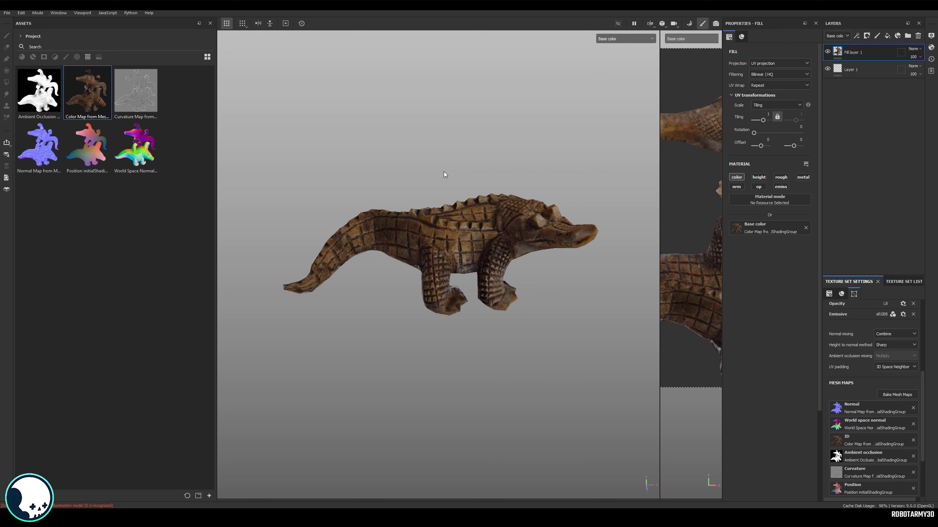
pyautogui.keyDown('alt'); pyautogui.moveTo(446, 175); pyautogui.dragTo(550, 194, button='right'); pyautogui.keyUp('alt')
pyautogui.keyDown('alt'); pyautogui.moveTo(550, 193); pyautogui.dragTo(522, 229); pyautogui.keyUp('alt')
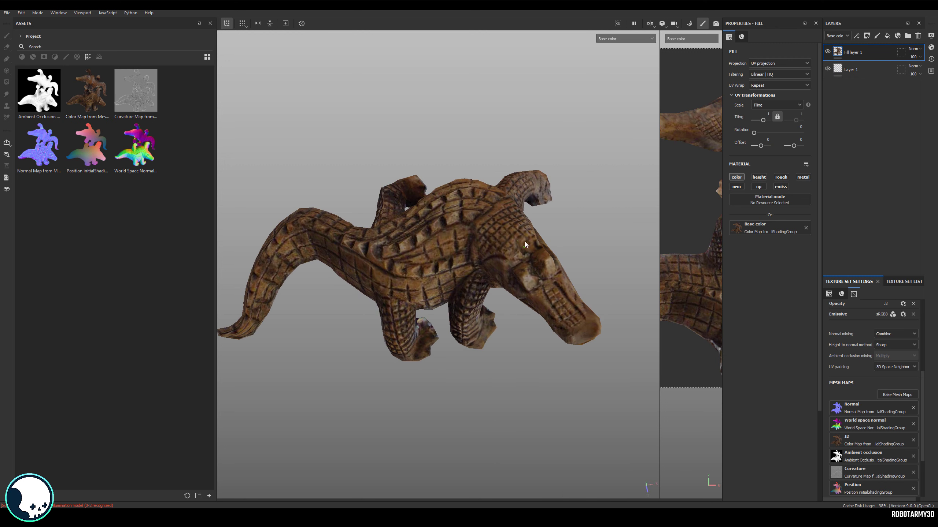
pyautogui.keyDown('alt'); pyautogui.moveTo(401, 243); pyautogui.dragTo(368, 189); pyautogui.keyUp('alt')
pyautogui.keyDown('alt'); pyautogui.moveTo(454, 229); pyautogui.dragTo(506, 177, button='middle'); pyautogui.keyUp('alt')
pyautogui.moveTo(450, 184)
pyautogui.keyDown('alt'); pyautogui.mouseDown()
pyautogui.moveTo(473, 186)
pyautogui.moveTo(435, 188)
pyautogui.mouseUp(); pyautogui.keyUp('alt')
# - Add a paint effect to Fill layer 1 and set its blending mode to Passthrough
pyautogui.rightClick(855, 54)
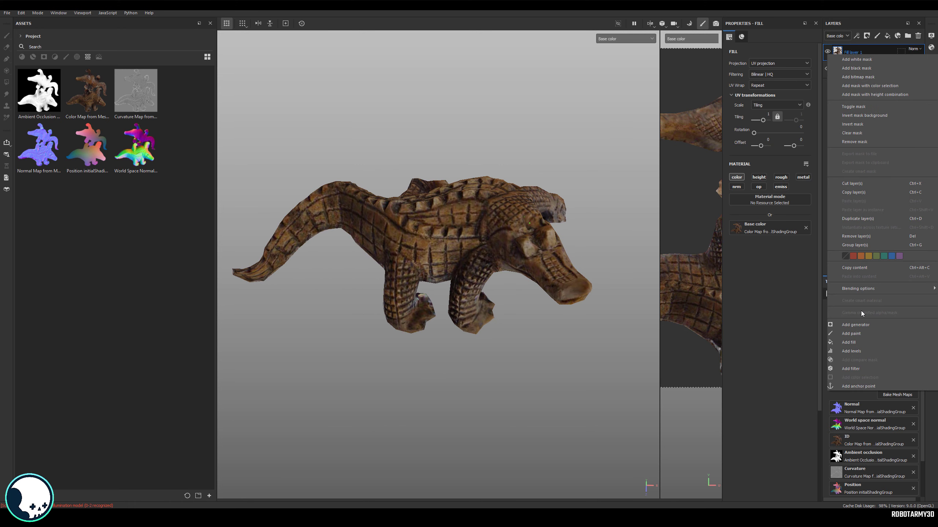
pyautogui.click(864, 333)
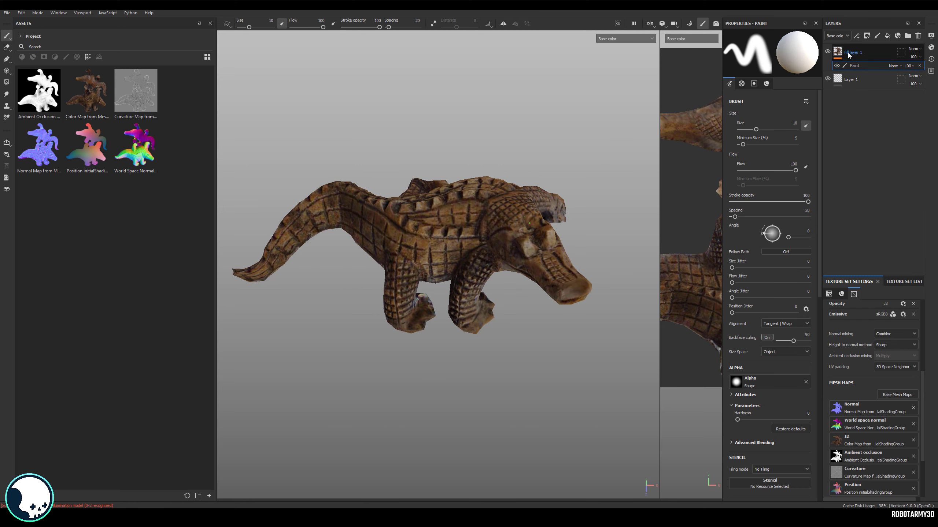
pyautogui.click(898, 67)
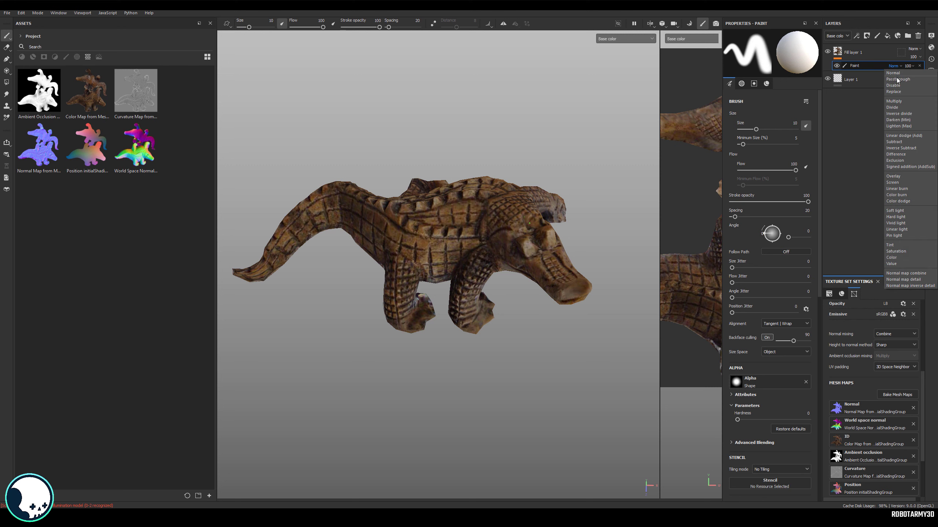
pyautogui.click(897, 78)
# - Choose the Clone tool, set a clone source on the crocodile's skin near the head and reduce the brush size
pyautogui.click(6, 106)
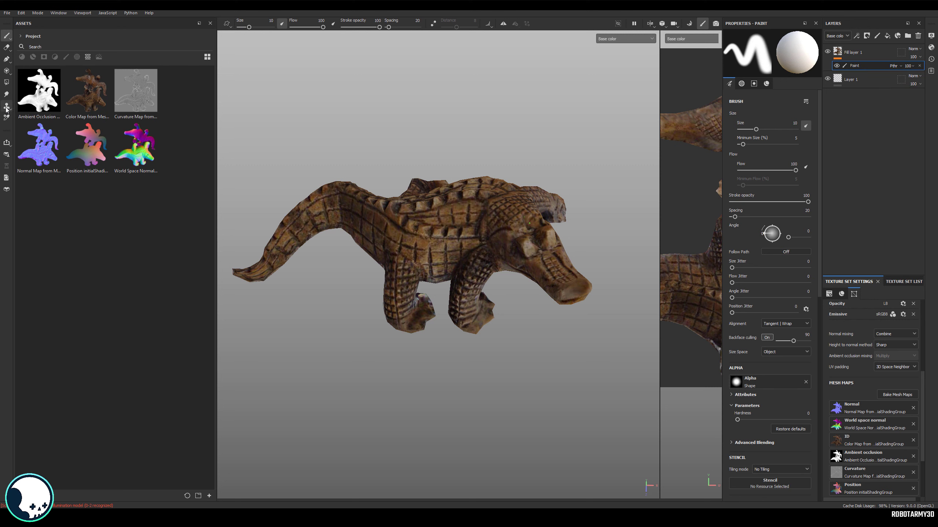
pyautogui.keyDown('alt'); pyautogui.moveTo(481, 180); pyautogui.dragTo(476, 120, button='right'); pyautogui.keyUp('alt')
pyautogui.moveTo(476, 121)
pyautogui.keyDown('alt'); pyautogui.mouseDown()
pyautogui.moveTo(551, 119)
pyautogui.moveTo(548, 129)
pyautogui.mouseUp(); pyautogui.keyUp('alt')
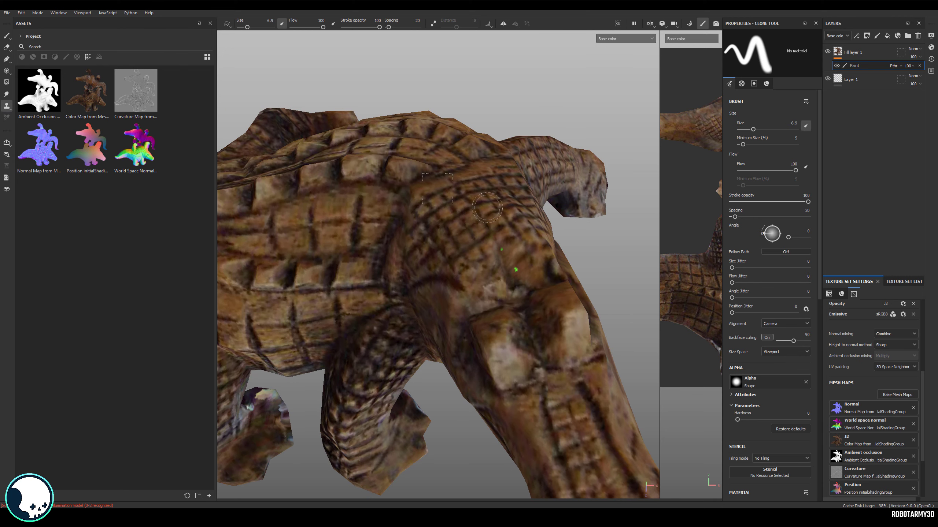
pyautogui.press('v')
pyautogui.press('[')
pyautogui.press('[')
pyautogui.press('[')
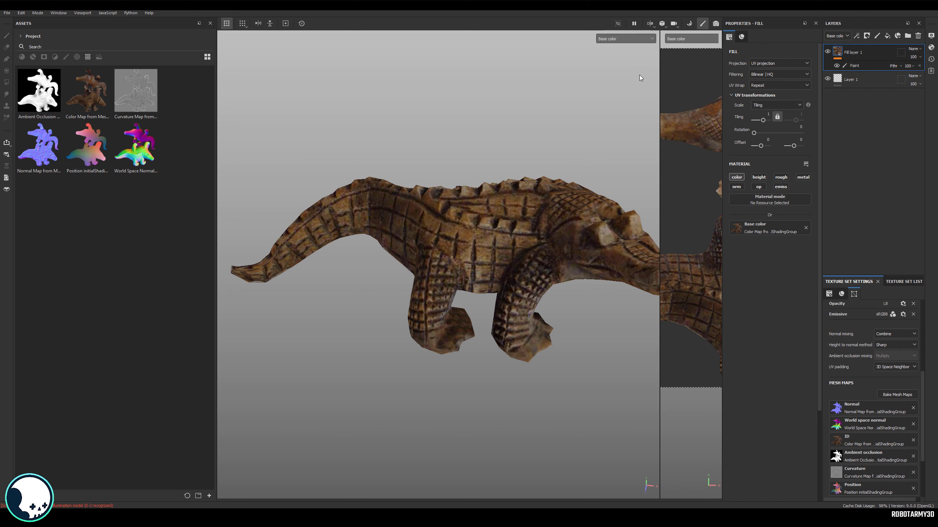
# - Switch the viewport display back to Material and add a new fill layer above Fill layer 1
pyautogui.keyDown('alt'); pyautogui.moveTo(640, 77); pyautogui.dragTo(613, 52, button='middle'); pyautogui.keyUp('alt')
pyautogui.click(621, 39)
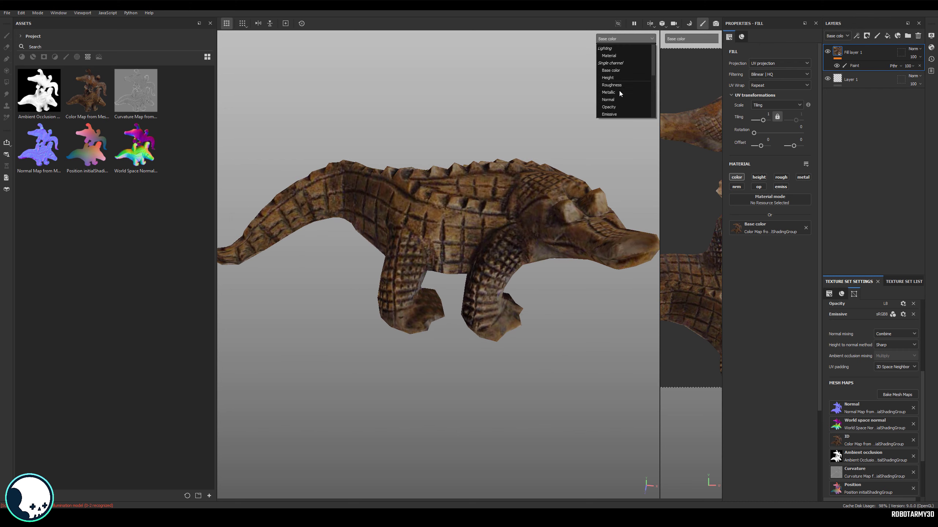
pyautogui.click(613, 55)
pyautogui.keyDown('alt'); pyautogui.moveTo(578, 165); pyautogui.dragTo(525, 176); pyautogui.keyUp('alt')
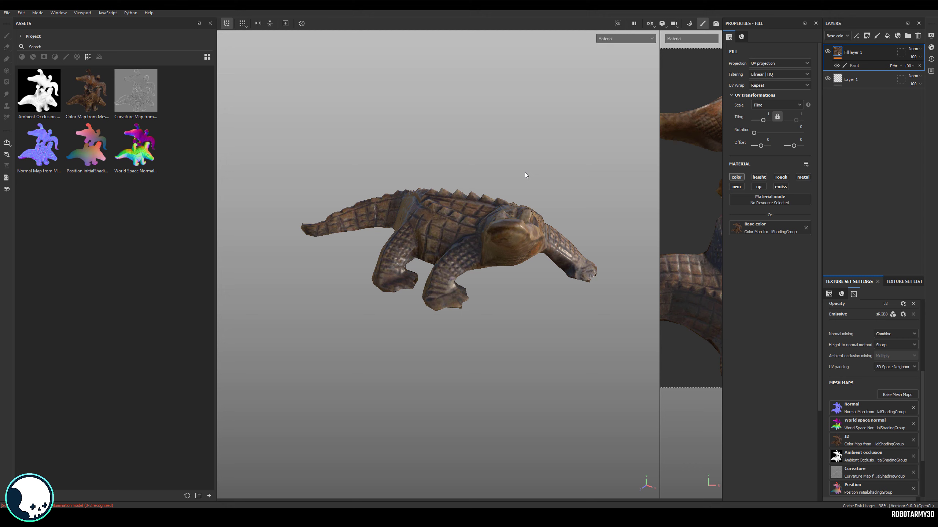
pyautogui.click(886, 36)
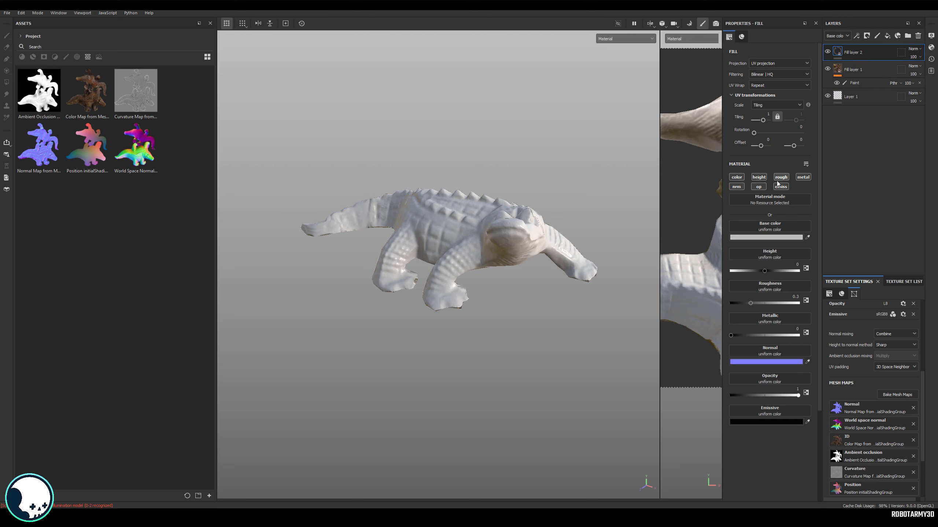
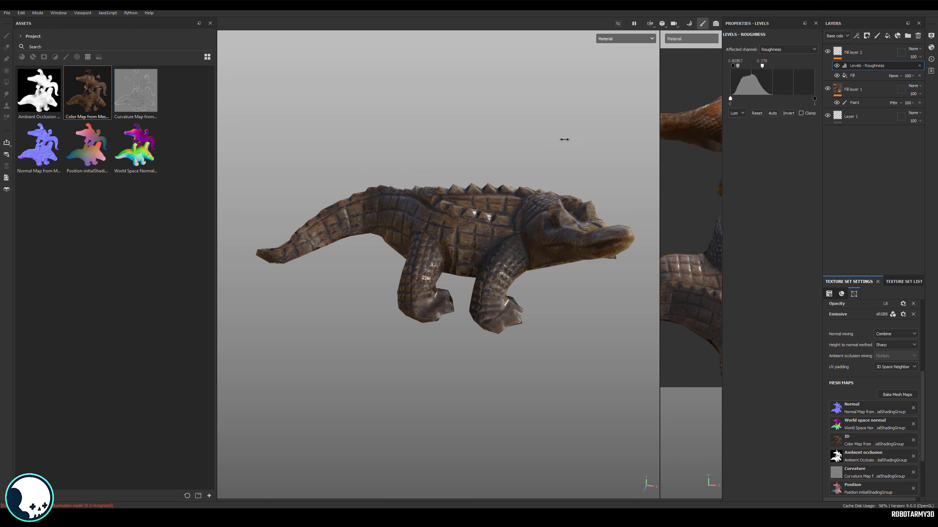
# - Preview the Roughness channel and raise the lower output and lower input limits in Fill layer 2's roughness levels
pyautogui.click(629, 40)
pyautogui.click(627, 89)
pyautogui.moveTo(730, 98); pyautogui.dragTo(762, 99)
pyautogui.moveTo(731, 64); pyautogui.dragTo(743, 66)
# - Return the viewport display to Material and rotate the environment lighting to check the crocodile's reflections
pyautogui.click(626, 40)
pyautogui.click(622, 55)
pyautogui.moveTo(591, 122)
pyautogui.keyDown('shift'); pyautogui.mouseDown(button='right')
pyautogui.moveTo(578, 136)
pyautogui.moveTo(519, 137)
pyautogui.mouseUp(button='right'); pyautogui.keyUp('shift')
pyautogui.keyDown('alt'); pyautogui.moveTo(559, 140); pyautogui.dragTo(503, 95); pyautogui.keyUp('alt')
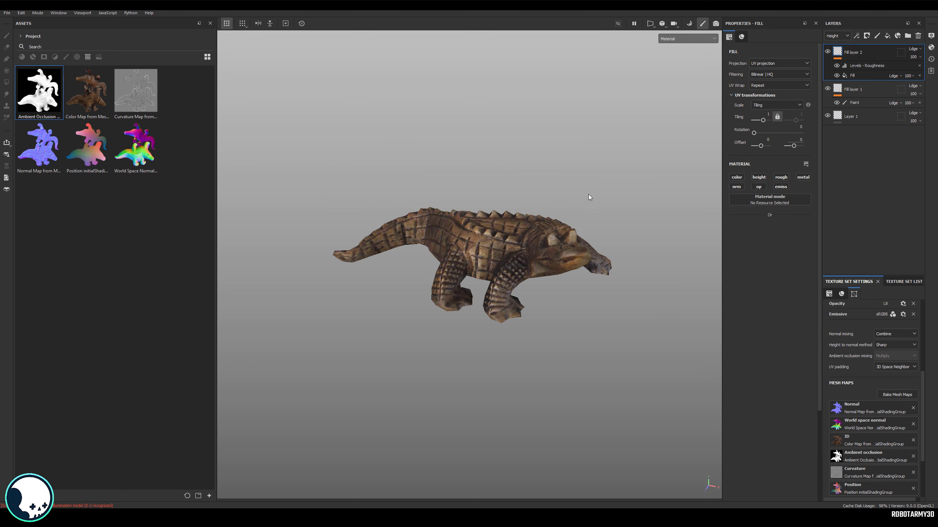
# - Add a top fill layer with only color and roughness enabled, a very dark brown base color and high roughness
pyautogui.keyDown('alt'); pyautogui.moveTo(588, 196); pyautogui.dragTo(347, 192); pyautogui.keyUp('alt')
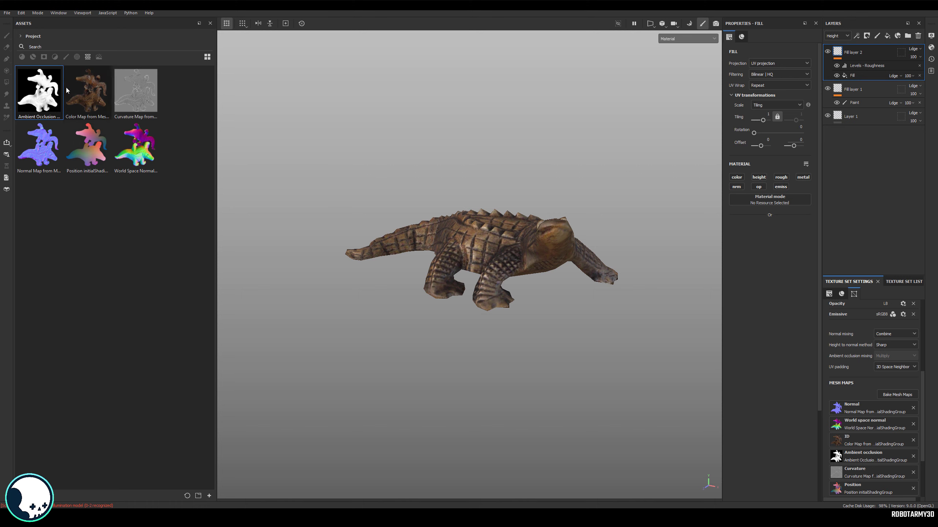
pyautogui.click(888, 36)
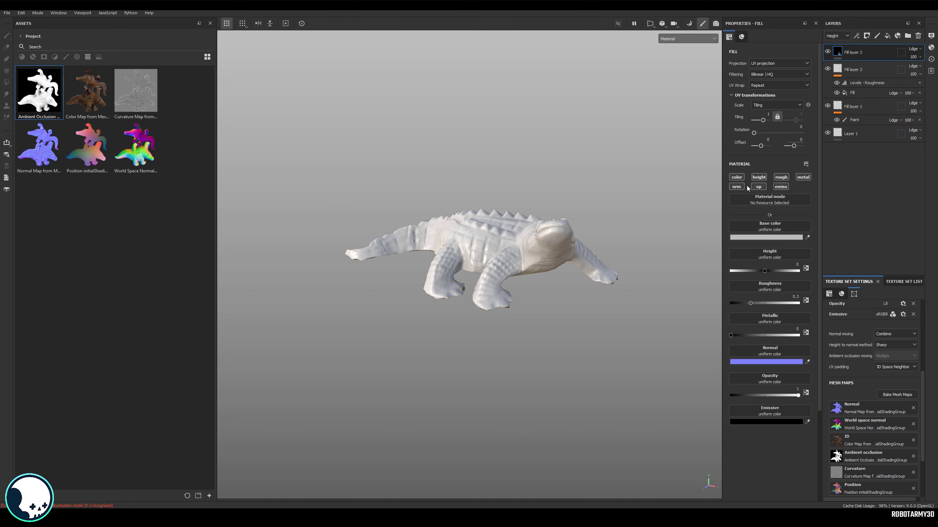
pyautogui.click(771, 239)
pyautogui.moveTo(814, 333); pyautogui.dragTo(829, 337)
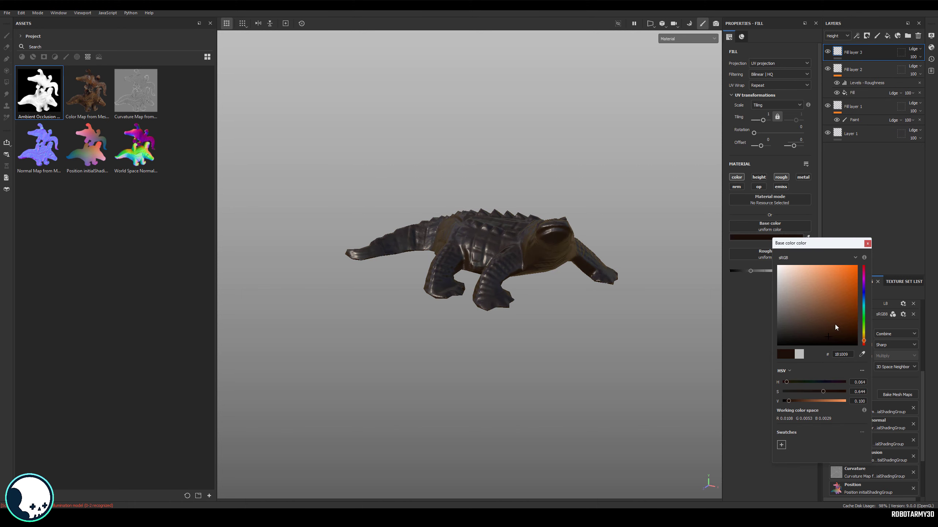
pyautogui.click(867, 244)
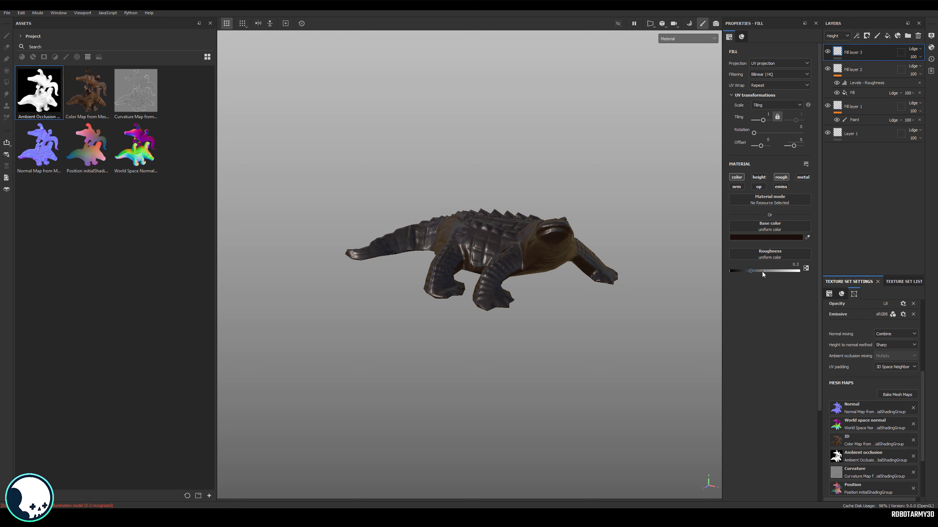
pyautogui.moveTo(758, 271); pyautogui.dragTo(795, 270)
# - Add a black mask to Fill layer 3 and drive it with a Curvature generator
pyautogui.rightClick(828, 52)
pyautogui.click(876, 65)
pyautogui.rightClick(866, 55)
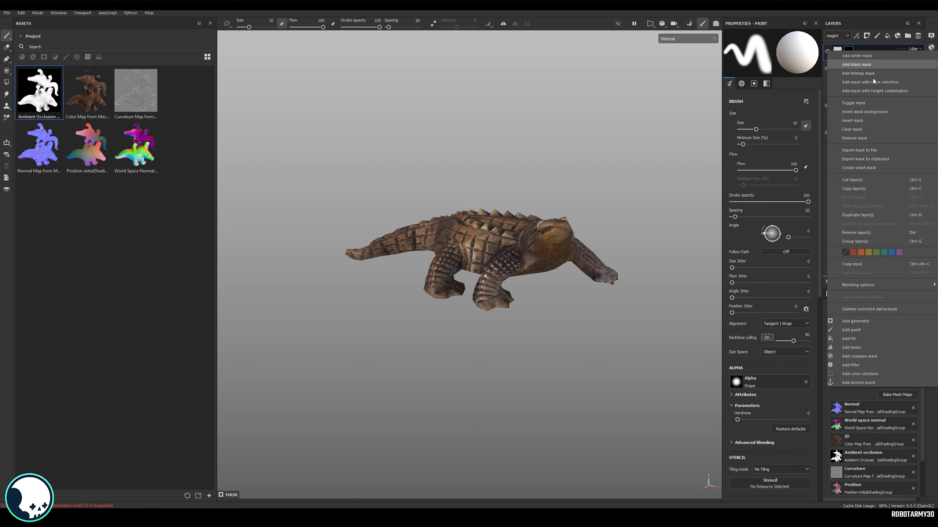
pyautogui.click(855, 318)
pyautogui.click(770, 59)
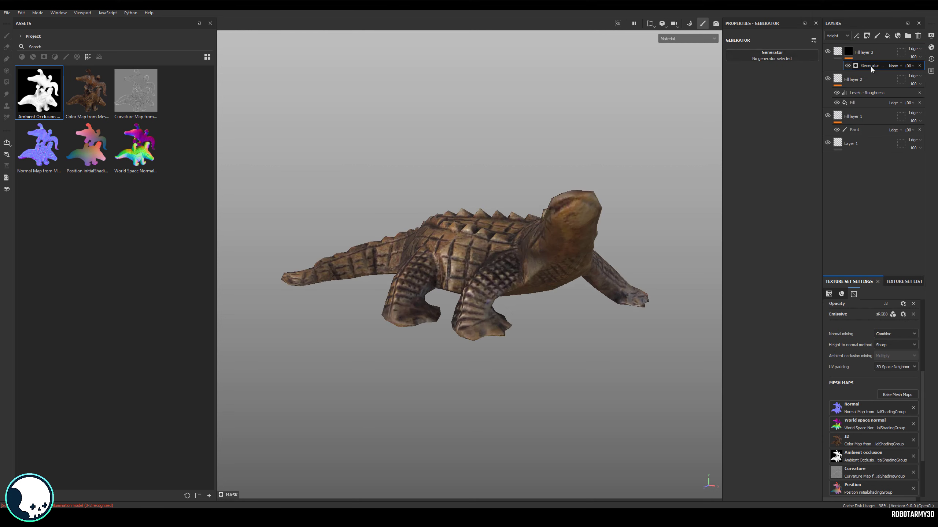
pyautogui.click(860, 79)
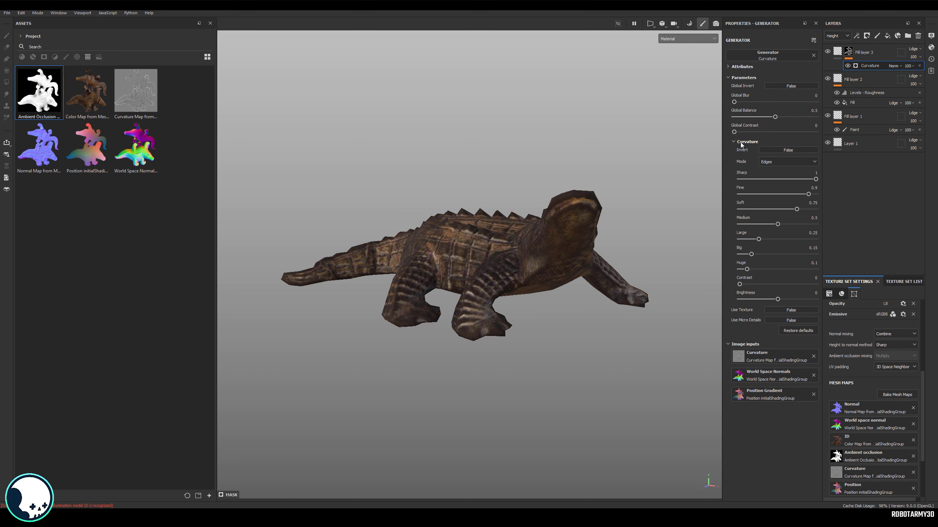
# - Set the Curvature generator to Cavities and tune it to Fine 0.86, Soft 0.44 and Medium 0.14, with Large, Big and Huge at 0
pyautogui.click(775, 163)
pyautogui.click(770, 177)
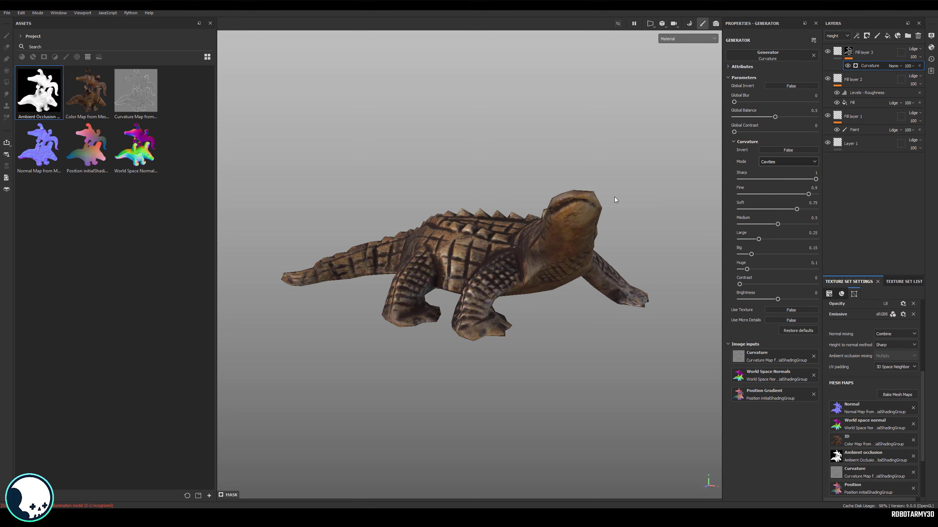
pyautogui.keyDown('alt'); pyautogui.moveTo(564, 174); pyautogui.dragTo(584, 195); pyautogui.keyUp('alt')
pyautogui.moveTo(758, 239); pyautogui.dragTo(761, 240)
pyautogui.moveTo(808, 194); pyautogui.dragTo(773, 210)
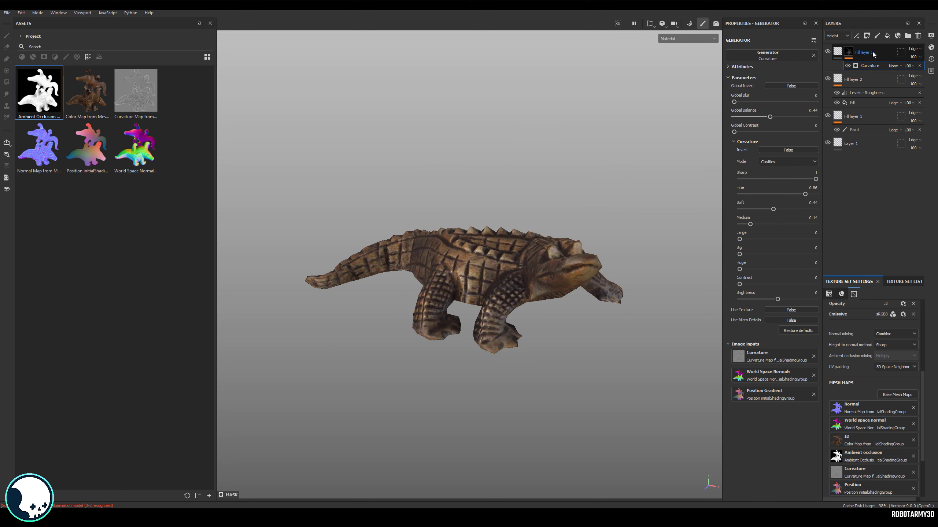
# - Add a fill layer above Fill layer 3 with only the color and roughness channels enabled
pyautogui.click(874, 55)
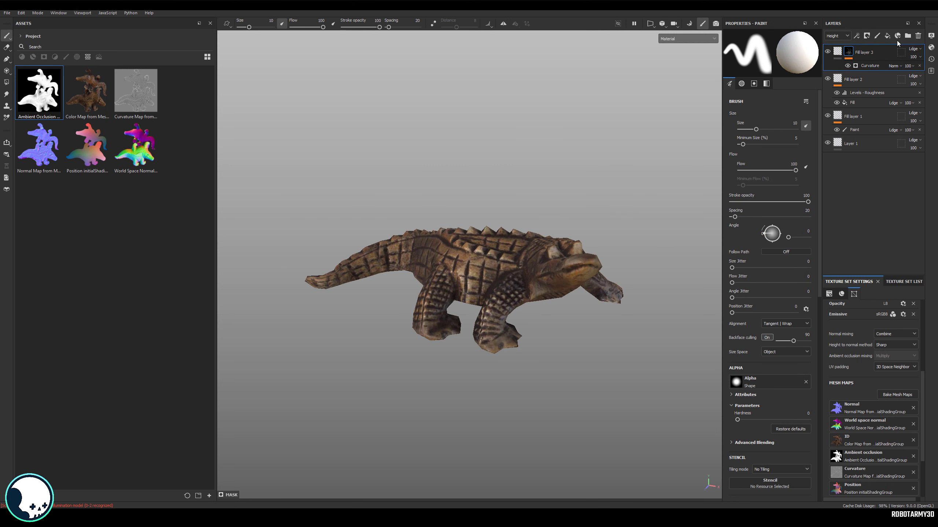
pyautogui.click(759, 178)
pyautogui.click(759, 187)
pyautogui.click(785, 186)
pyautogui.click(805, 177)
# - Give Fill layer 4 a light tan base color and a roughness of about 0.52
pyautogui.click(759, 238)
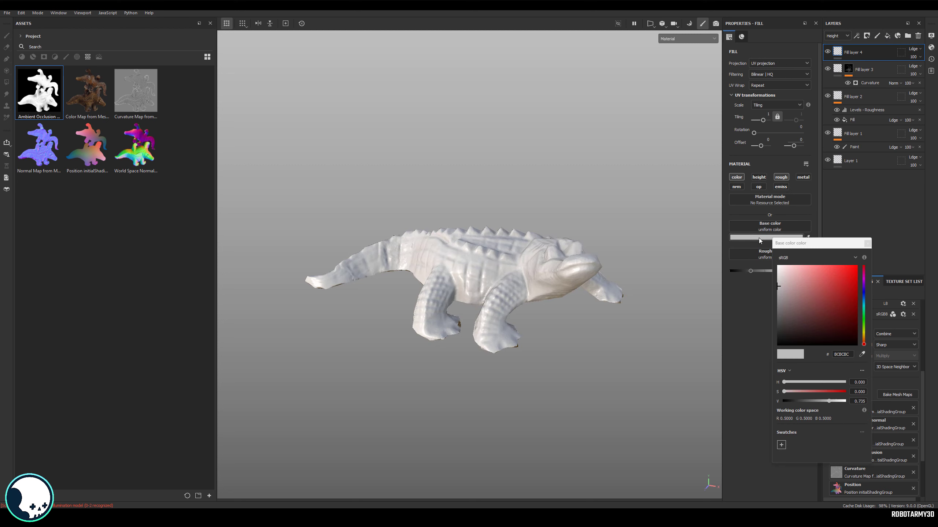
pyautogui.click(864, 334)
pyautogui.click(808, 271)
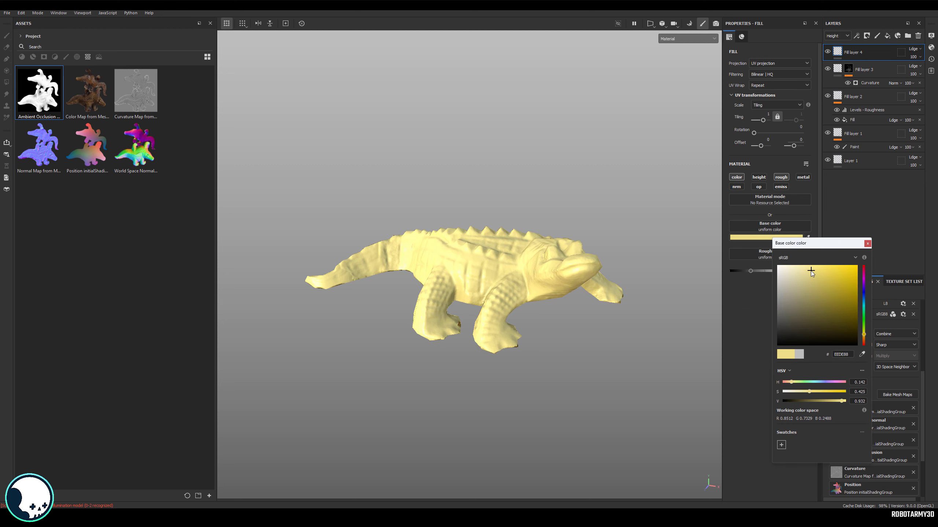
pyautogui.moveTo(864, 335); pyautogui.dragTo(864, 336)
pyautogui.moveTo(812, 287); pyautogui.dragTo(798, 272)
pyautogui.click(863, 338)
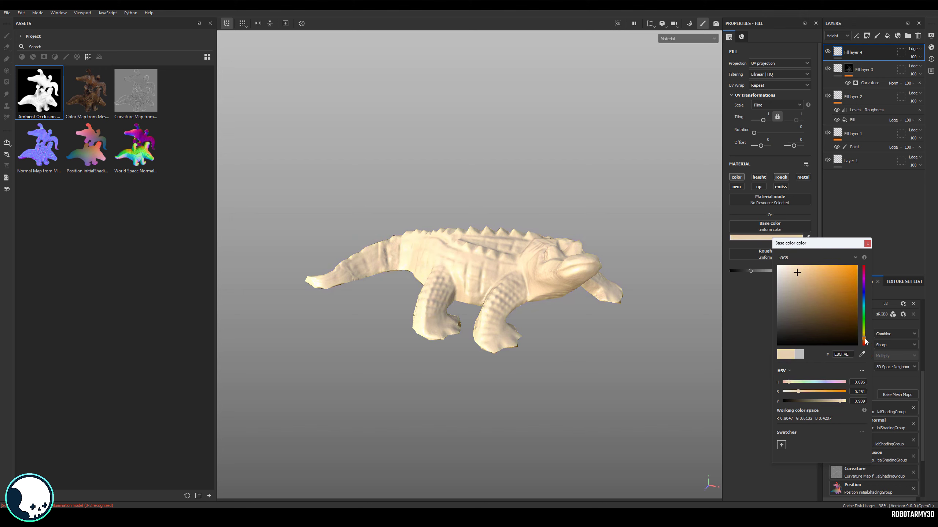
pyautogui.click(864, 341)
# - Add a black mask to Fill layer 4 and drive it with a Curvature generator
pyautogui.rightClick(851, 59)
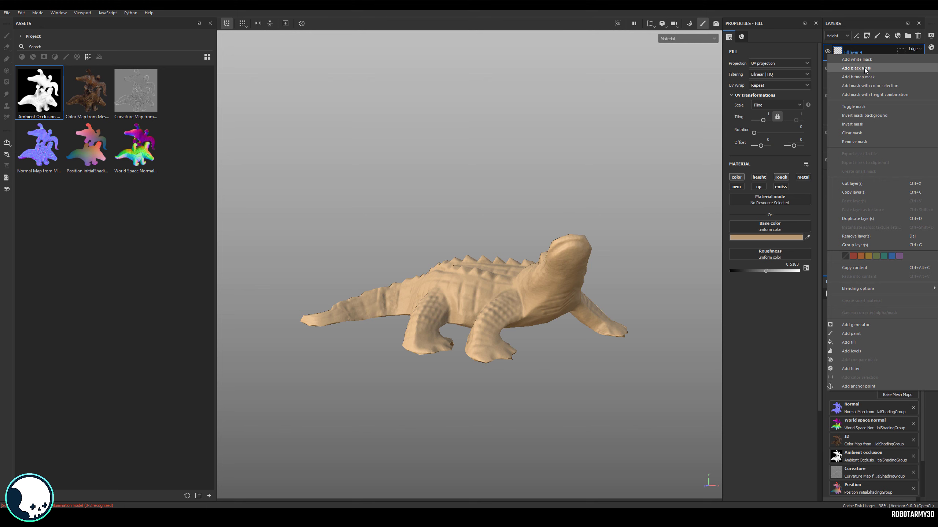
pyautogui.click(865, 68)
pyautogui.rightClick(849, 52)
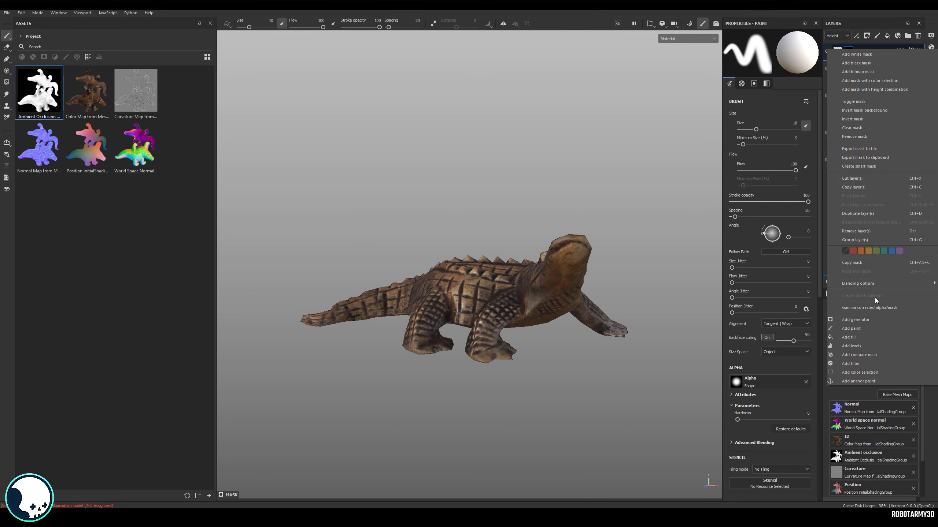
pyautogui.click(874, 320)
pyautogui.click(781, 53)
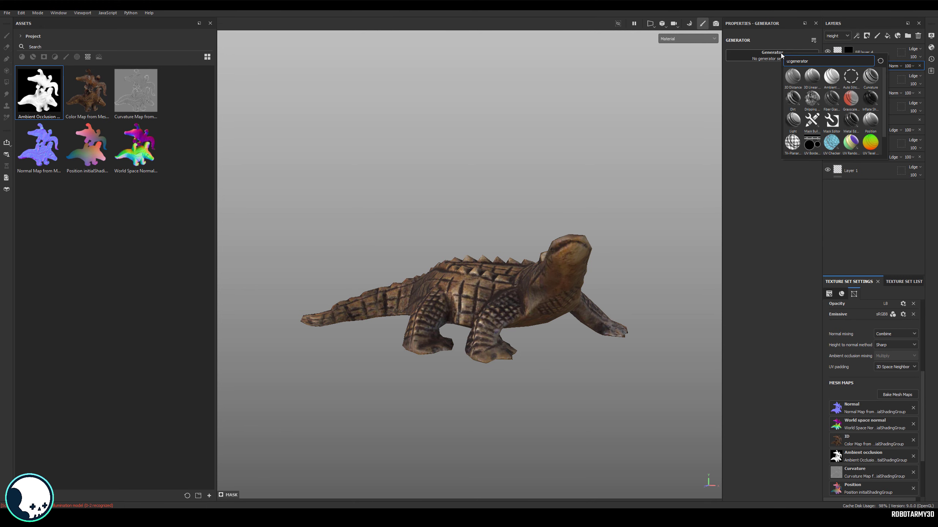
pyautogui.click(875, 79)
# - In Edges mode, tune the Curvature generator to Global Balance 0.24, Sharp 0.27, Fine 0.56, Soft 0.49 and Medium 0.24
pyautogui.keyDown('alt'); pyautogui.moveTo(586, 169); pyautogui.dragTo(591, 164); pyautogui.keyUp('alt')
pyautogui.scroll(2, 591, 162)
pyautogui.keyDown('alt'); pyautogui.moveTo(587, 162); pyautogui.dragTo(604, 200, button='middle'); pyautogui.keyUp('alt')
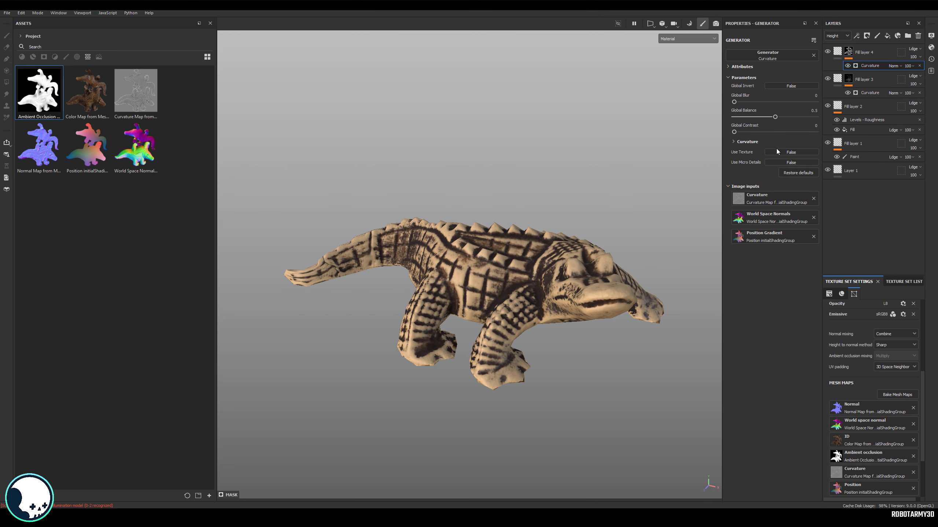
pyautogui.click(739, 143)
pyautogui.click(789, 194)
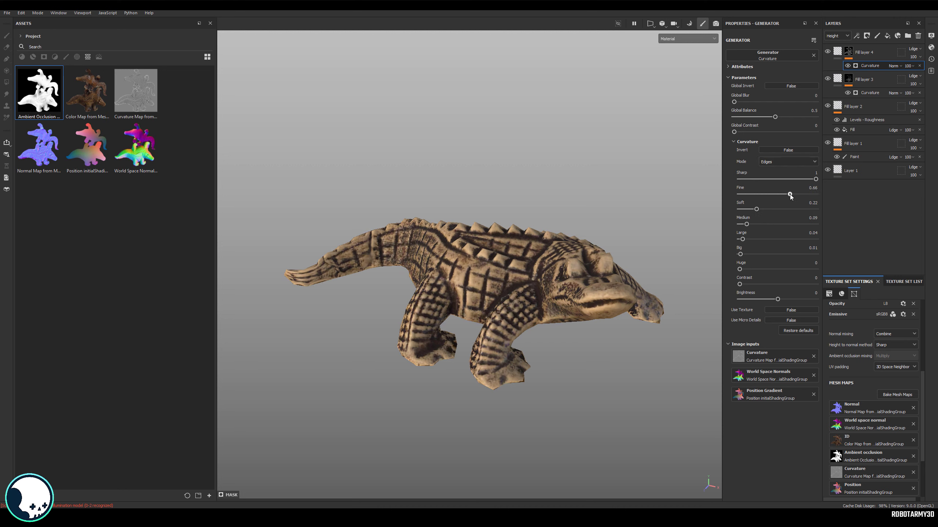
pyautogui.click(760, 117)
pyautogui.click(773, 179)
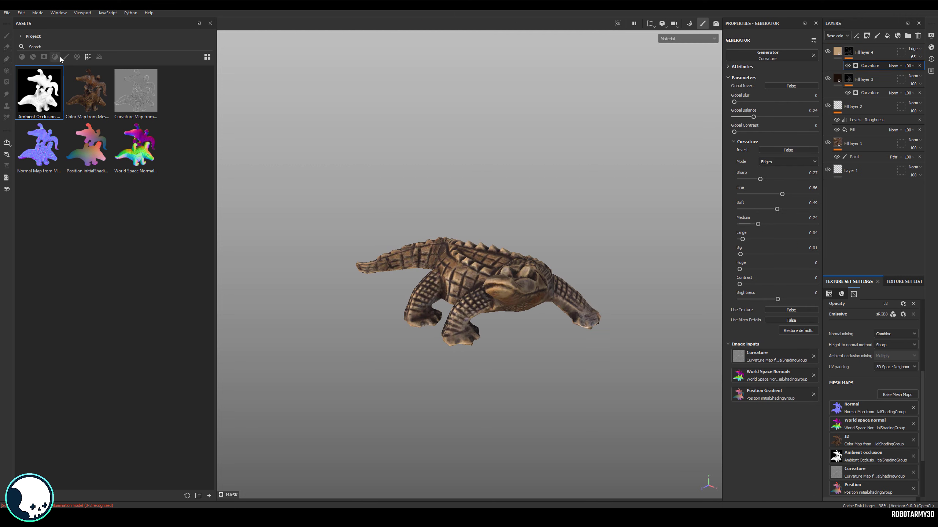
# - Find the Color Correct filter among the filters of all asset libraries and add it at the top of the layer stack
pyautogui.click(21, 36)
pyautogui.click(30, 45)
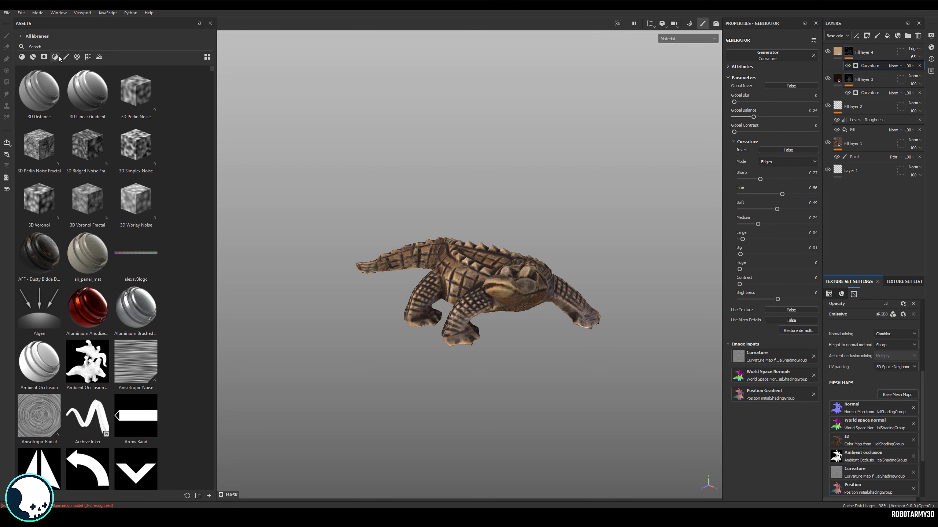
pyautogui.click(55, 57)
pyautogui.scroll(-8, 112, 114)
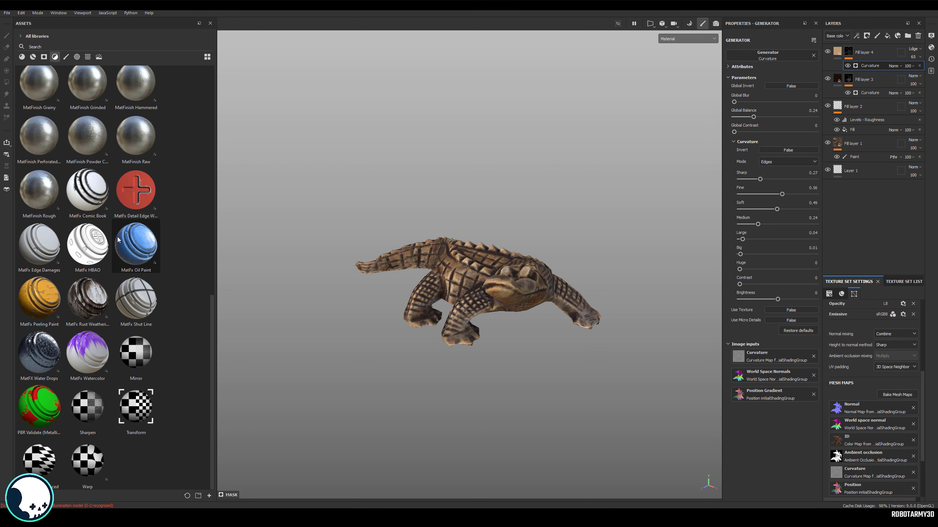
pyautogui.scroll(3, 112, 115)
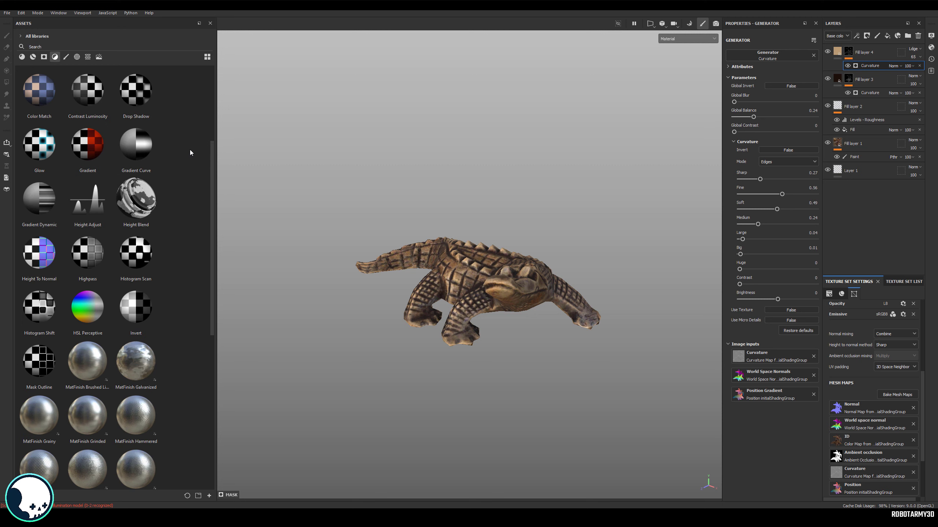
pyautogui.scroll(-3, 155, 245)
pyautogui.scroll(10, 155, 245)
pyautogui.moveTo(136, 200); pyautogui.dragTo(869, 45)
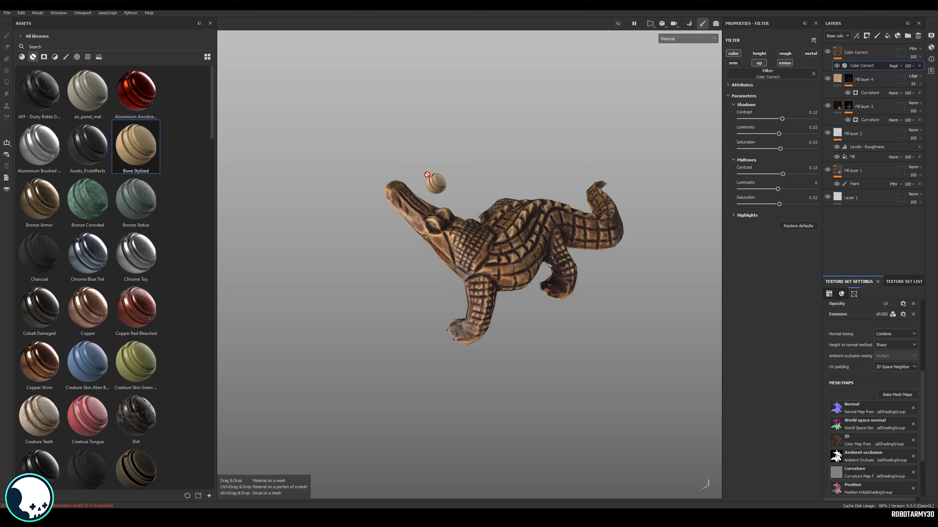
# - Try the Bone Stylized and Marble Fine White smart materials on top of the layer stack
pyautogui.moveTo(418, 179); pyautogui.dragTo(866, 47)
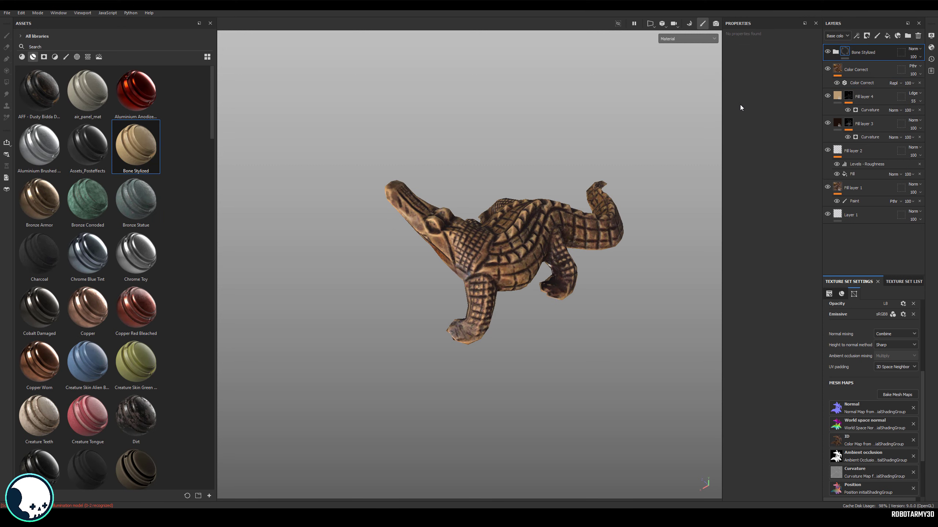
pyautogui.keyDown('alt'); pyautogui.moveTo(569, 149); pyautogui.dragTo(546, 192); pyautogui.keyUp('alt')
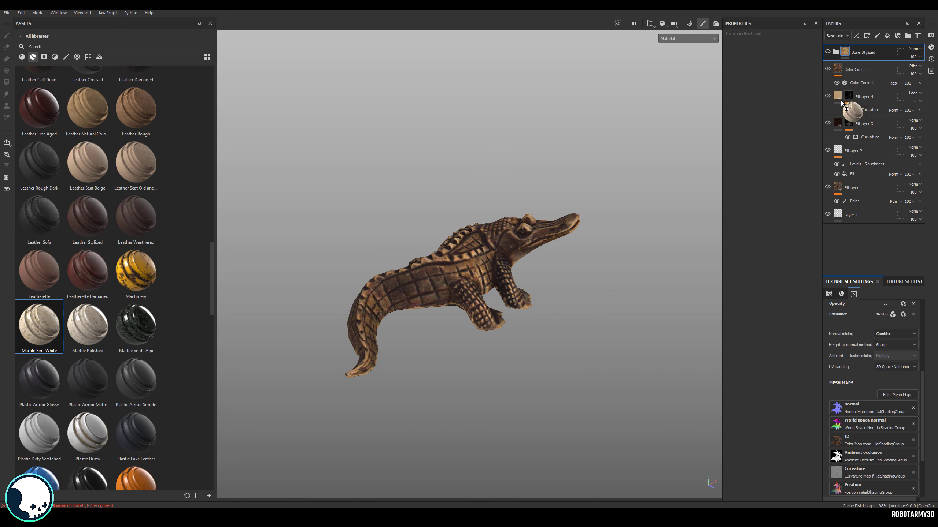
pyautogui.moveTo(866, 111); pyautogui.dragTo(858, 47)
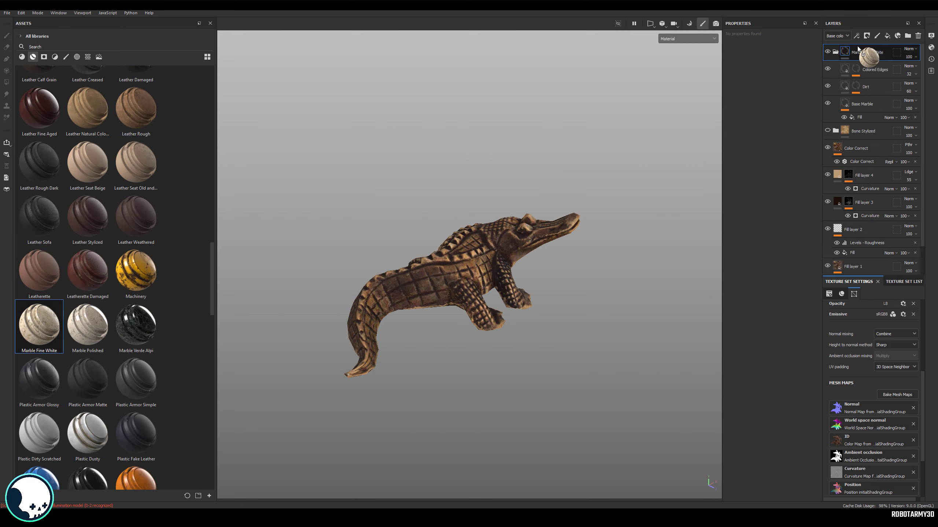
pyautogui.moveTo(858, 48); pyautogui.dragTo(858, 46)
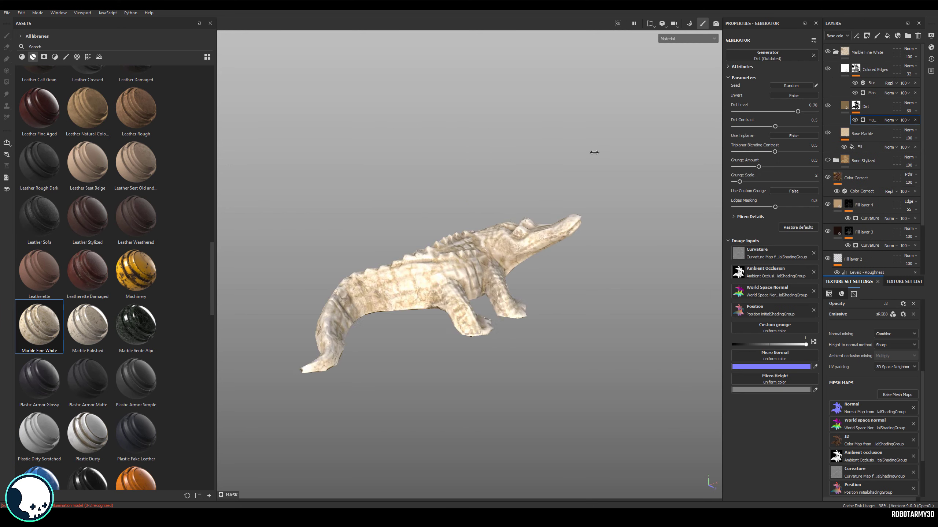
pyautogui.keyDown('shift'); pyautogui.moveTo(595, 151); pyautogui.dragTo(519, 159, button='right'); pyautogui.keyUp('shift')
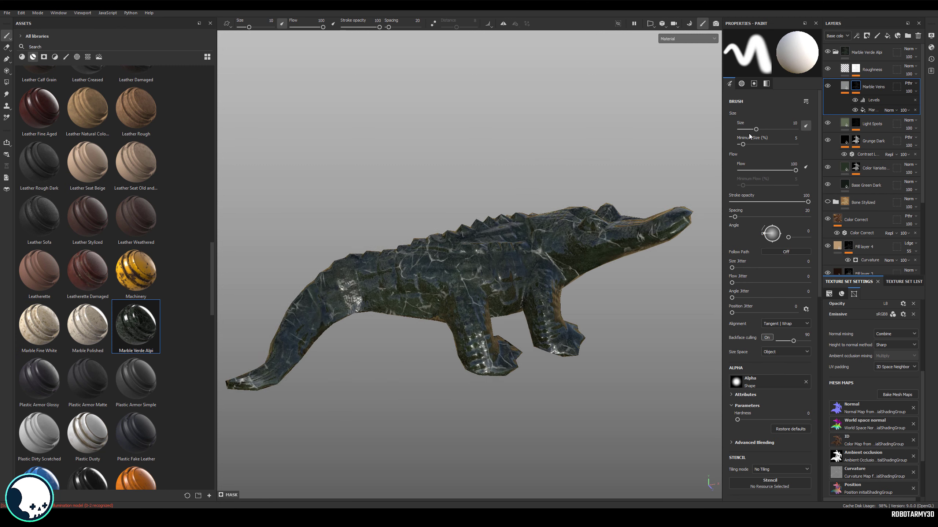
# - Inspect the crocodile with the Marble Verde Alpi, Steel Painted Worn and Bronze Armor smart materials, and with the smart materials hidden
pyautogui.keyDown('shift'); pyautogui.moveTo(606, 147); pyautogui.dragTo(537, 156, button='right'); pyautogui.keyUp('shift')
pyautogui.keyDown('alt'); pyautogui.moveTo(517, 151); pyautogui.dragTo(483, 146, button='right'); pyautogui.keyUp('alt')
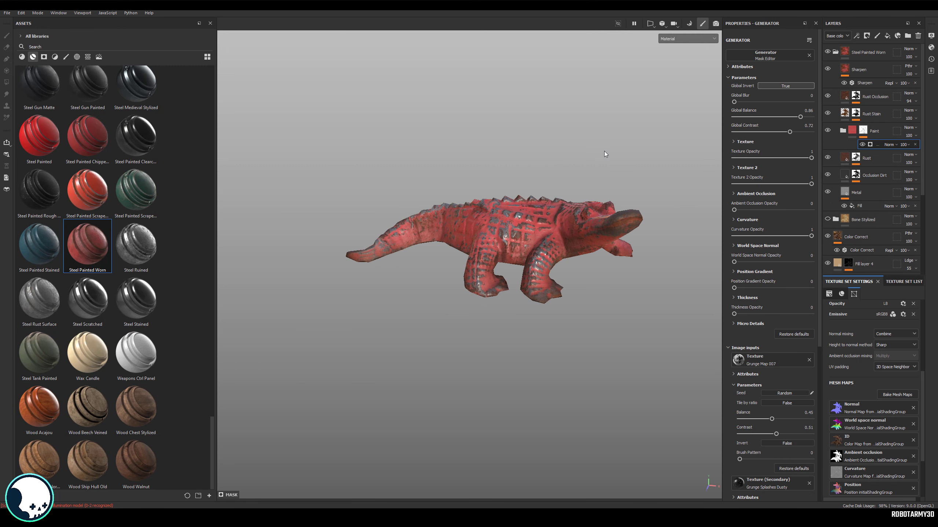
pyautogui.moveTo(604, 151)
pyautogui.keyDown('alt'); pyautogui.mouseDown()
pyautogui.moveTo(617, 130)
pyautogui.moveTo(609, 109)
pyautogui.moveTo(633, 126)
pyautogui.moveTo(626, 153)
pyautogui.moveTo(651, 172)
pyautogui.mouseUp(); pyautogui.keyUp('alt')
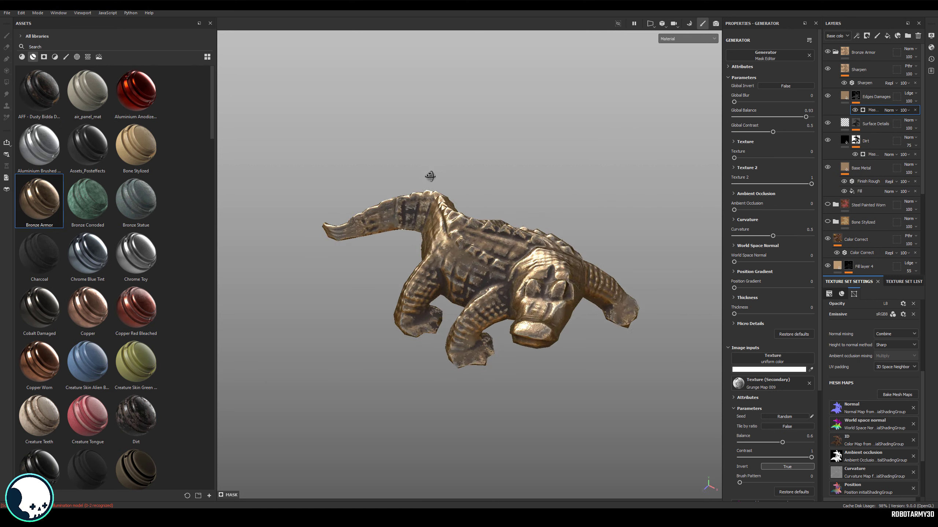
pyautogui.keyDown('alt'); pyautogui.moveTo(429, 178); pyautogui.dragTo(552, 165); pyautogui.keyUp('alt')
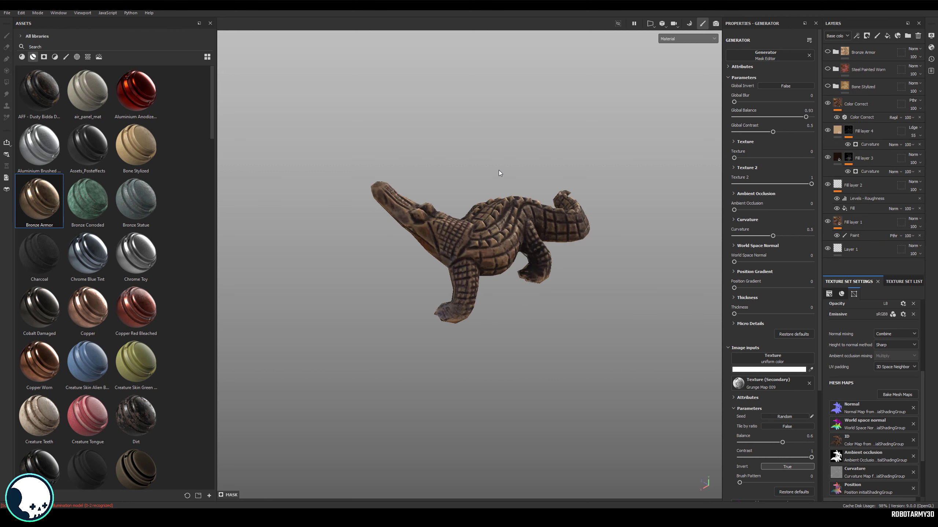
pyautogui.keyDown('alt'); pyautogui.moveTo(516, 172); pyautogui.dragTo(590, 176); pyautogui.keyUp('alt')
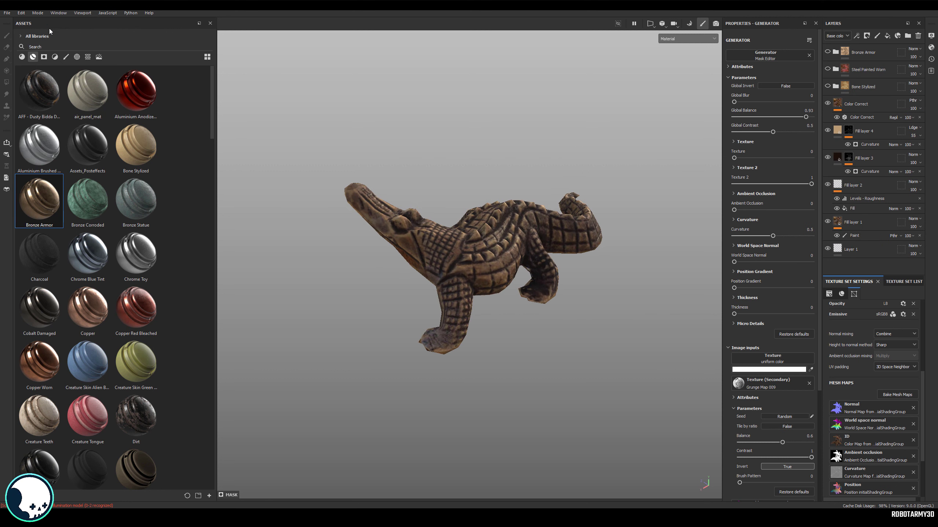
# - Open the texture export settings and choose PBR Metallic Roughness as the output template
pyautogui.click(6, 15)
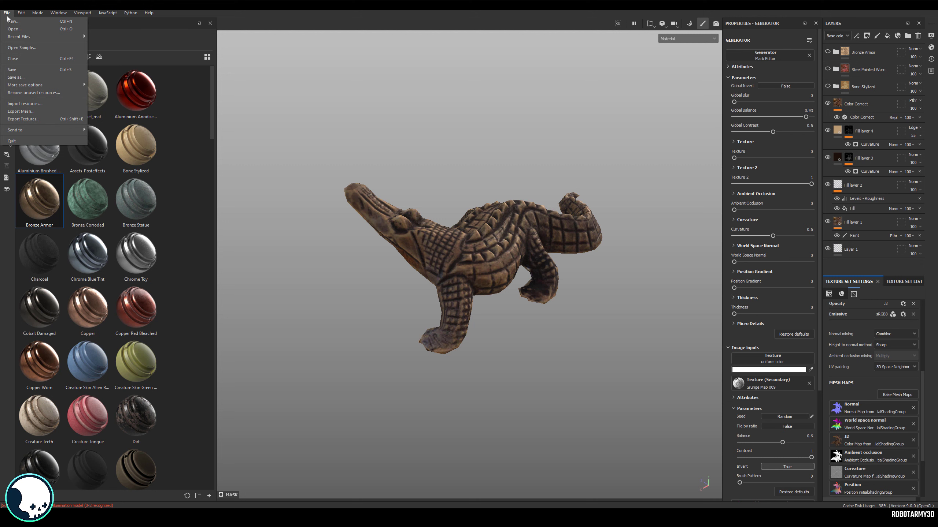
pyautogui.click(39, 122)
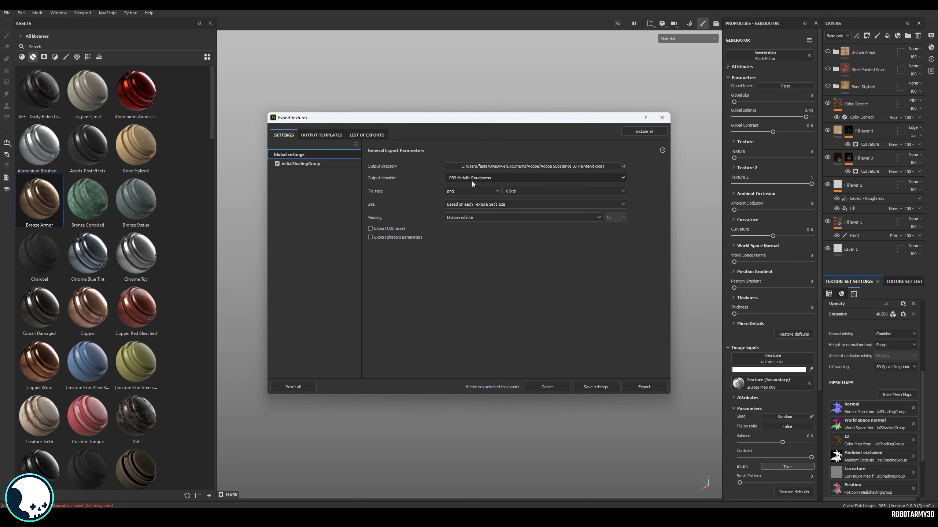
pyautogui.click(468, 178)
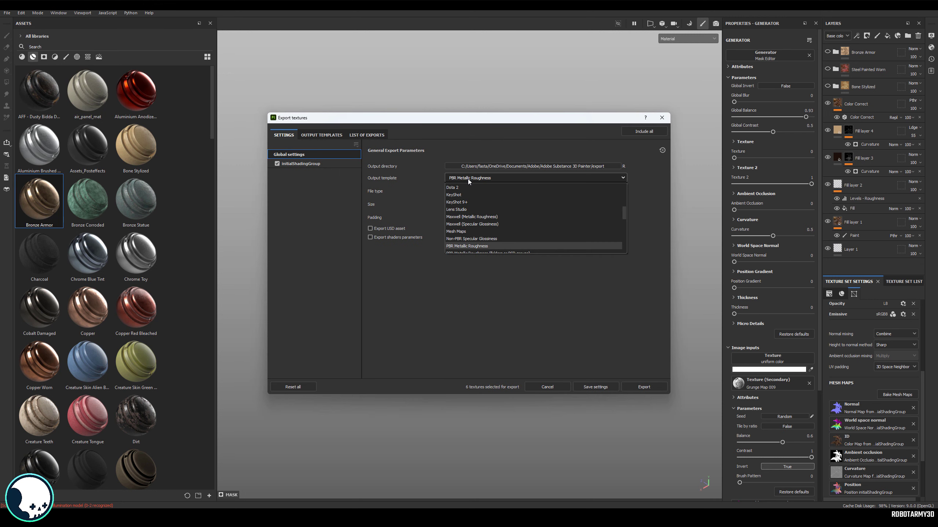
pyautogui.click(473, 246)
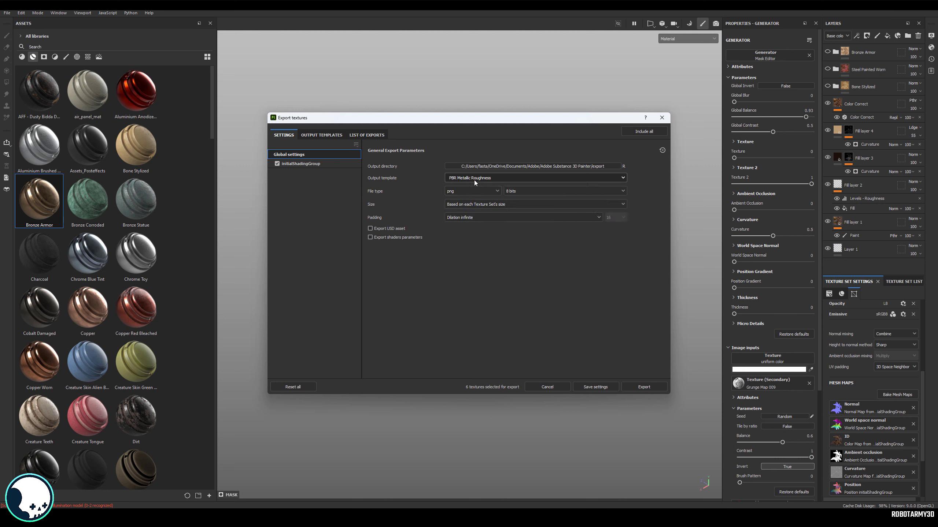
pyautogui.click(474, 182)
pyautogui.click(486, 155)
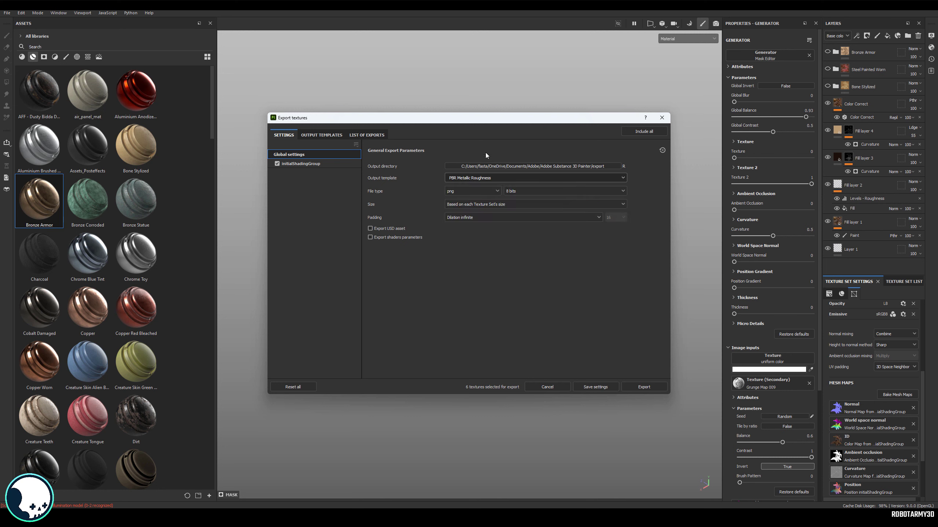
# - Review the other output templates down to the Unity and Unreal Engine presets, and check the export padding setting
pyautogui.click(476, 178)
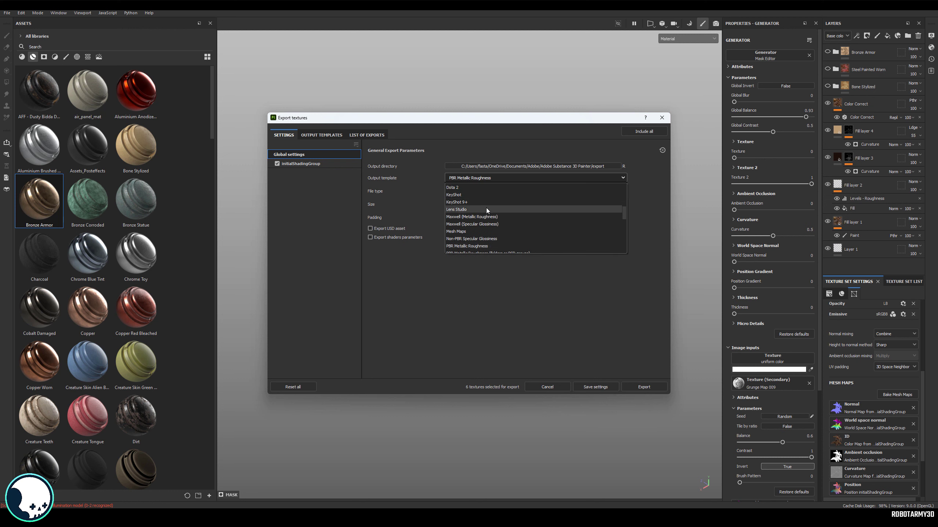
pyautogui.scroll(-5, 483, 247)
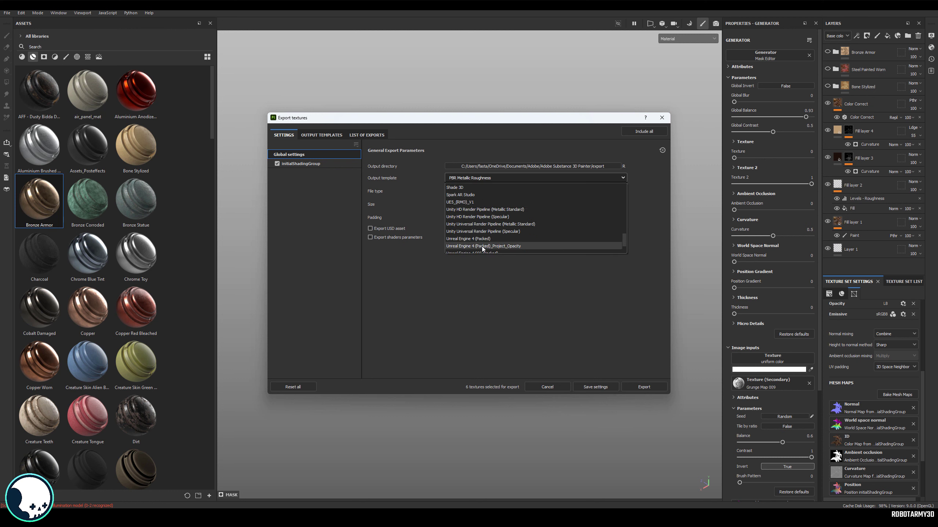
pyautogui.click(541, 179)
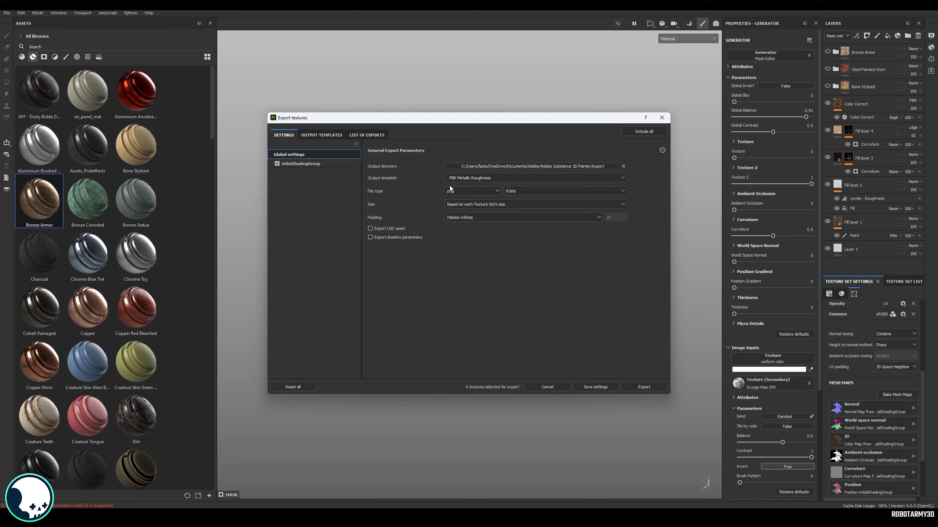
pyautogui.click(456, 217)
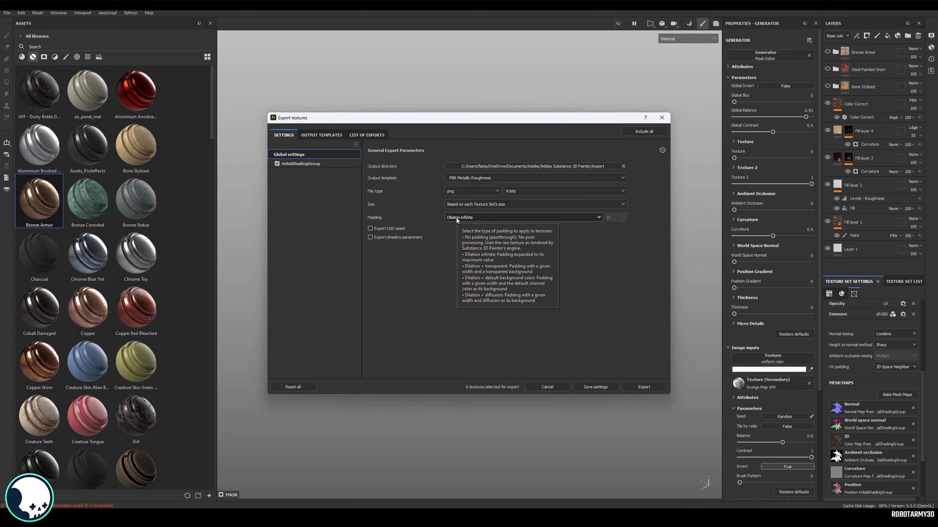